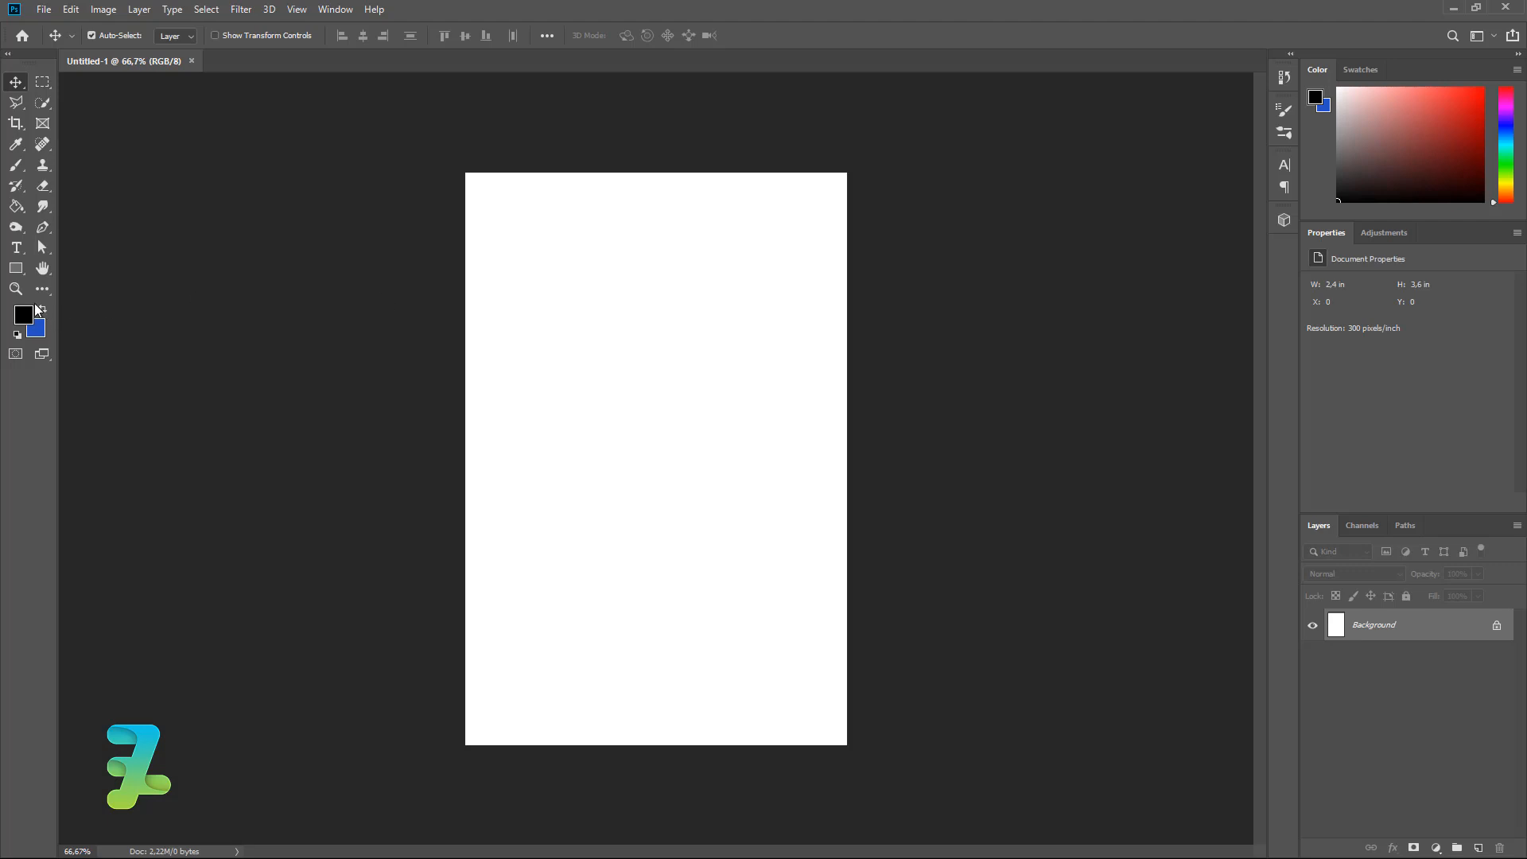
- Fill the blank canvas with black (#000000) using the Paint Bucket
click(15, 208)
click(23, 315)
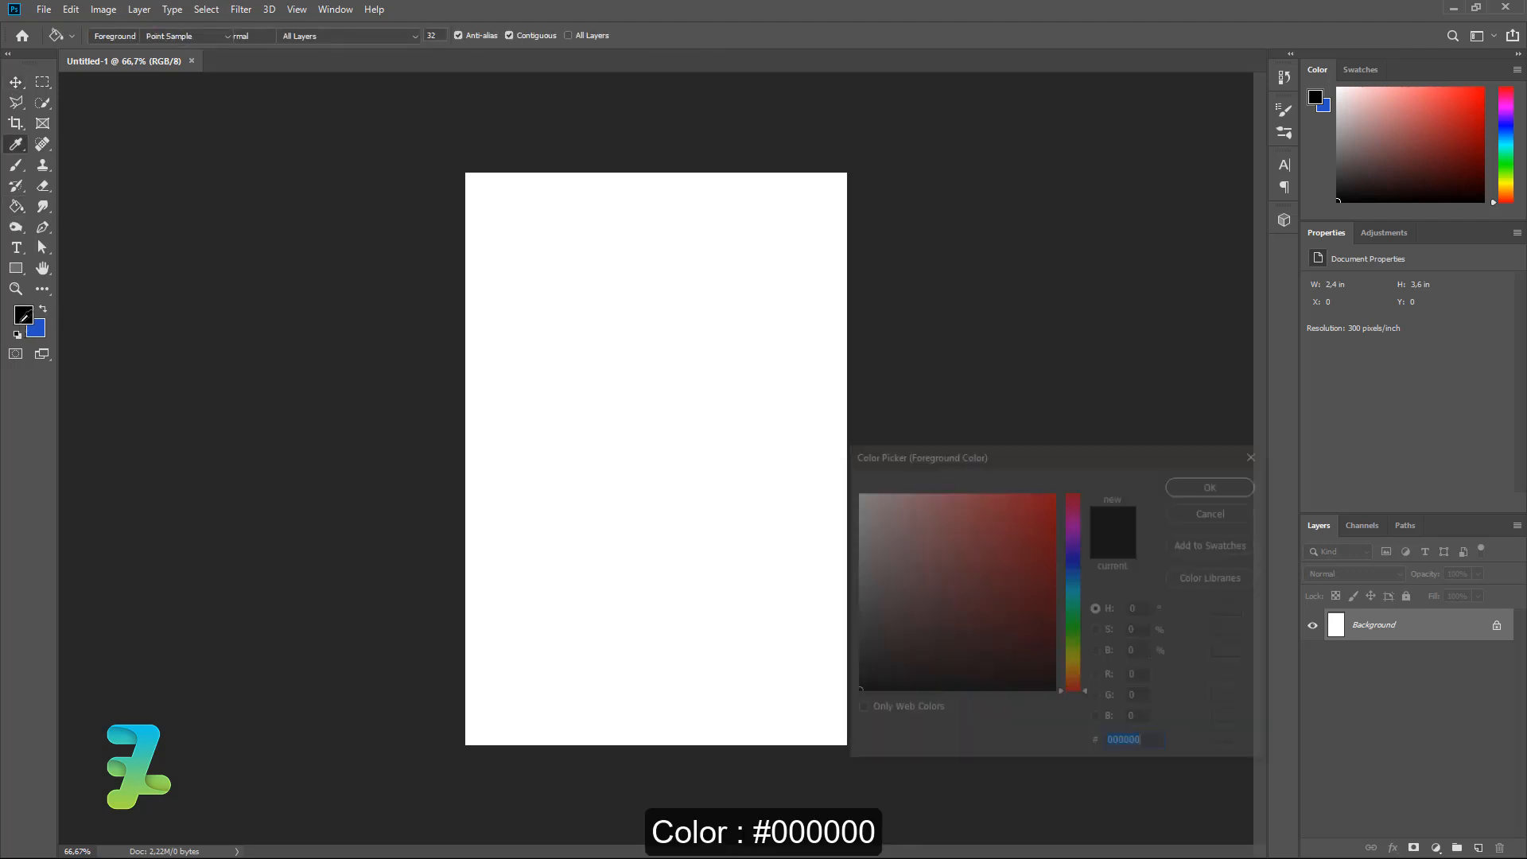
click(1195, 486)
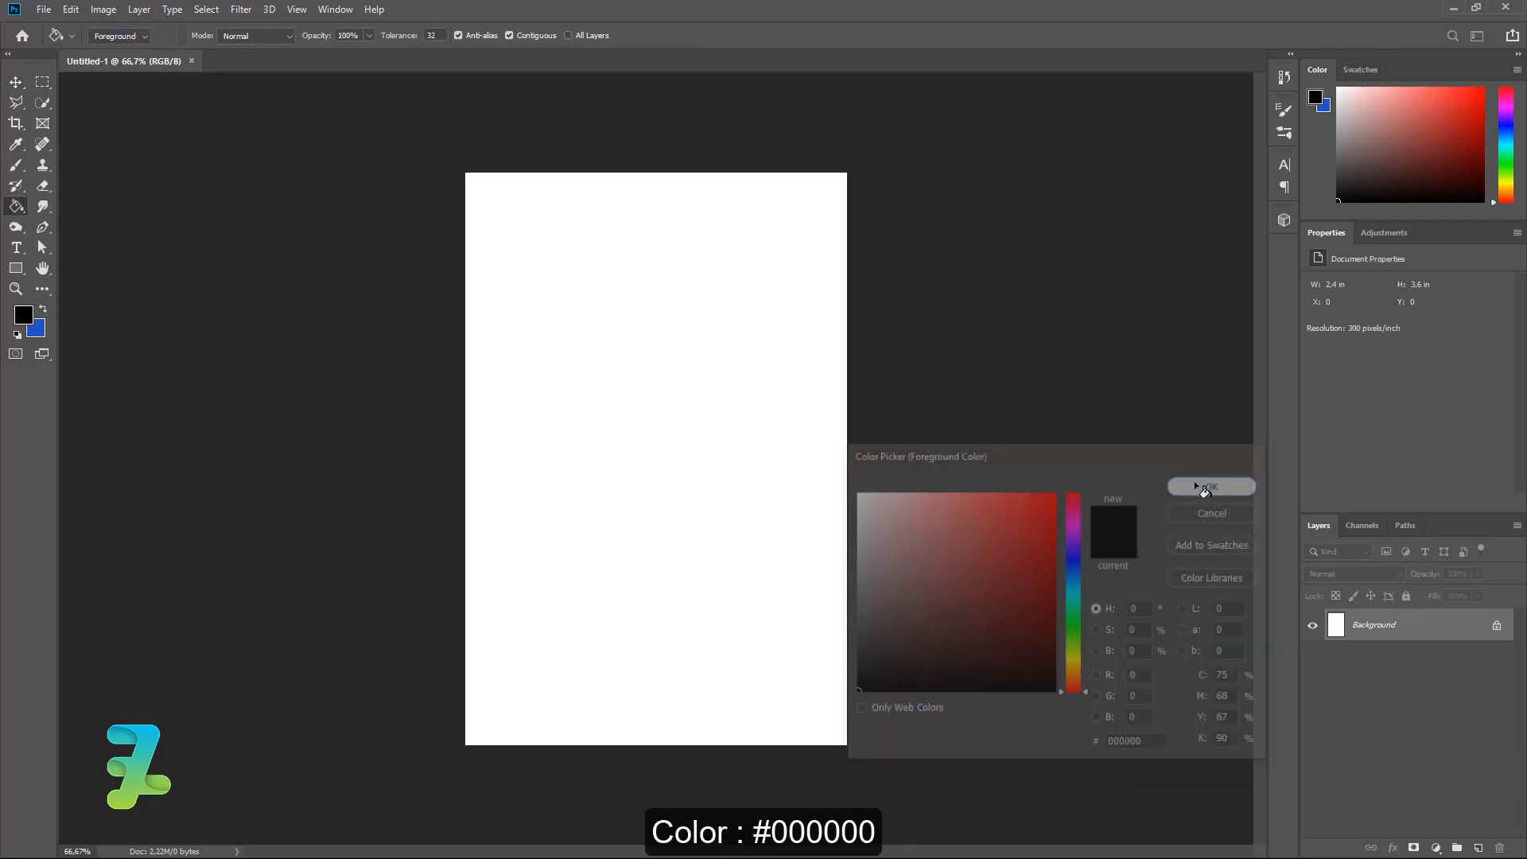
click(733, 438)
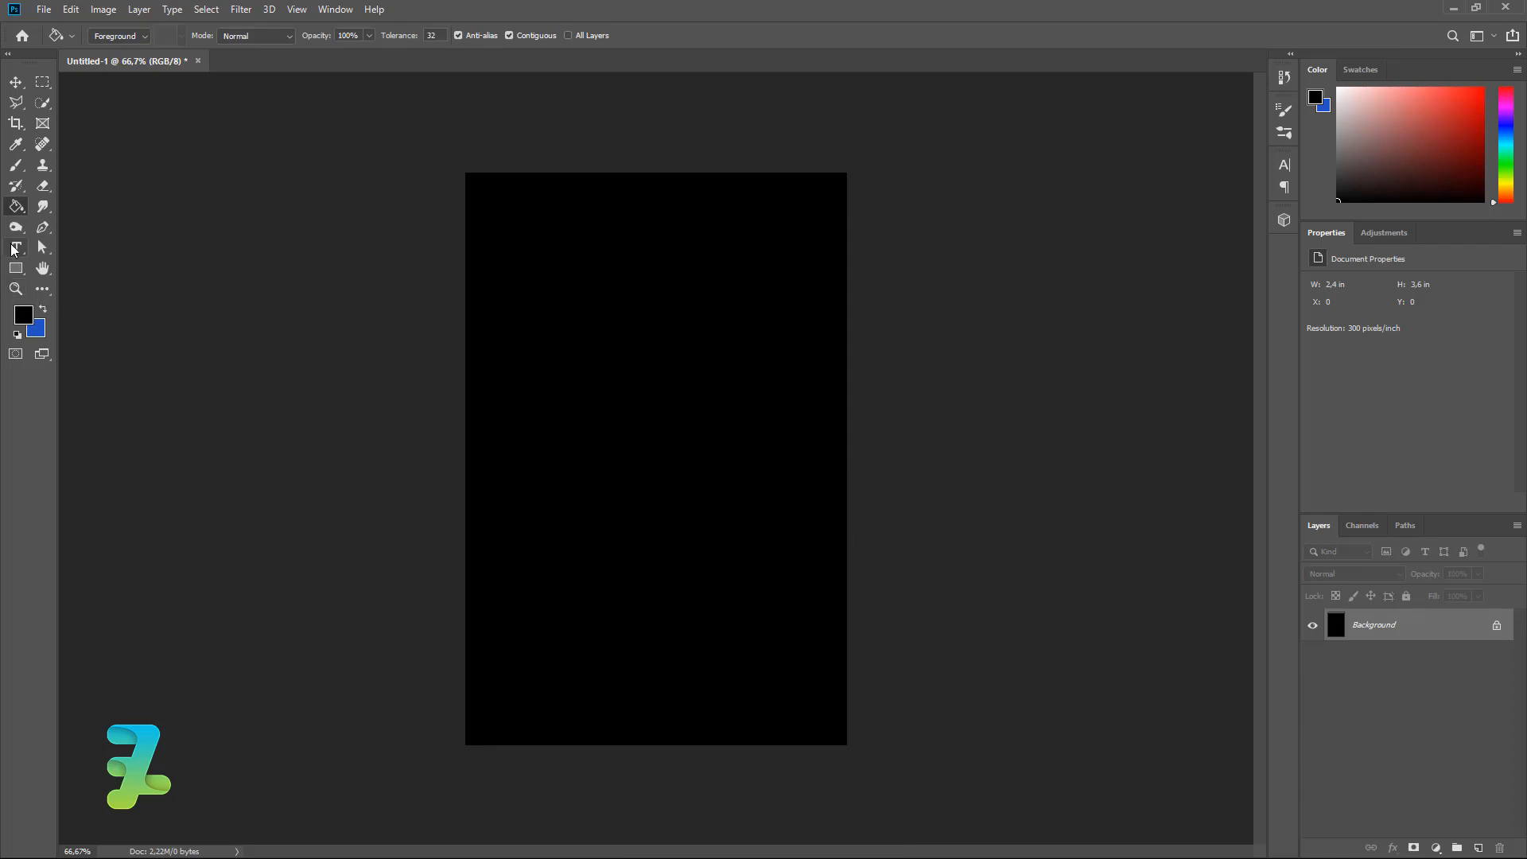
- Add the text PRINTING3D to the canvas in Monument Extended Regular, 72 pt, coloured white (#ffffff)
click(15, 248)
click(637, 36)
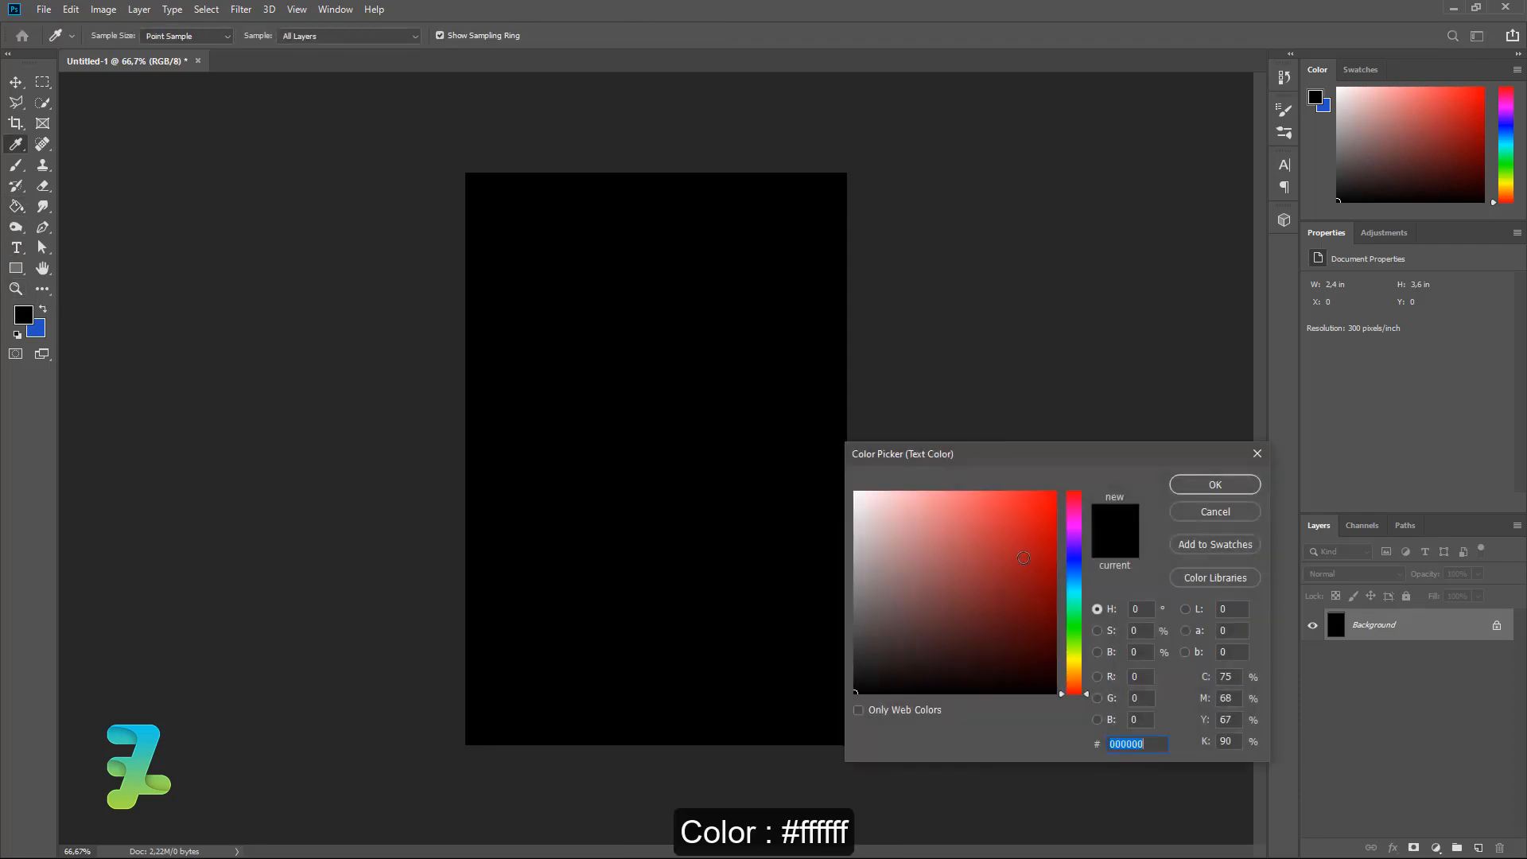
text(ffffff)
click(1216, 485)
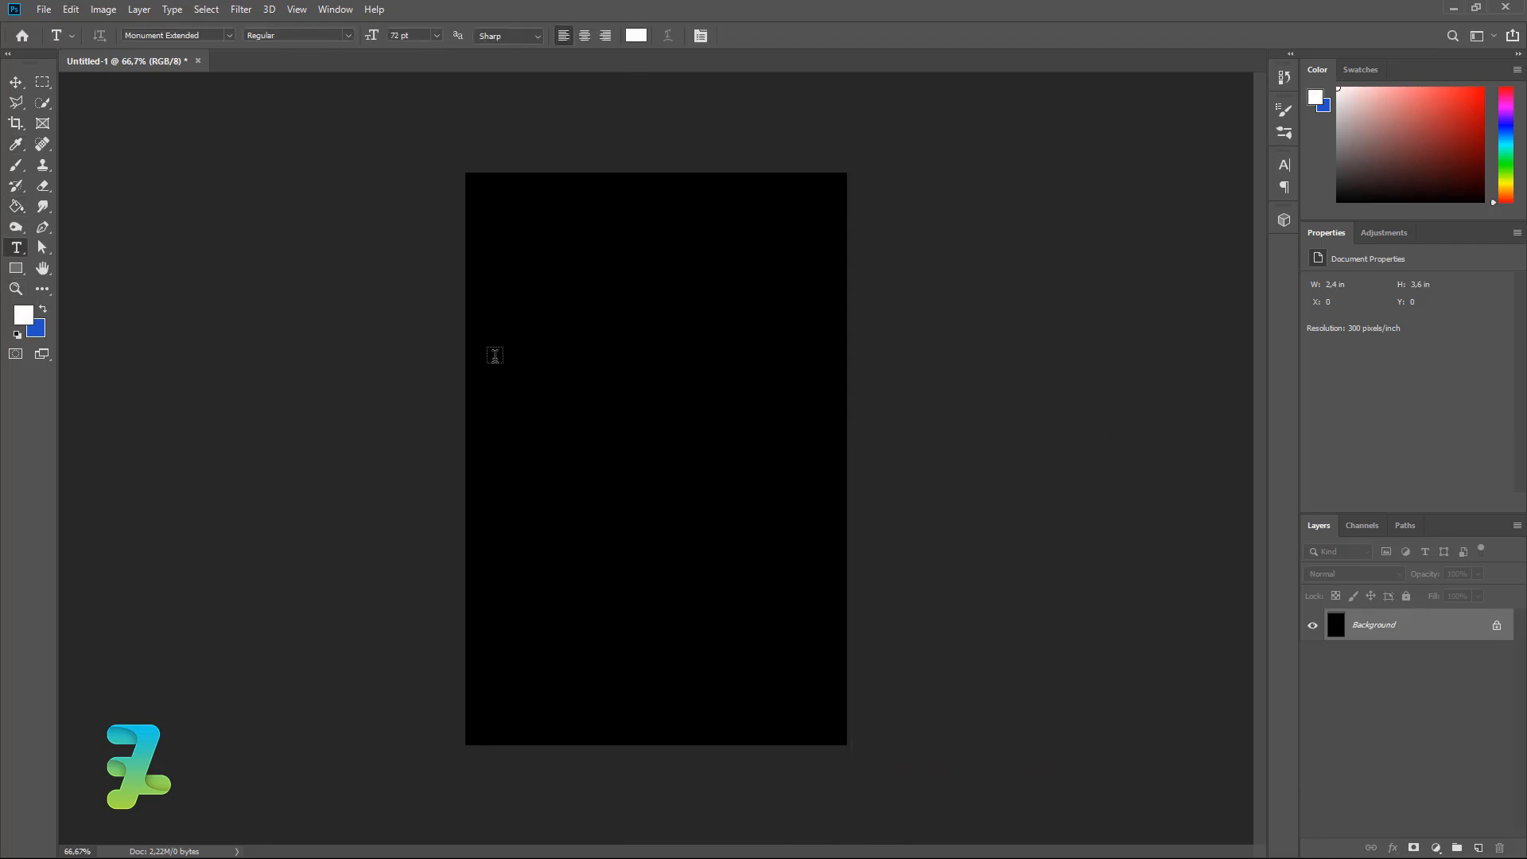
click(522, 436)
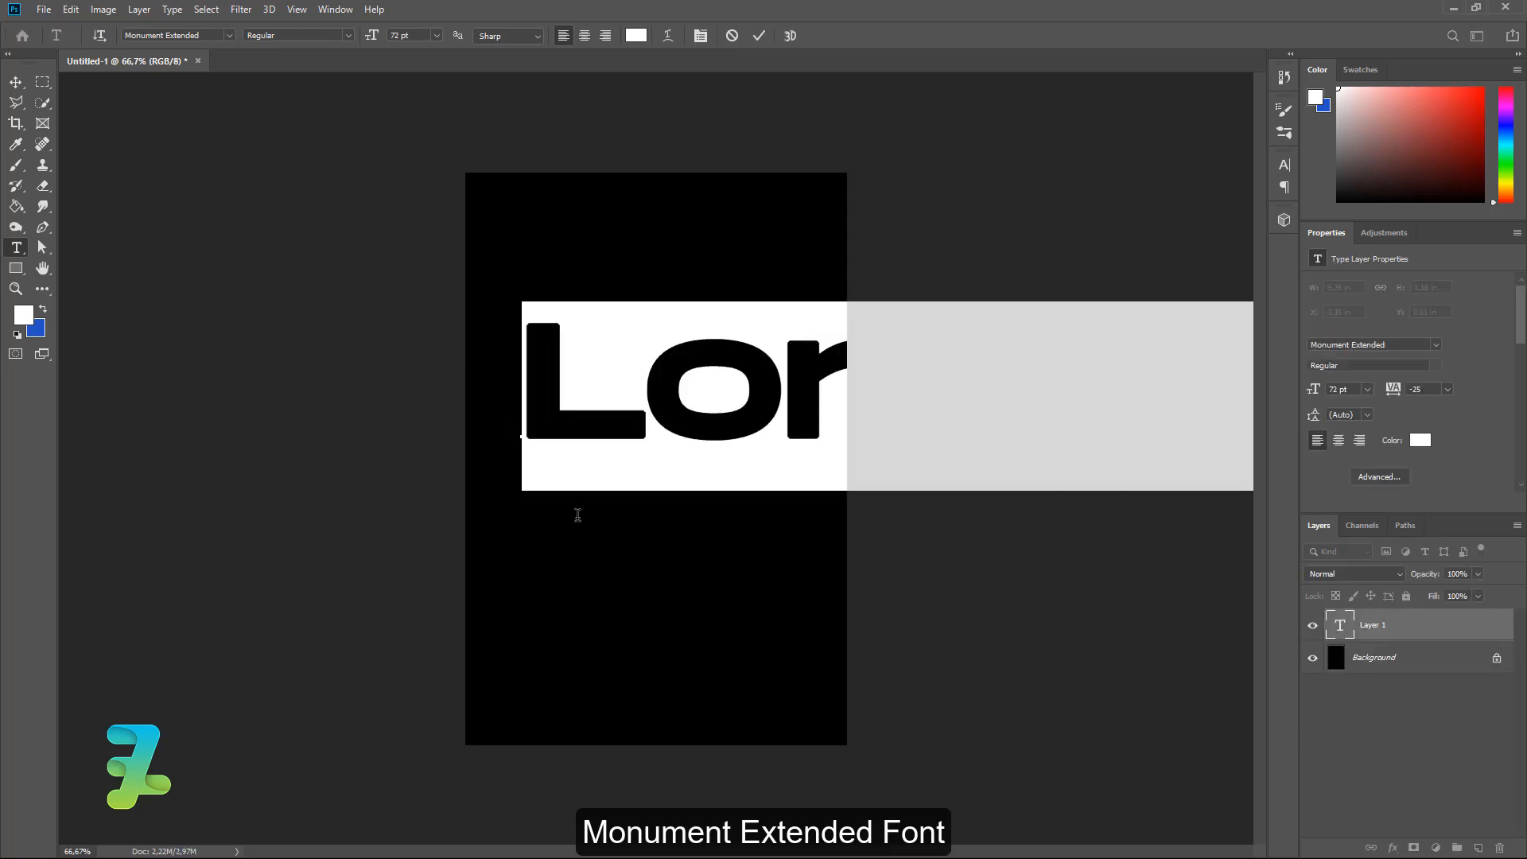
text(prlp)
key(ctrl+a)
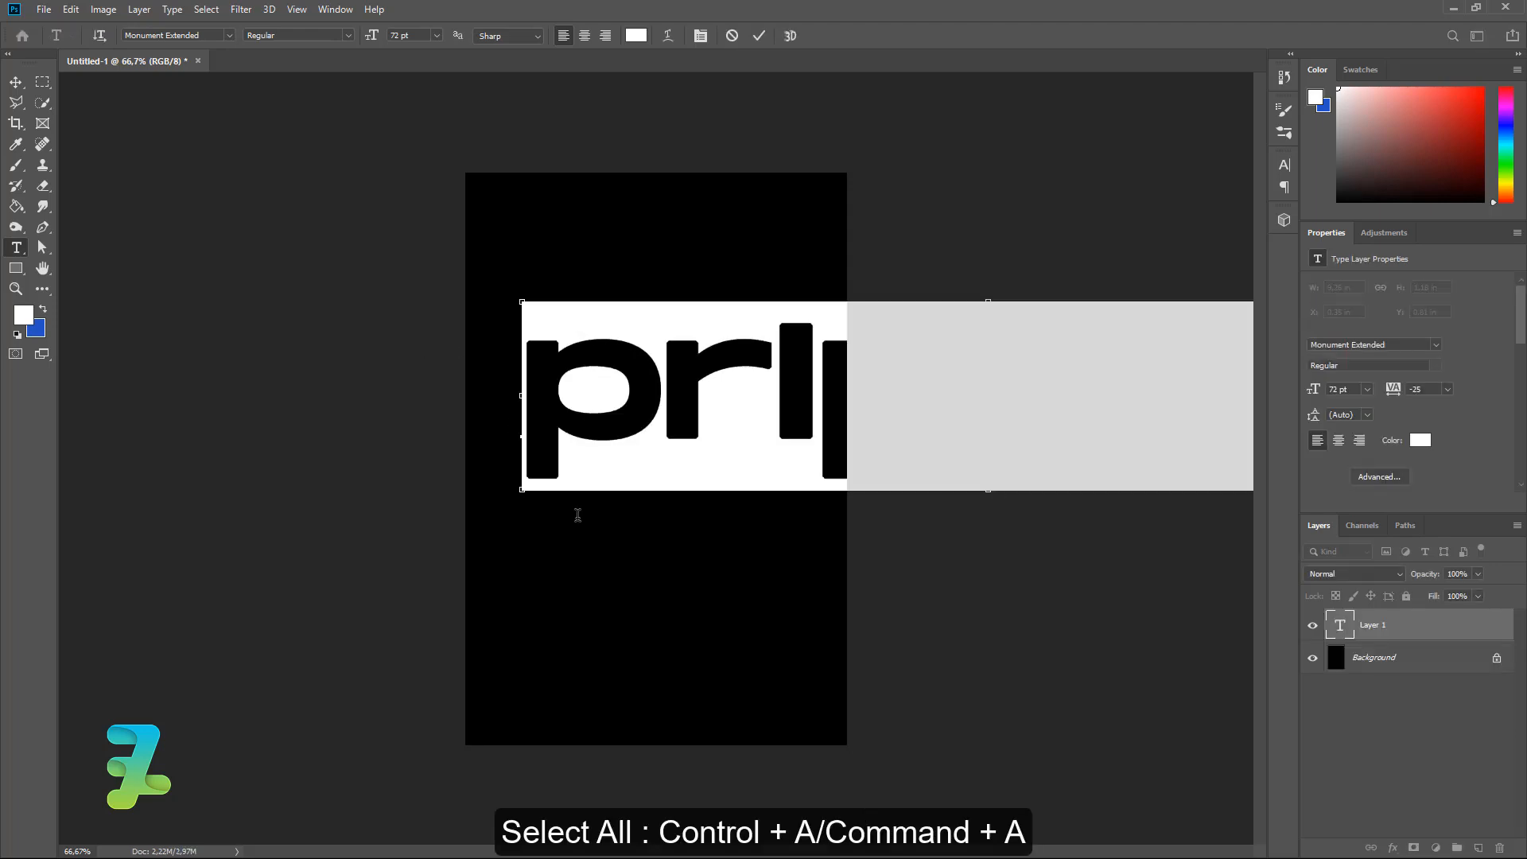
text(pRI)
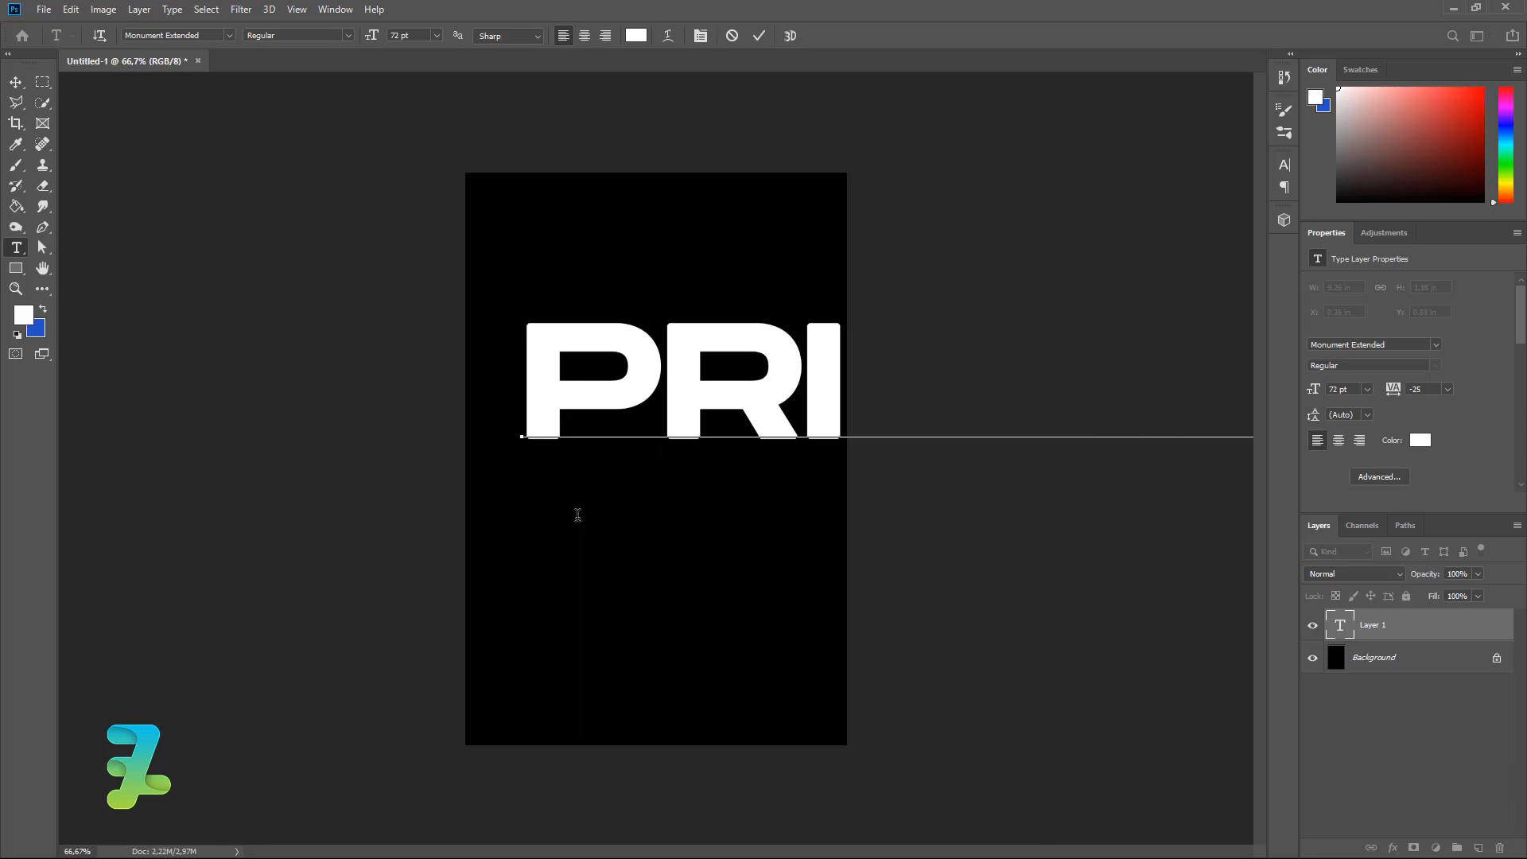
click(10, 90)
- Scale the PRINTING3D text to about 42%, rotate it -90°, and place it along the canvas's left edge, centred vertically
key(ctrl+t)
drag(529, 489, 970, 467)
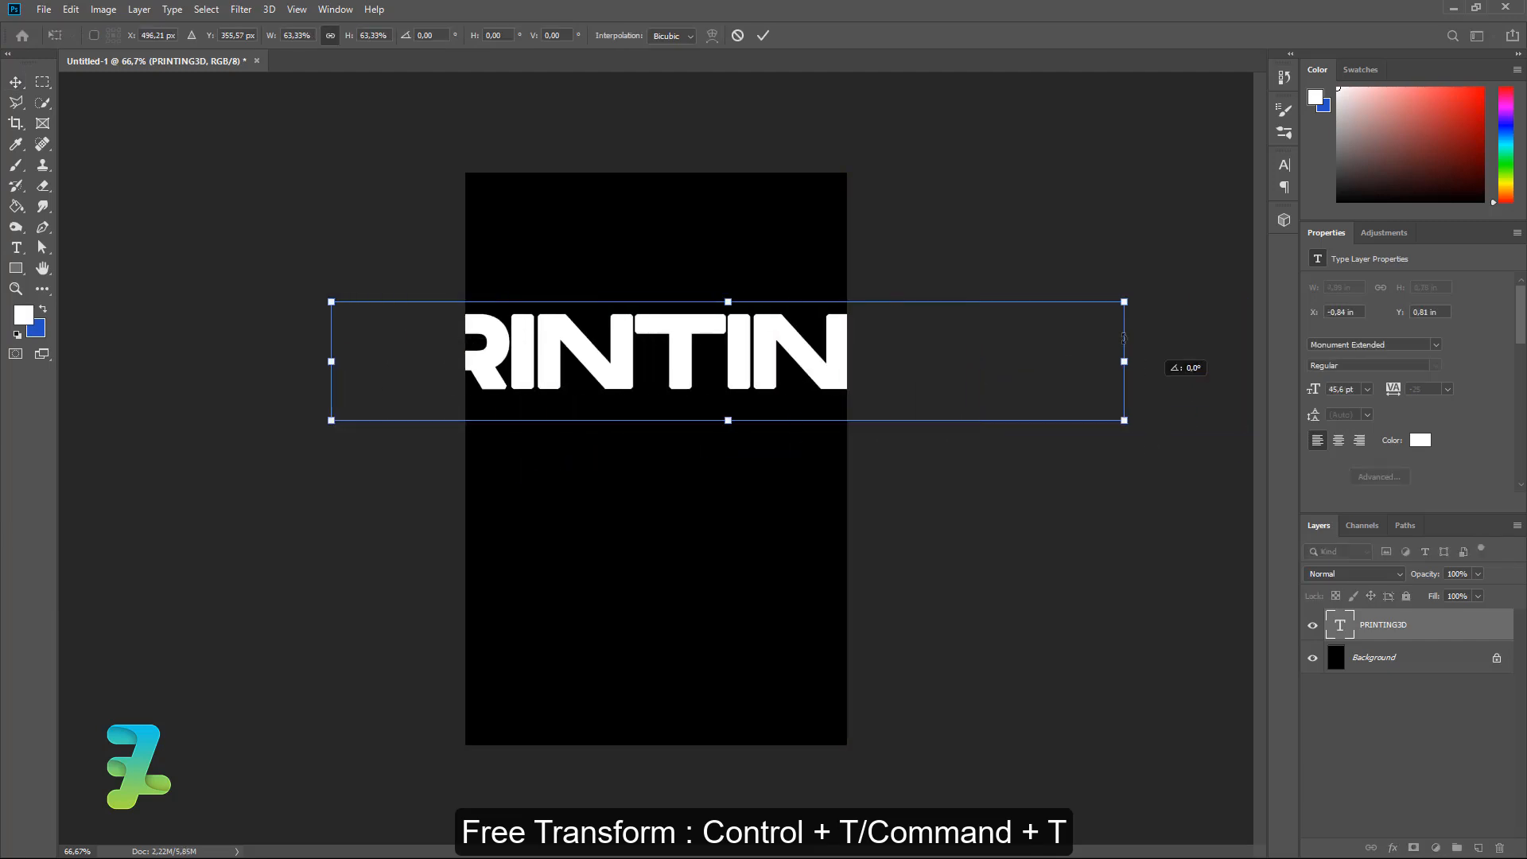
drag(1124, 339, 723, 80)
drag(792, 765, 531, 569)
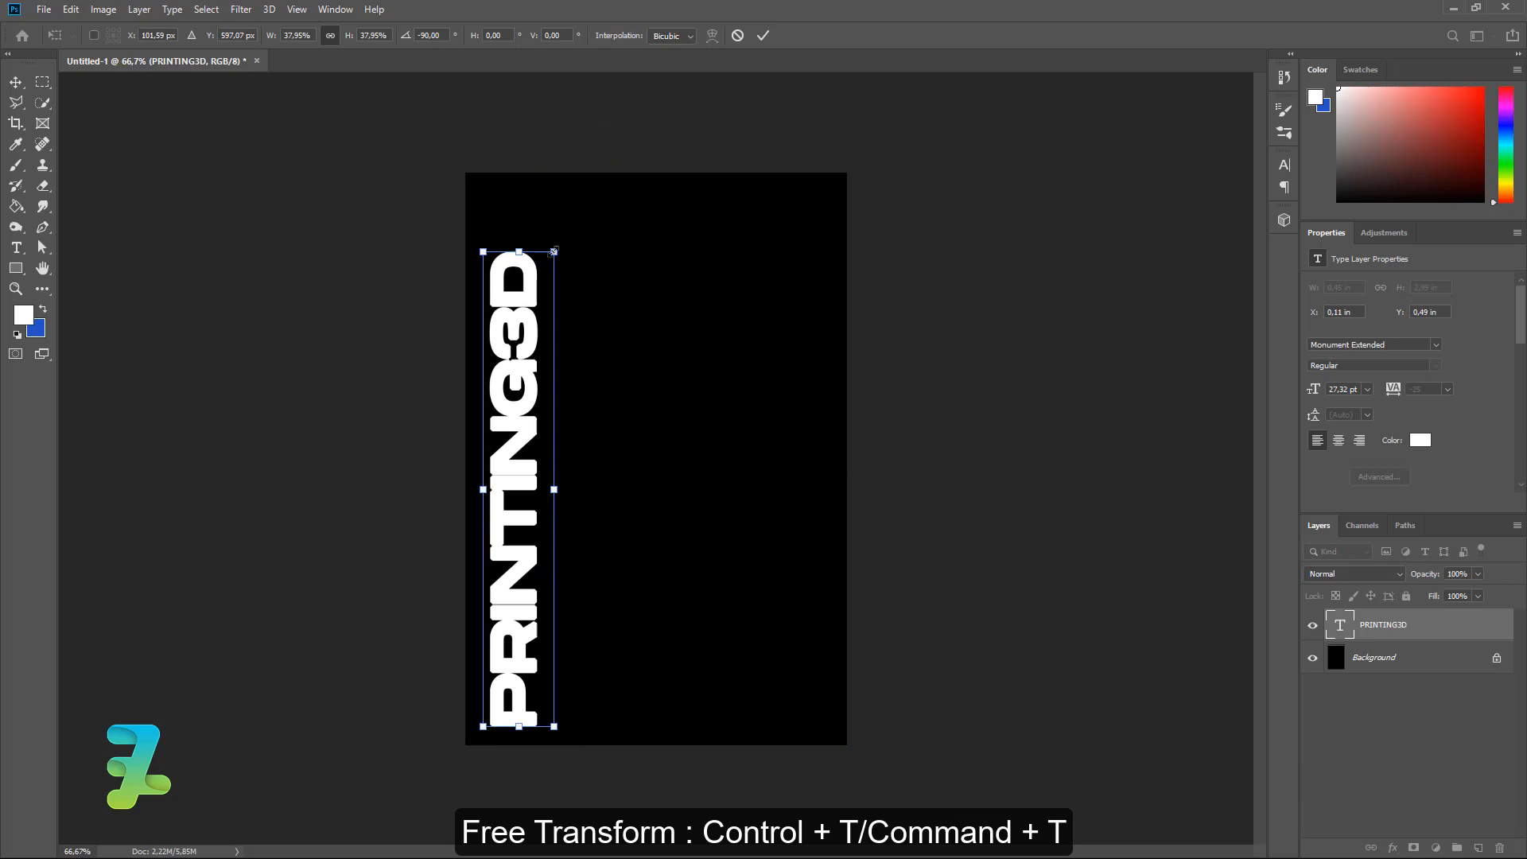
drag(554, 252, 611, 203)
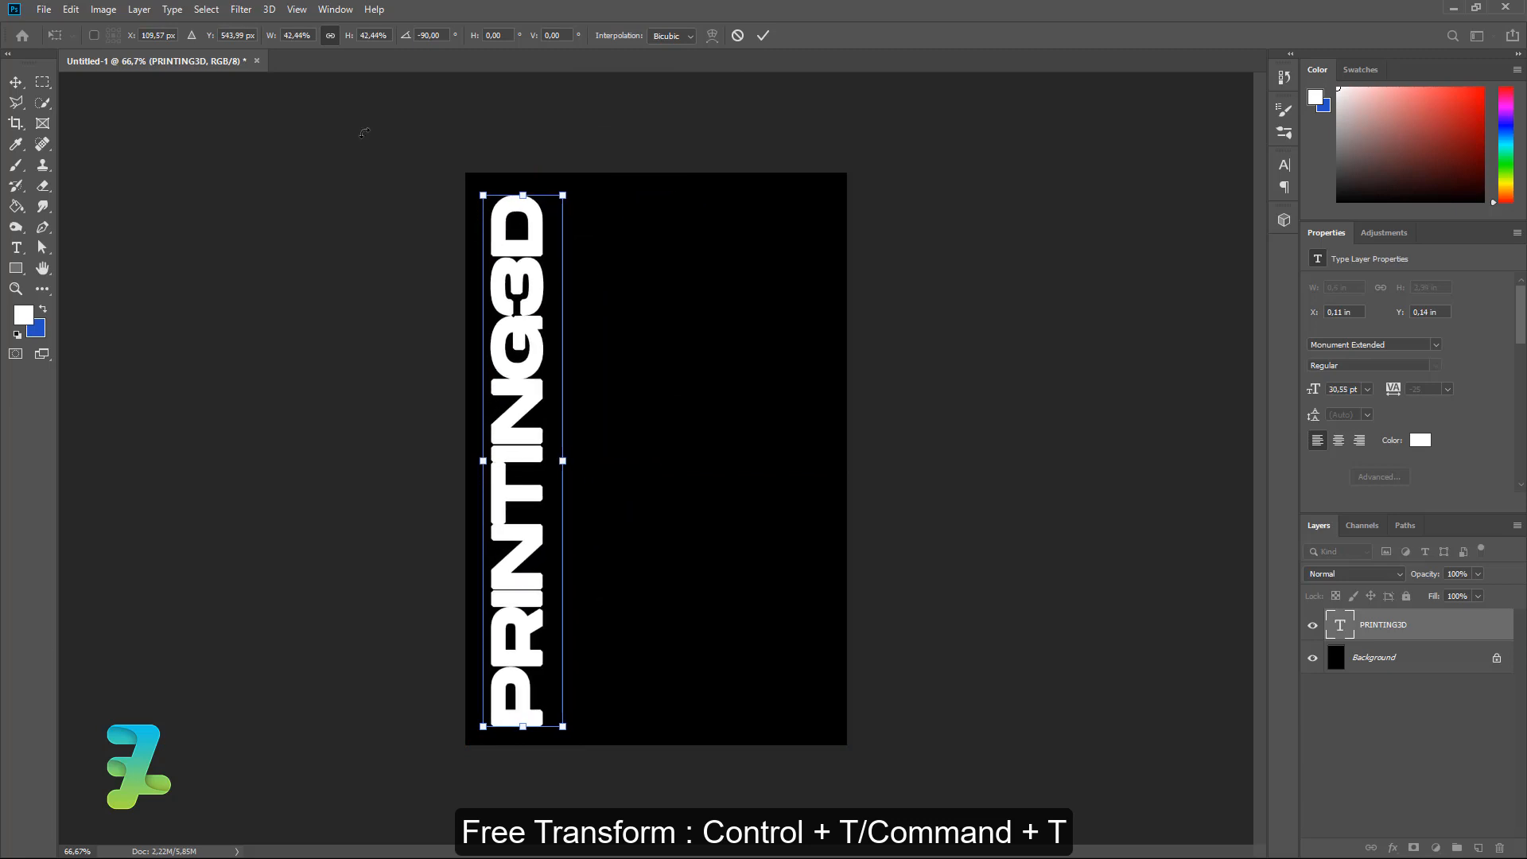
key(Return)
key(ctrl+a)
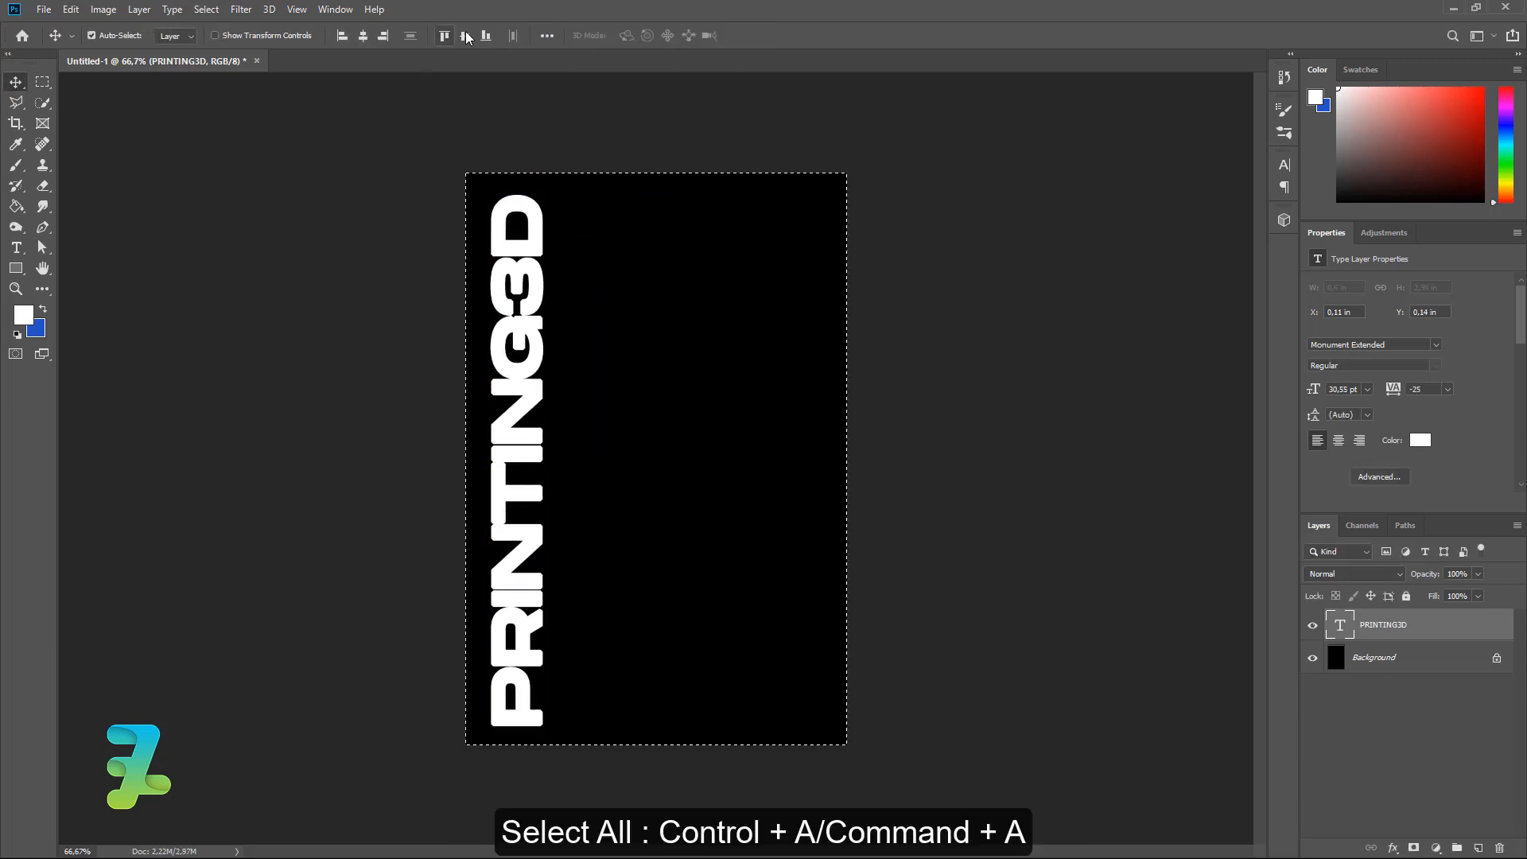
click(466, 36)
- Duplicate the vertical PRINTING3D text three times, lining the copies up evenly side by side to the right of the original
key(ctrl+j)
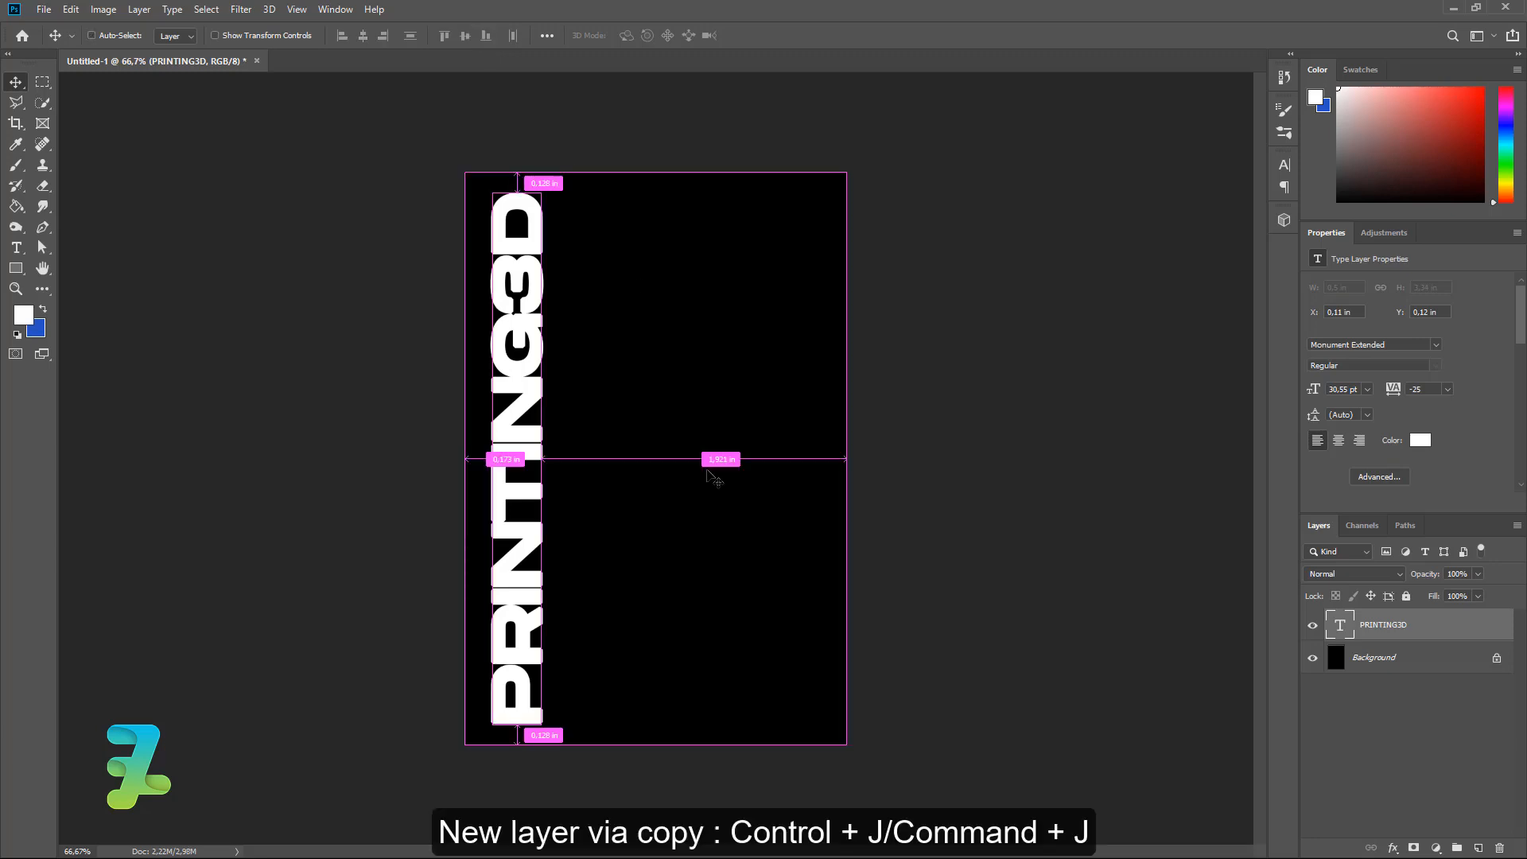
drag(551, 429, 632, 416)
key(ctrl+j)
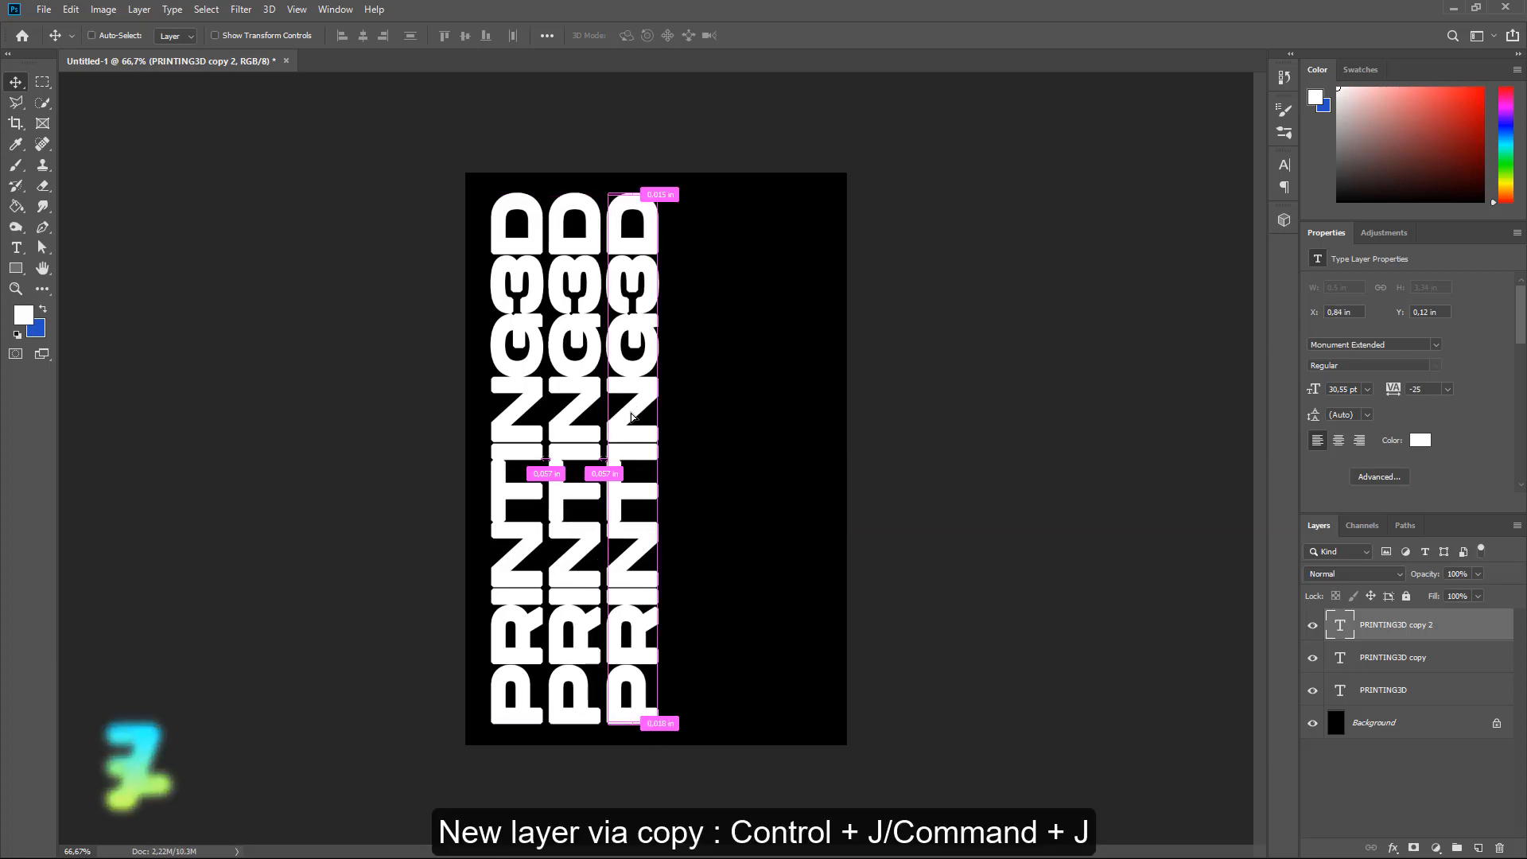
key(ctrl+j)
double_click(632, 417)
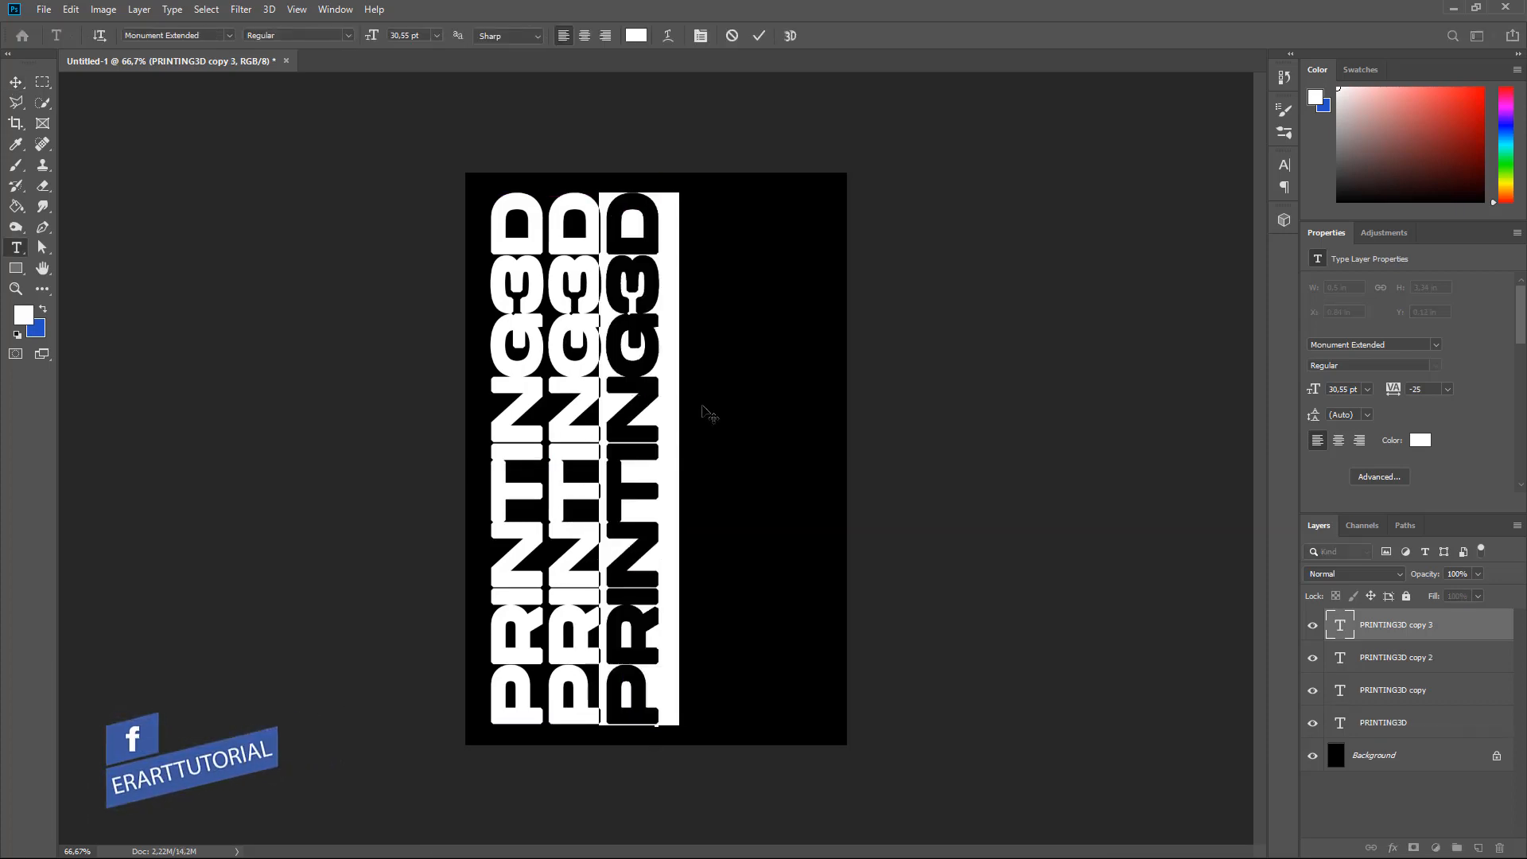
click(666, 401)
drag(638, 402, 698, 406)
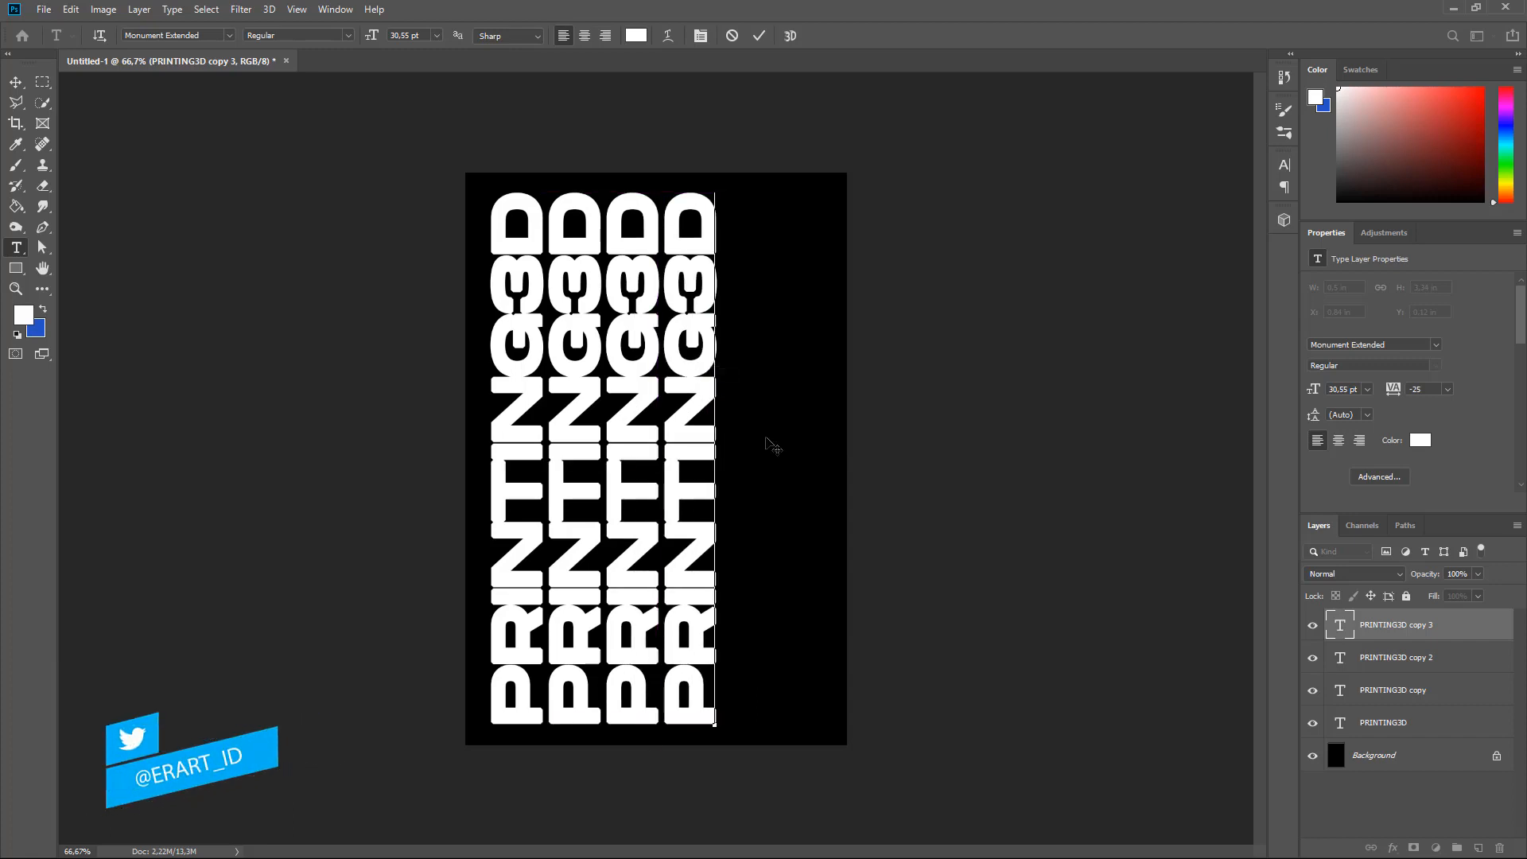
key(ctrl+Return)
key(v)
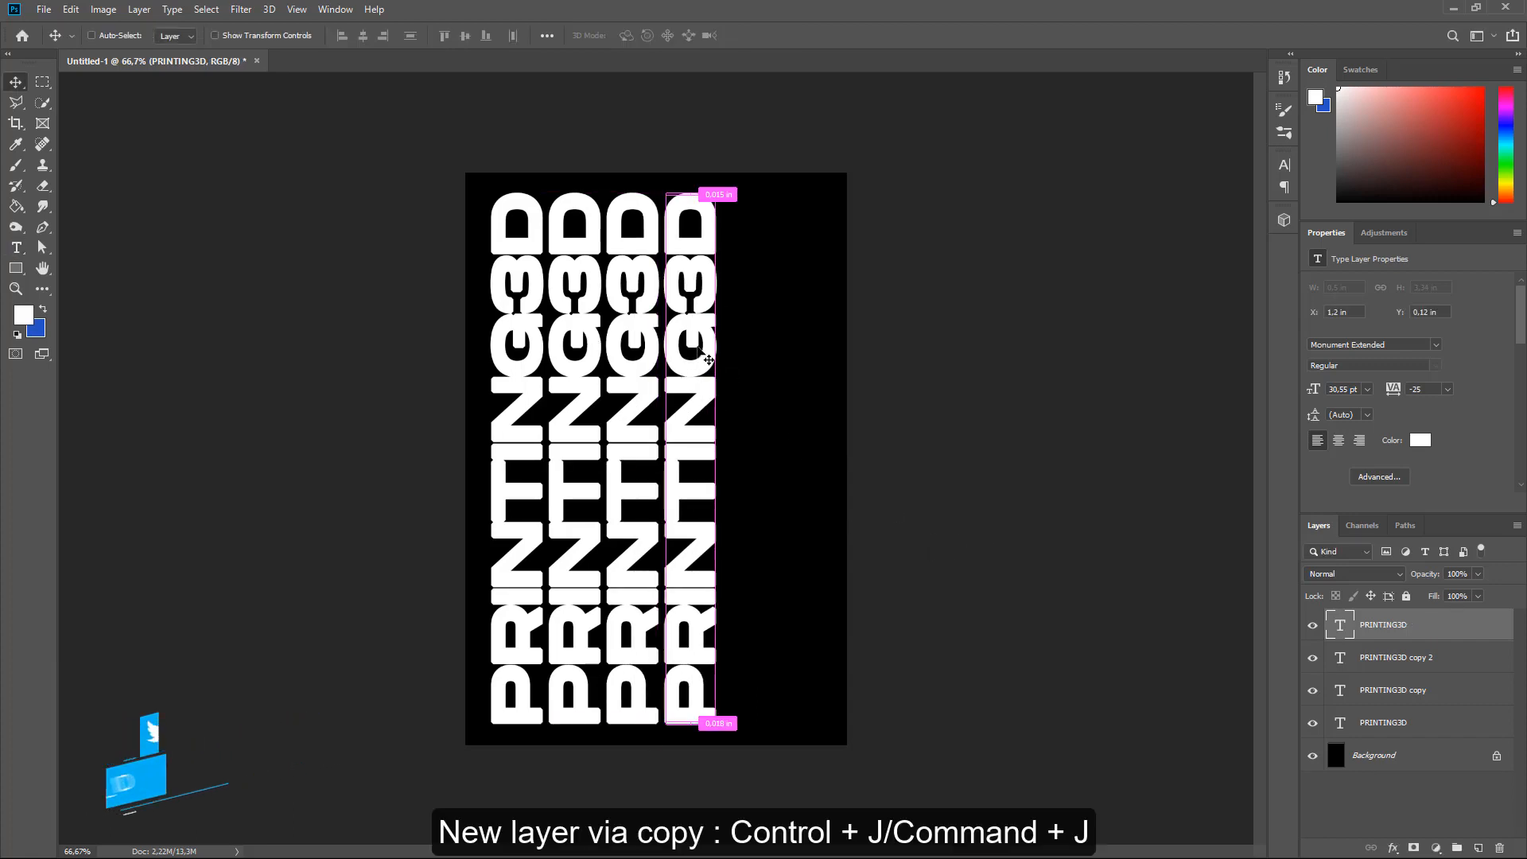
- Duplicate the rightmost text column twice more, spacing the copies evenly so six columns fill the canvas
key(ctrl+j)
drag(724, 361, 762, 368)
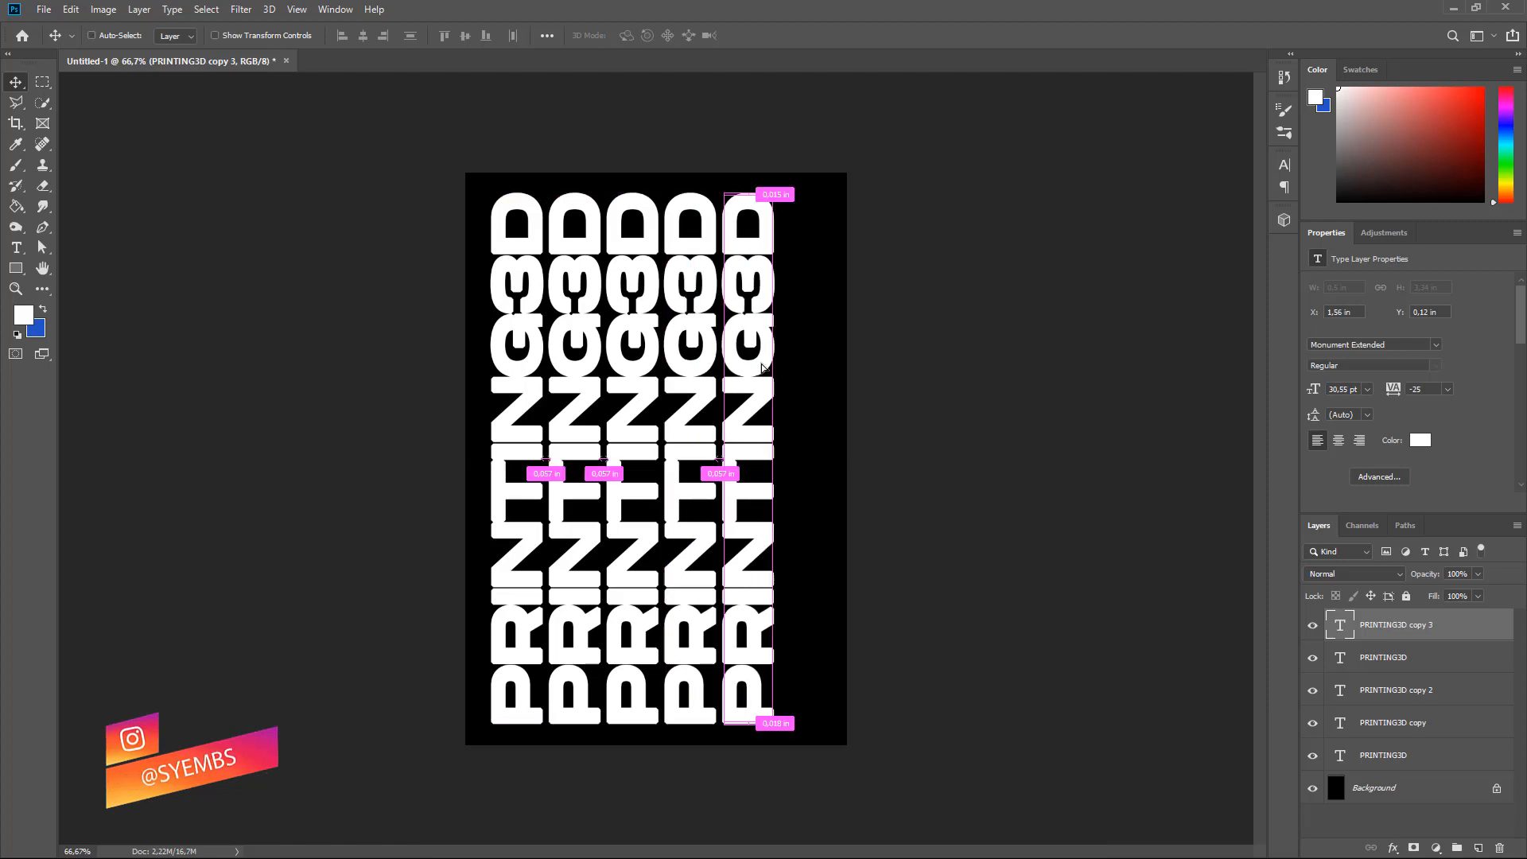
key(ctrl+j)
drag(762, 368, 813, 366)
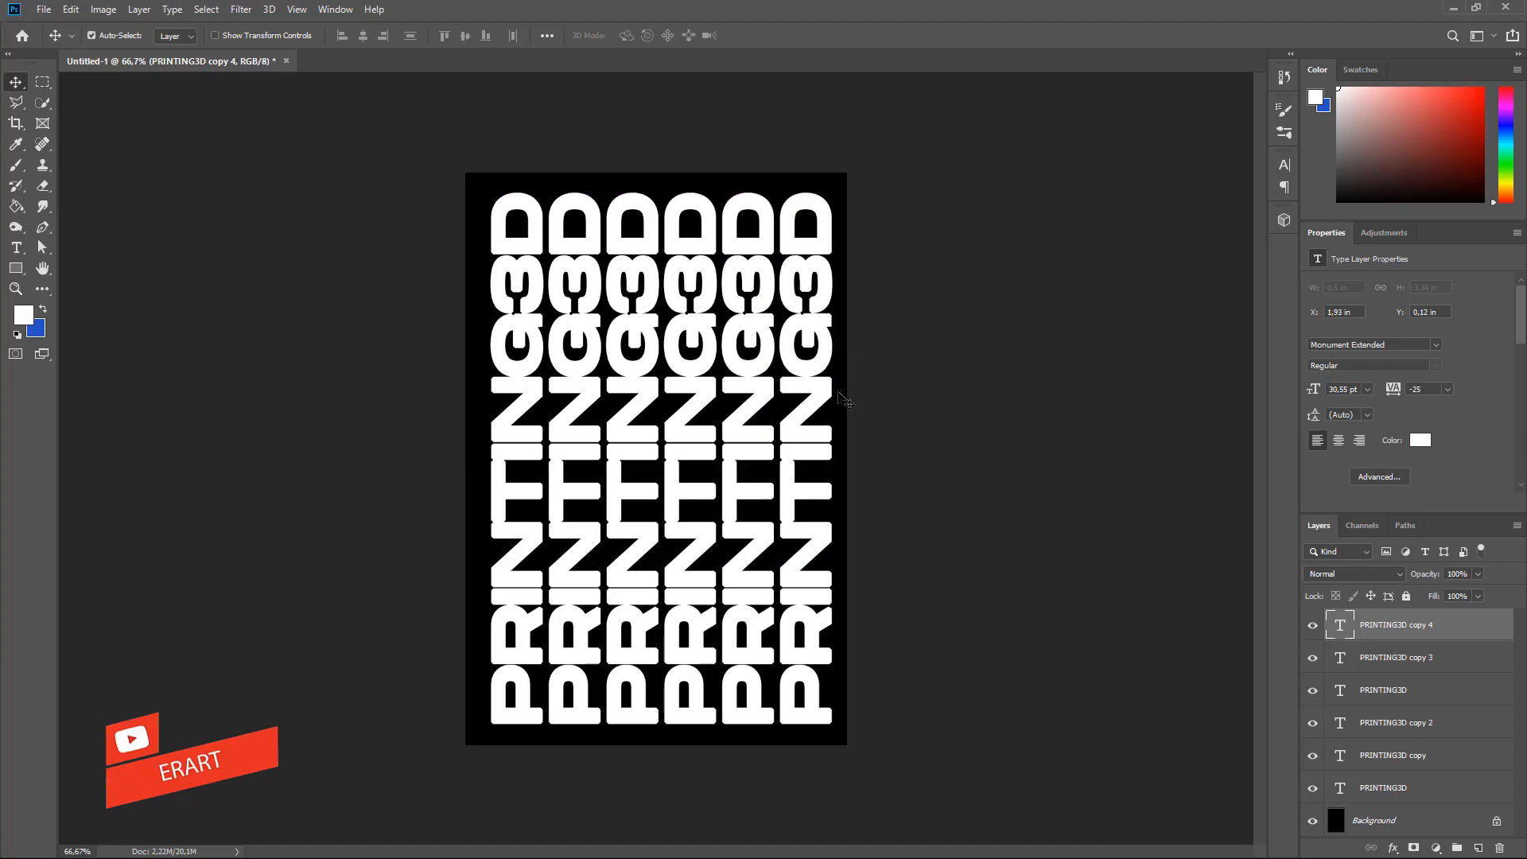
- Merge the six text layers into one and centre it horizontally and vertically on the canvas
shift+click(1426, 796)
key(ctrl+e)
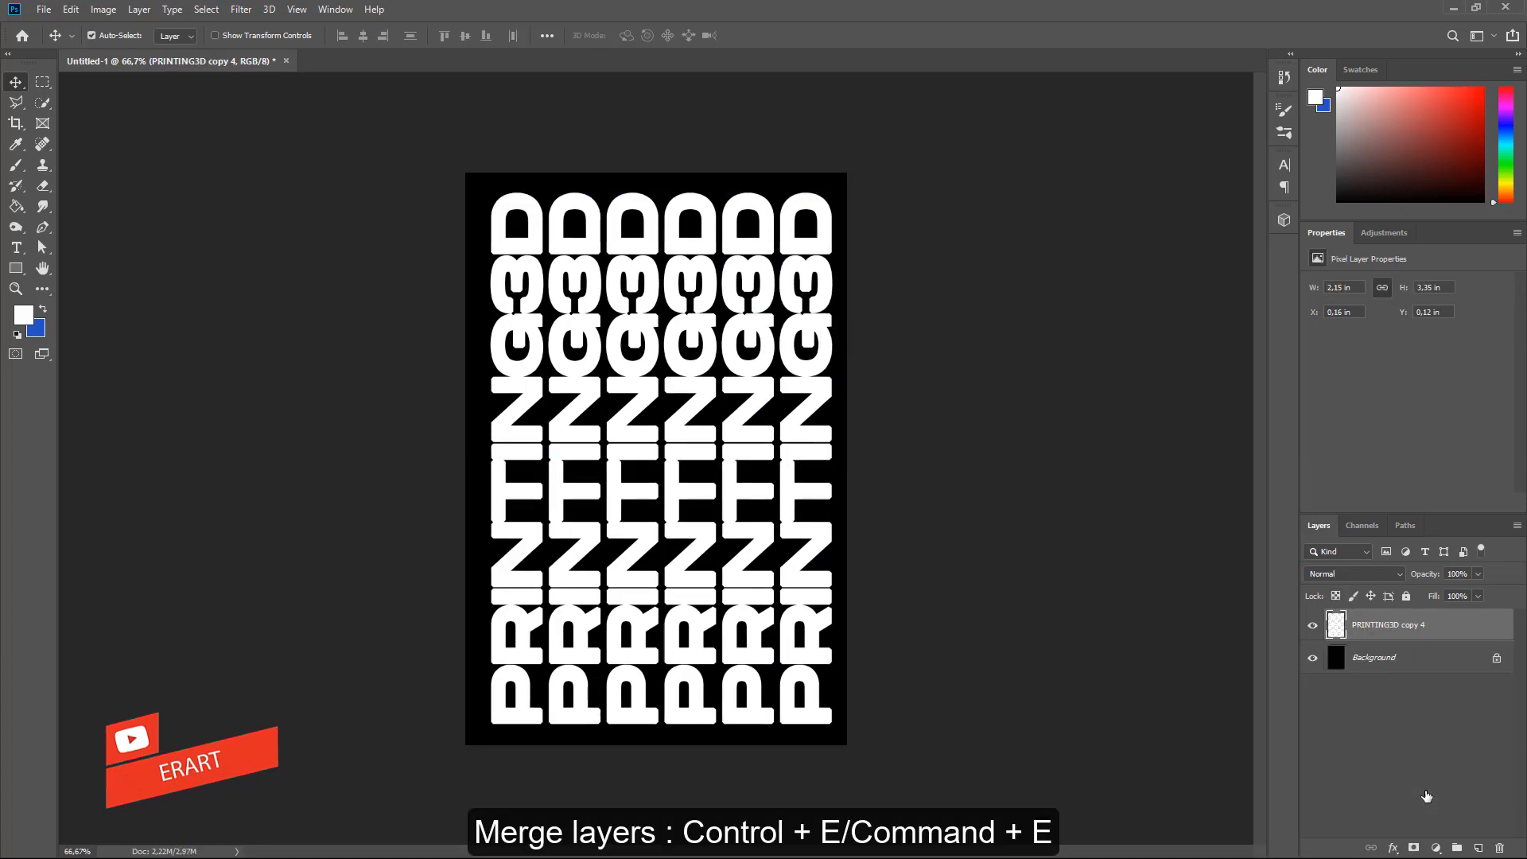
key(ctrl+a)
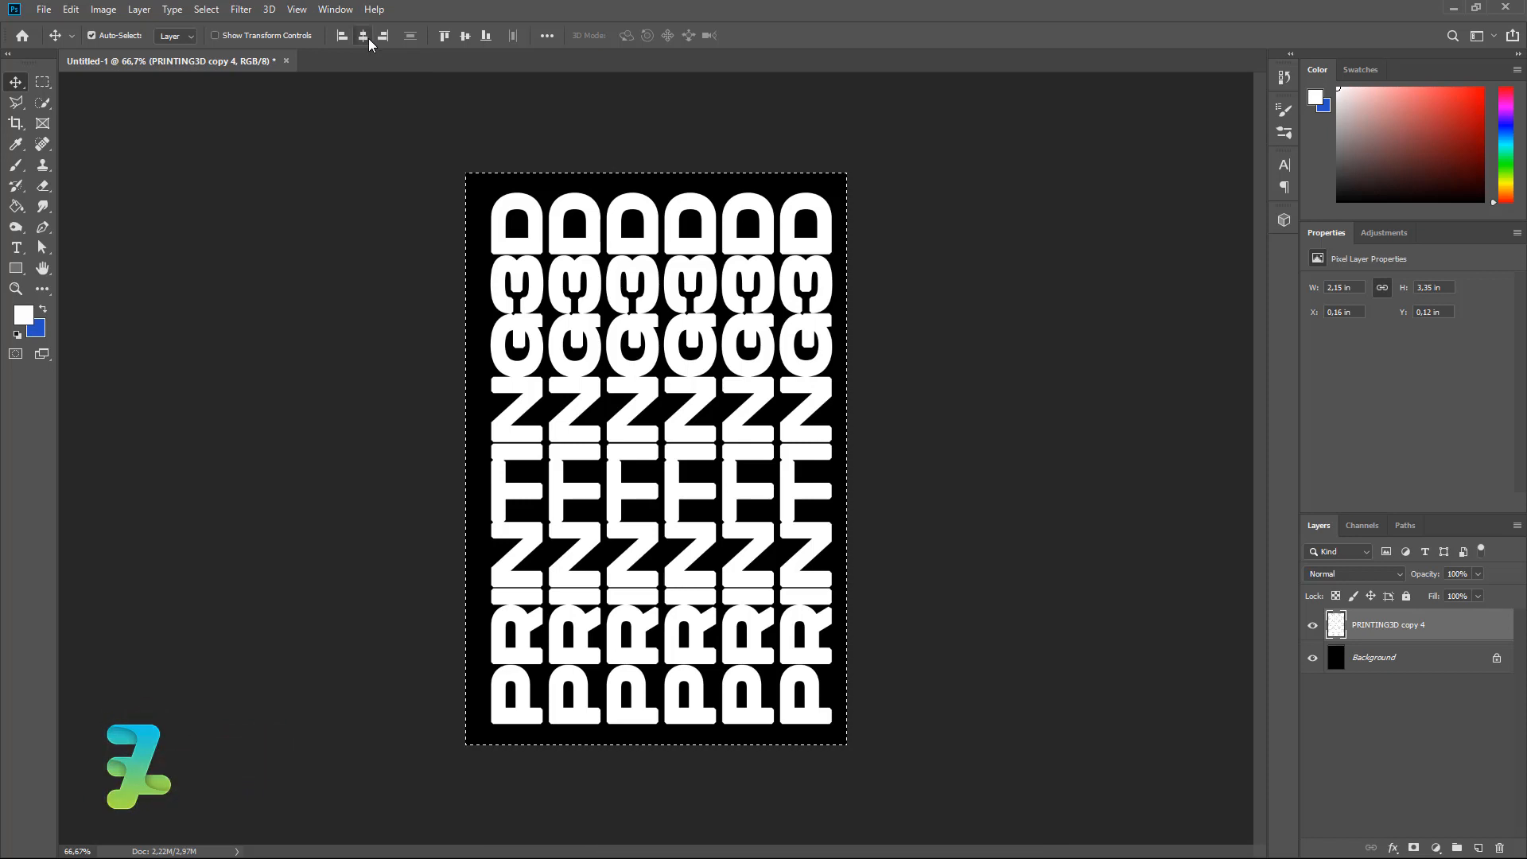
click(362, 35)
click(465, 37)
key(ctrl+d)
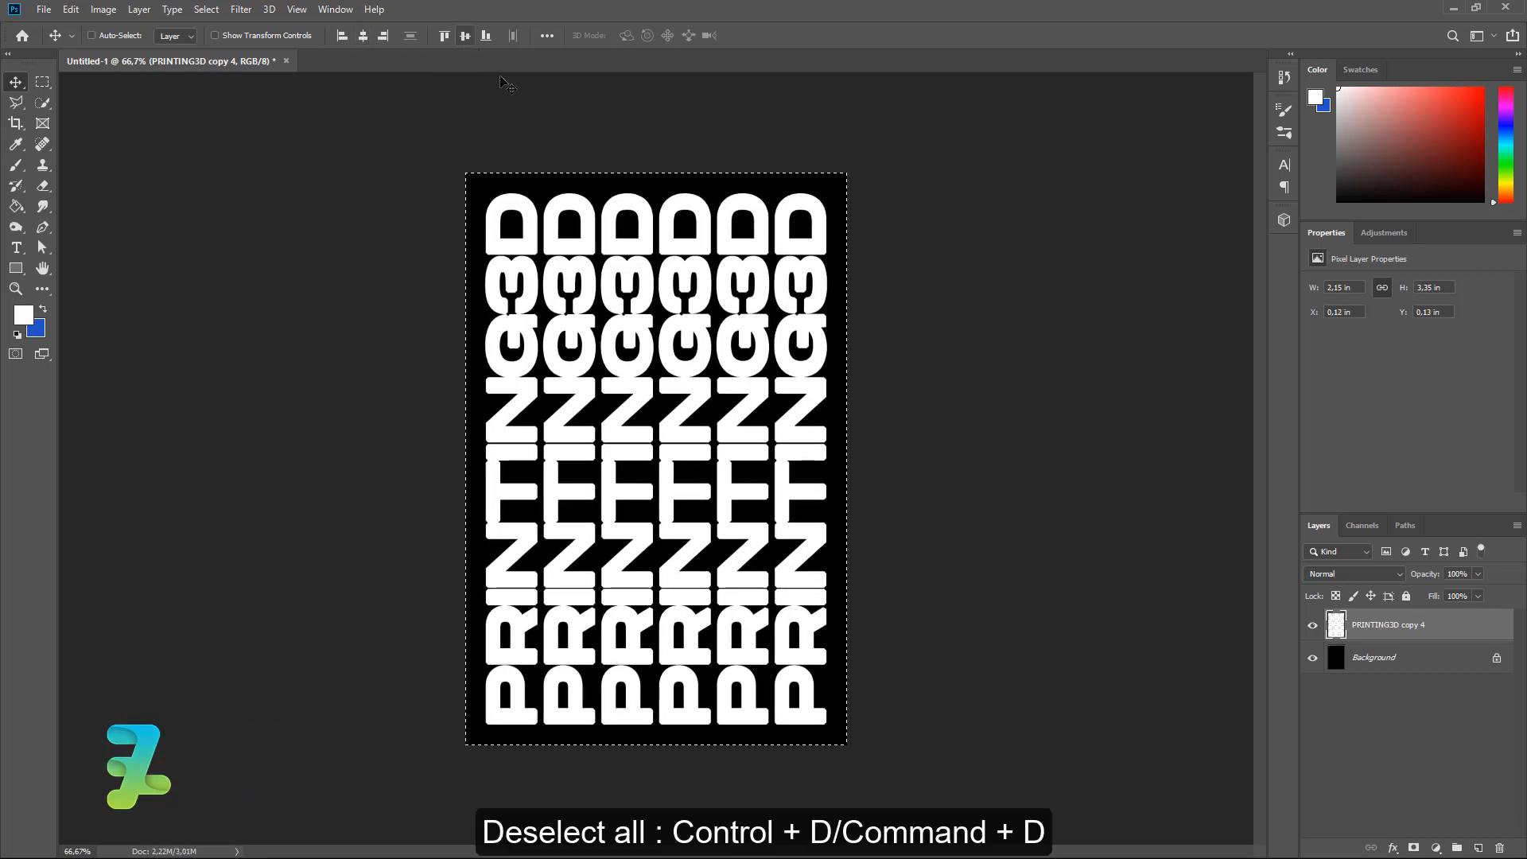
- Merge the text layer with the Background and save the document as TEXT.psd in Downloads, replacing the existing file
shift+click(1452, 665)
key(ctrl+e)
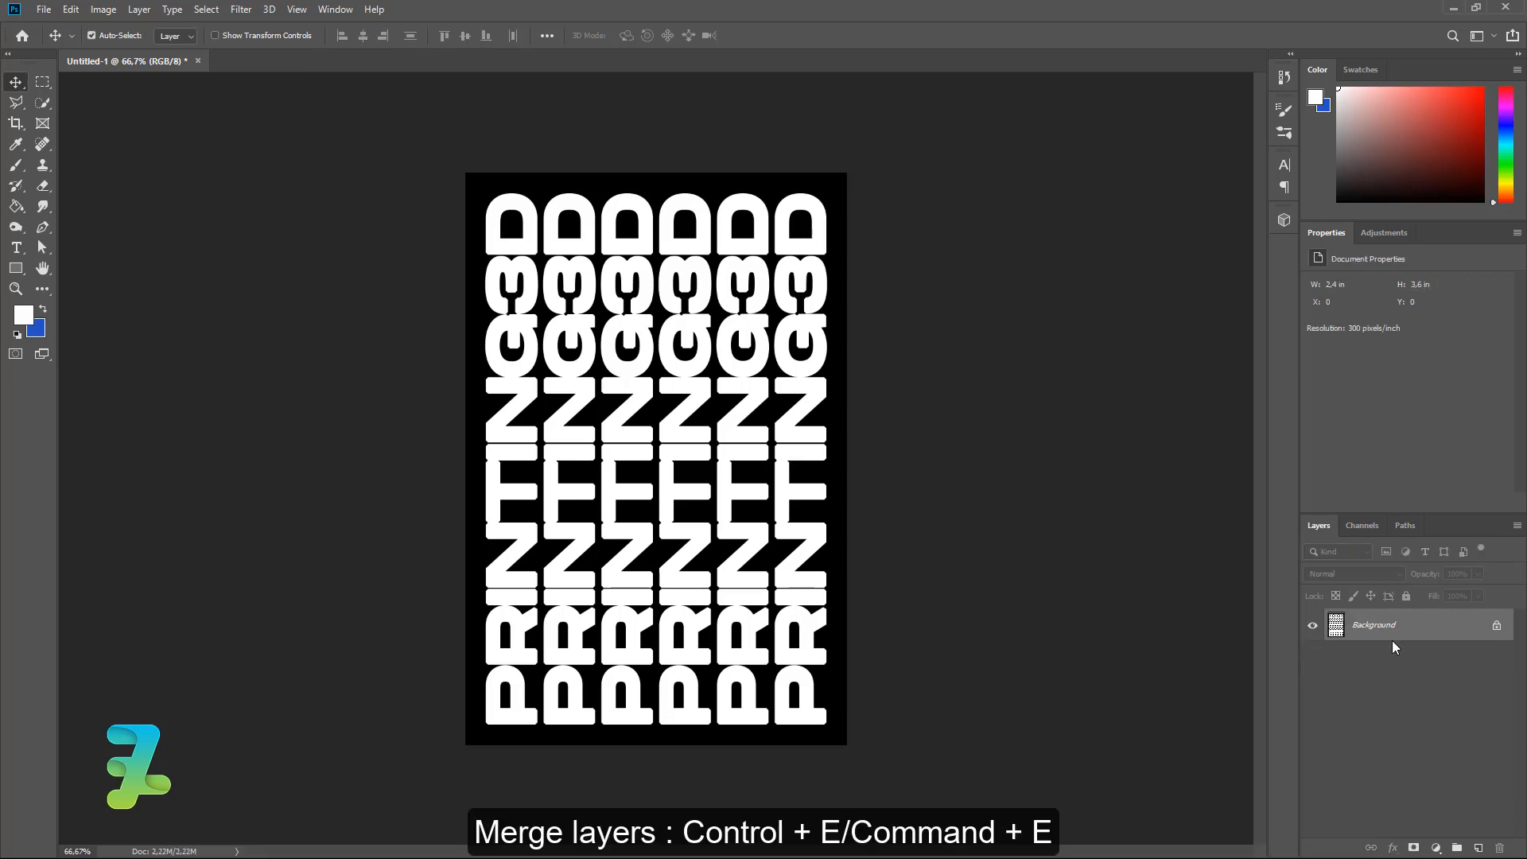
click(44, 9)
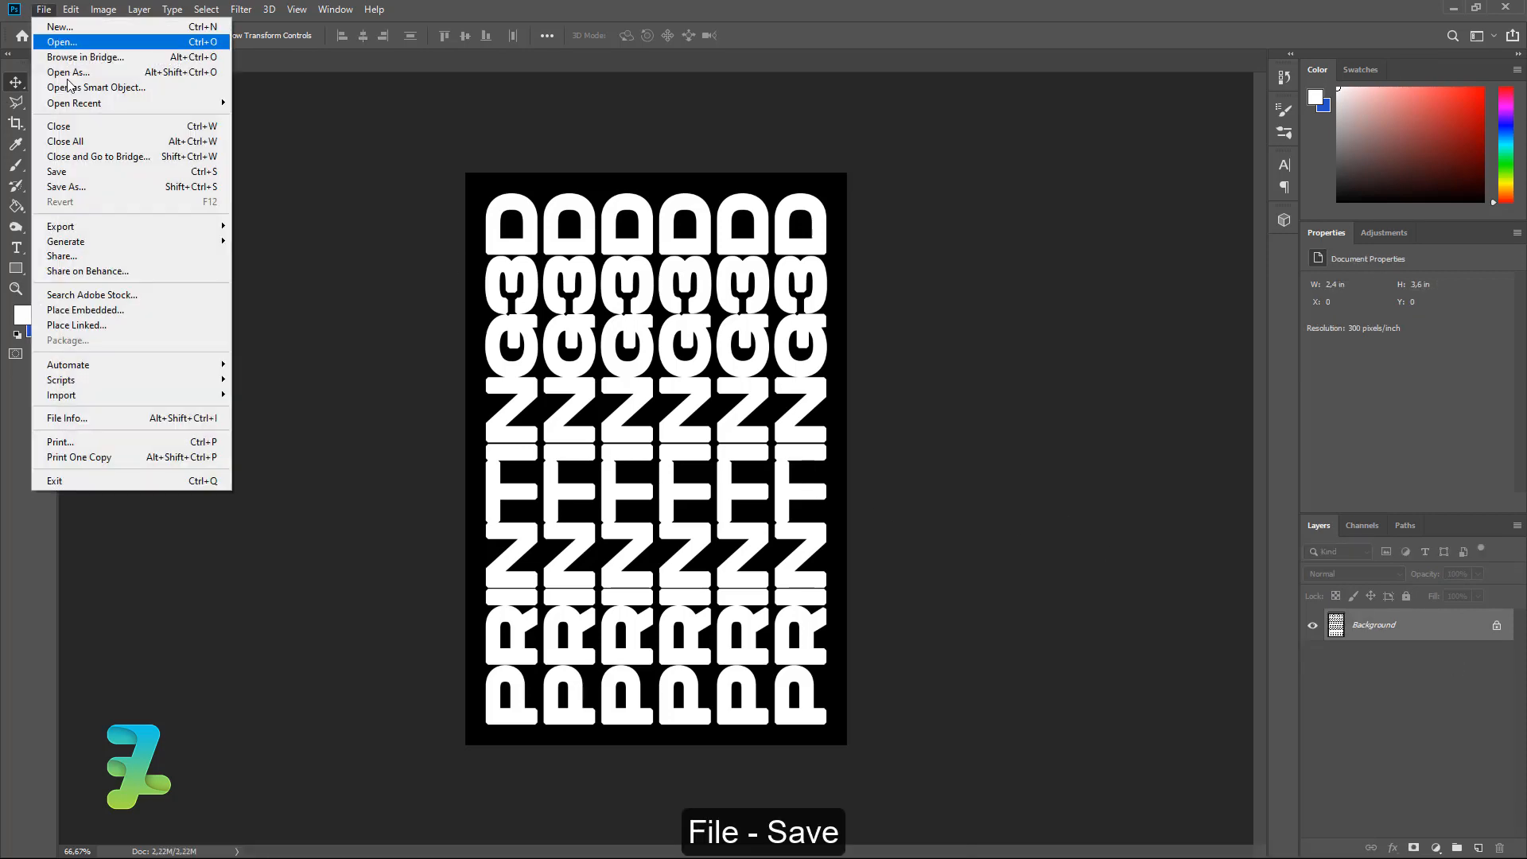
click(96, 171)
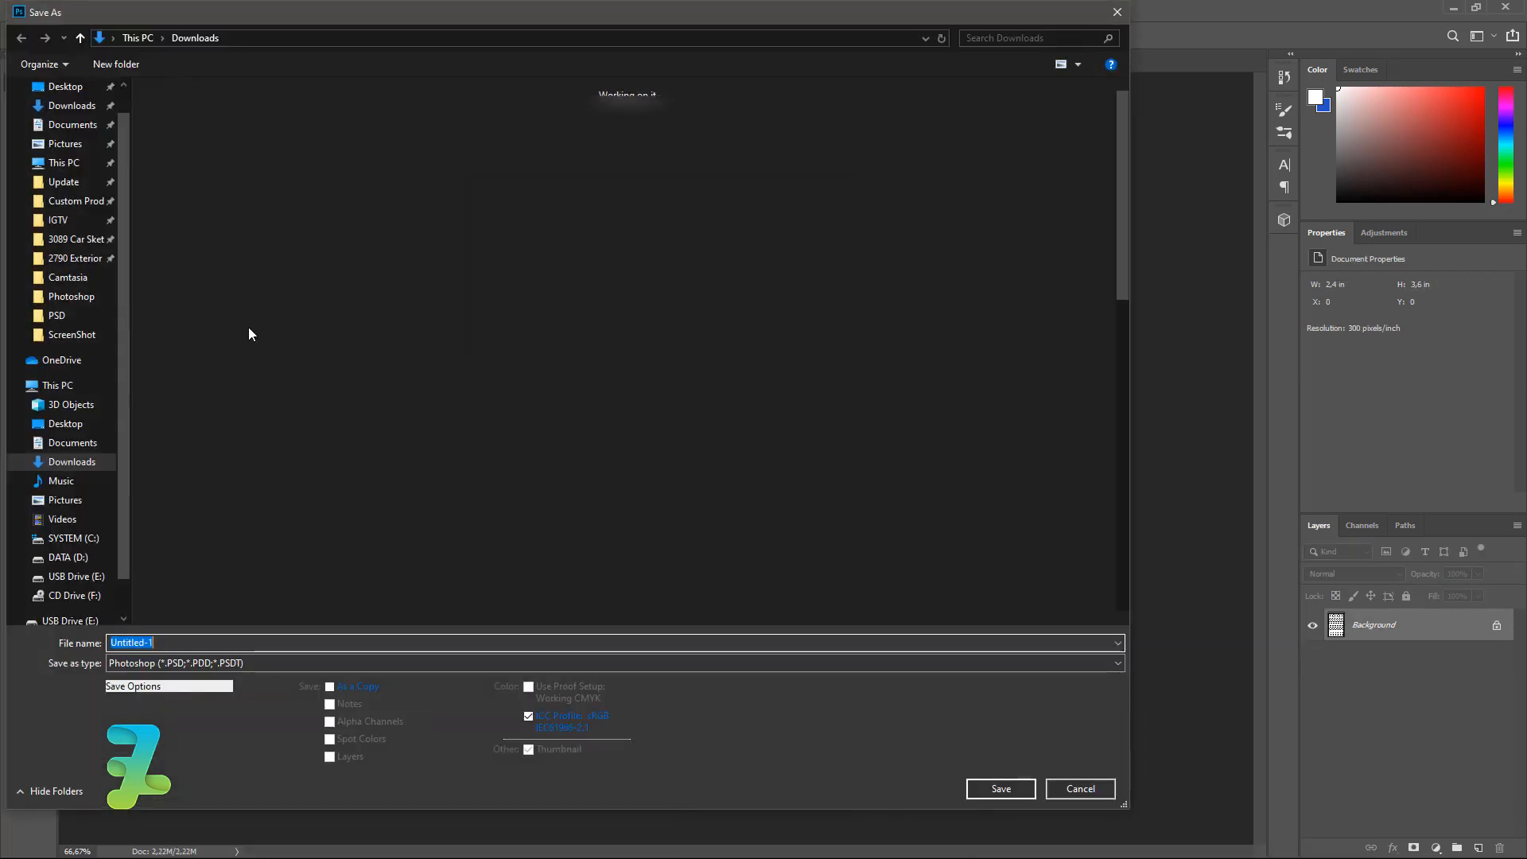
double_click(274, 292)
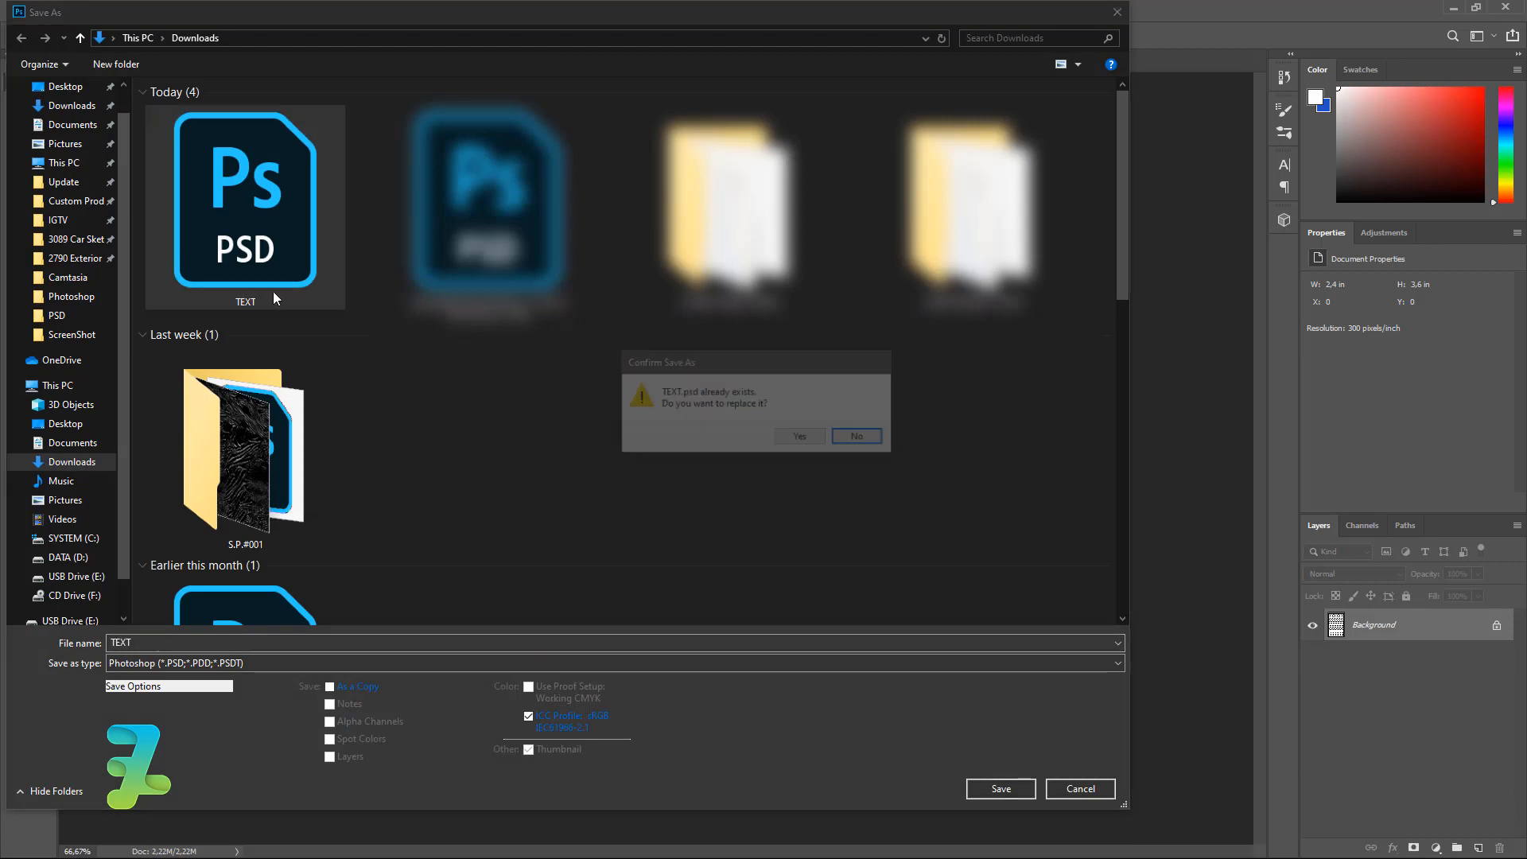
click(805, 438)
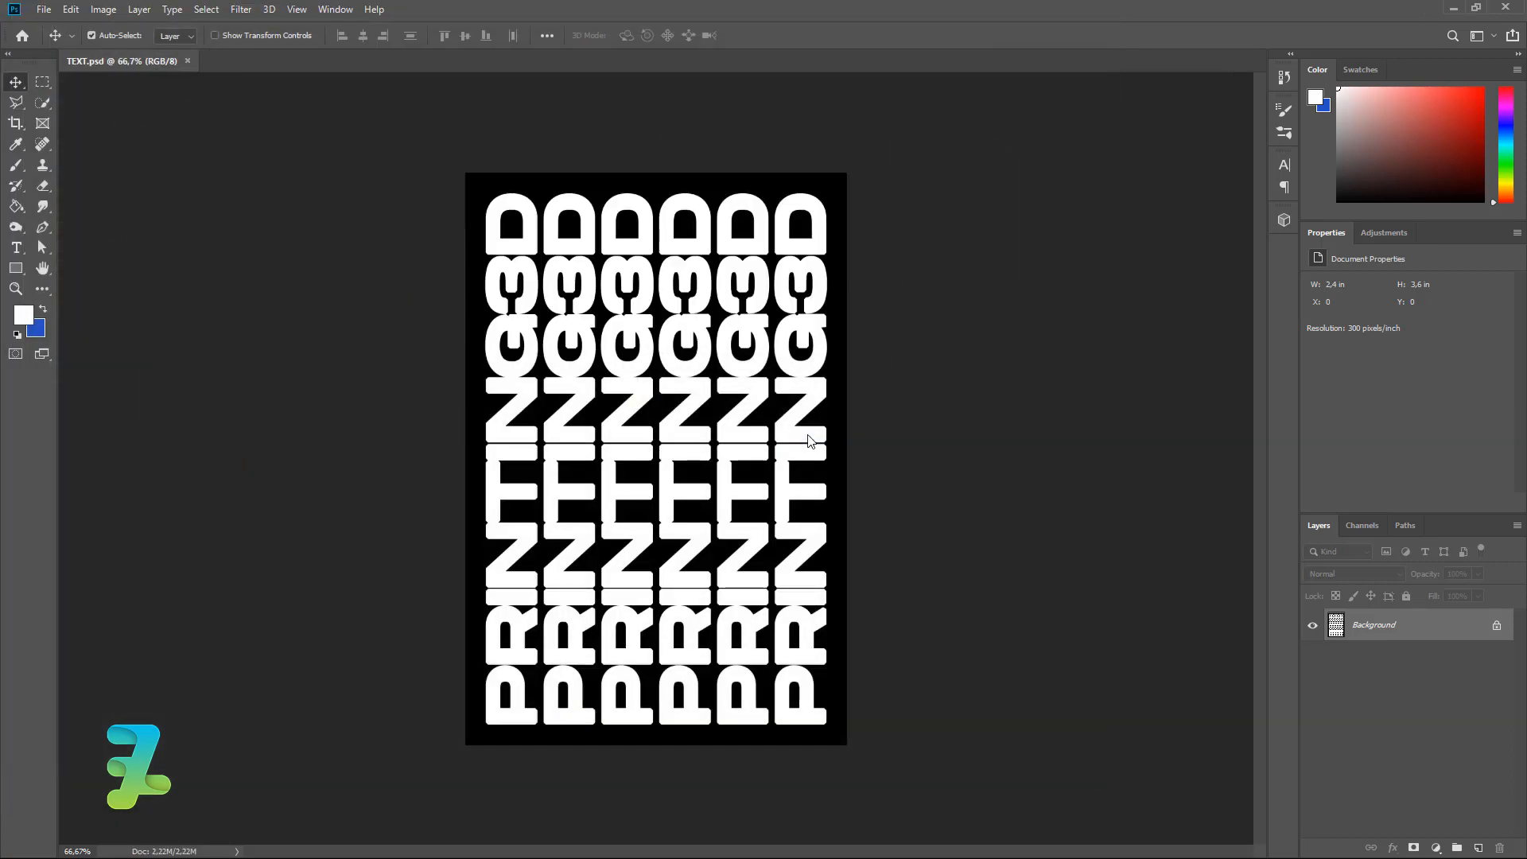
- Create a new 720 x 1080 pixel document at 300 pixels/inch, RGB Color, with white background contents
click(44, 9)
click(57, 26)
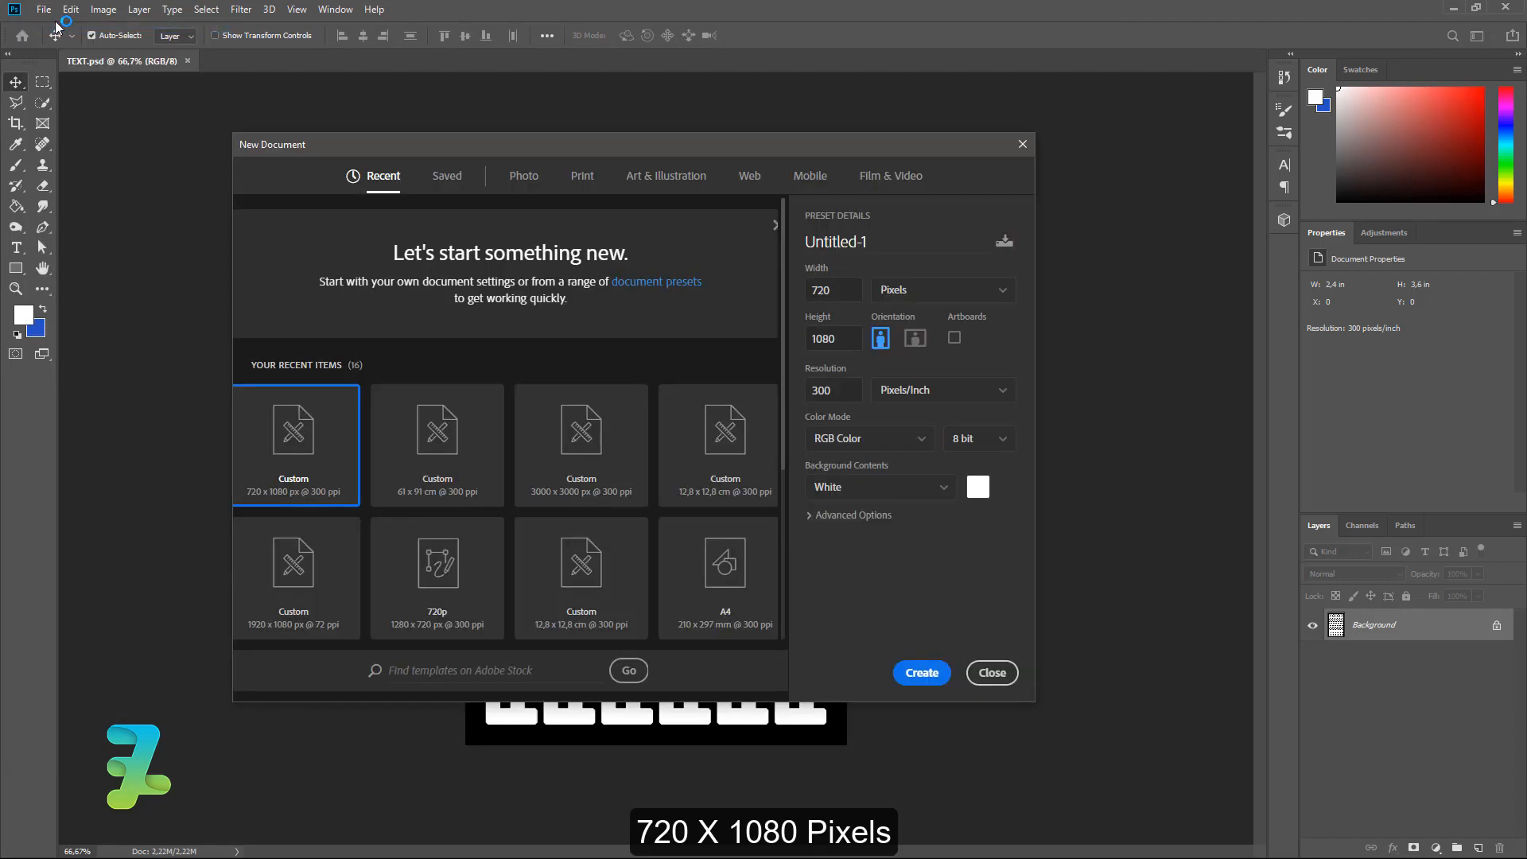
click(843, 339)
click(936, 674)
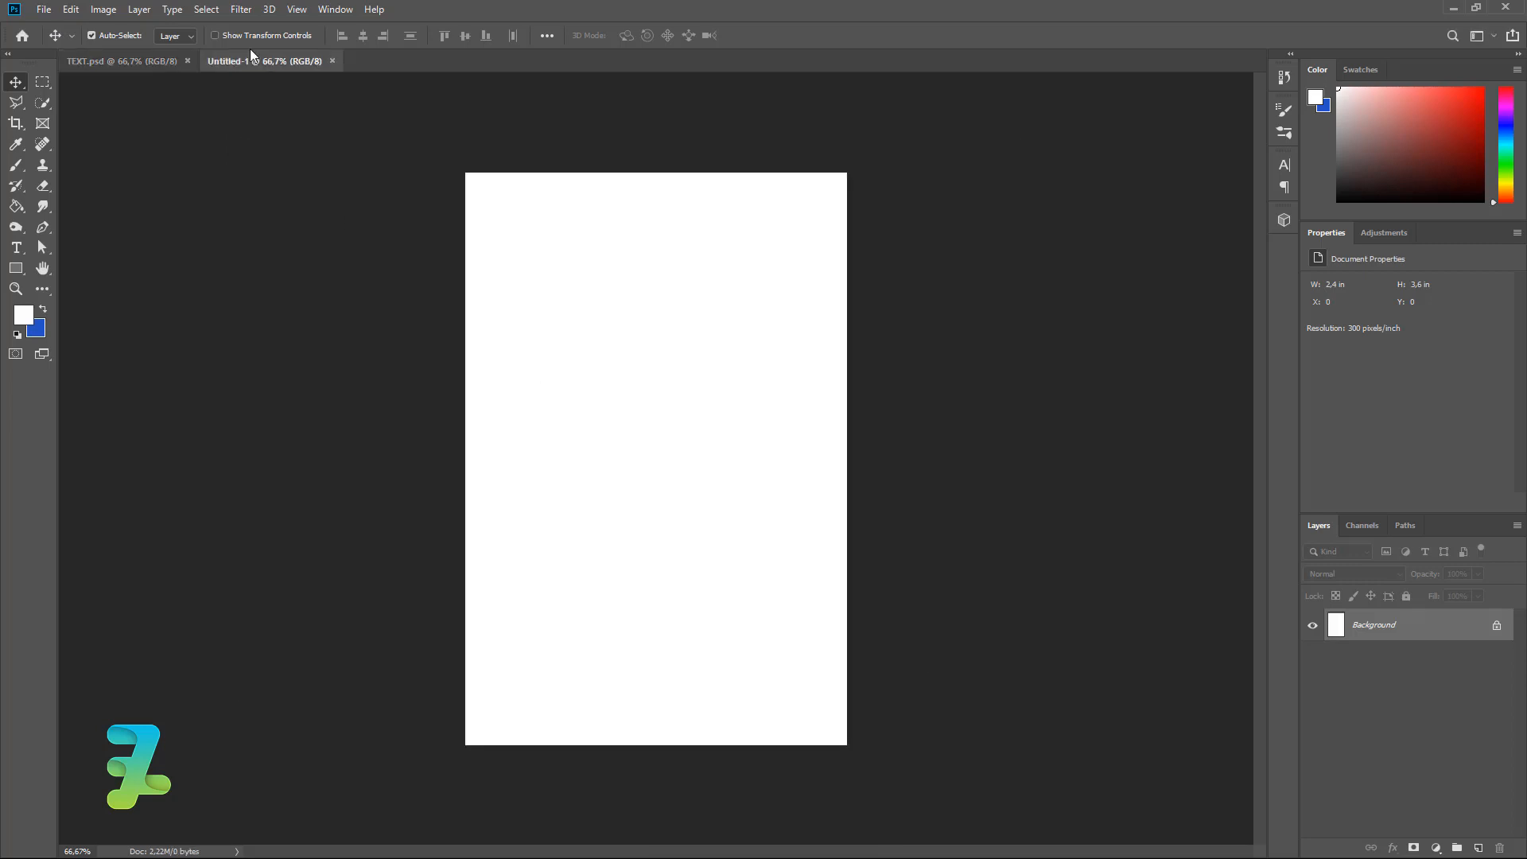
- Turn the new document's Background layer into a 3D mesh using the Cylinder preset
click(269, 10)
mouse_move(446, 166)
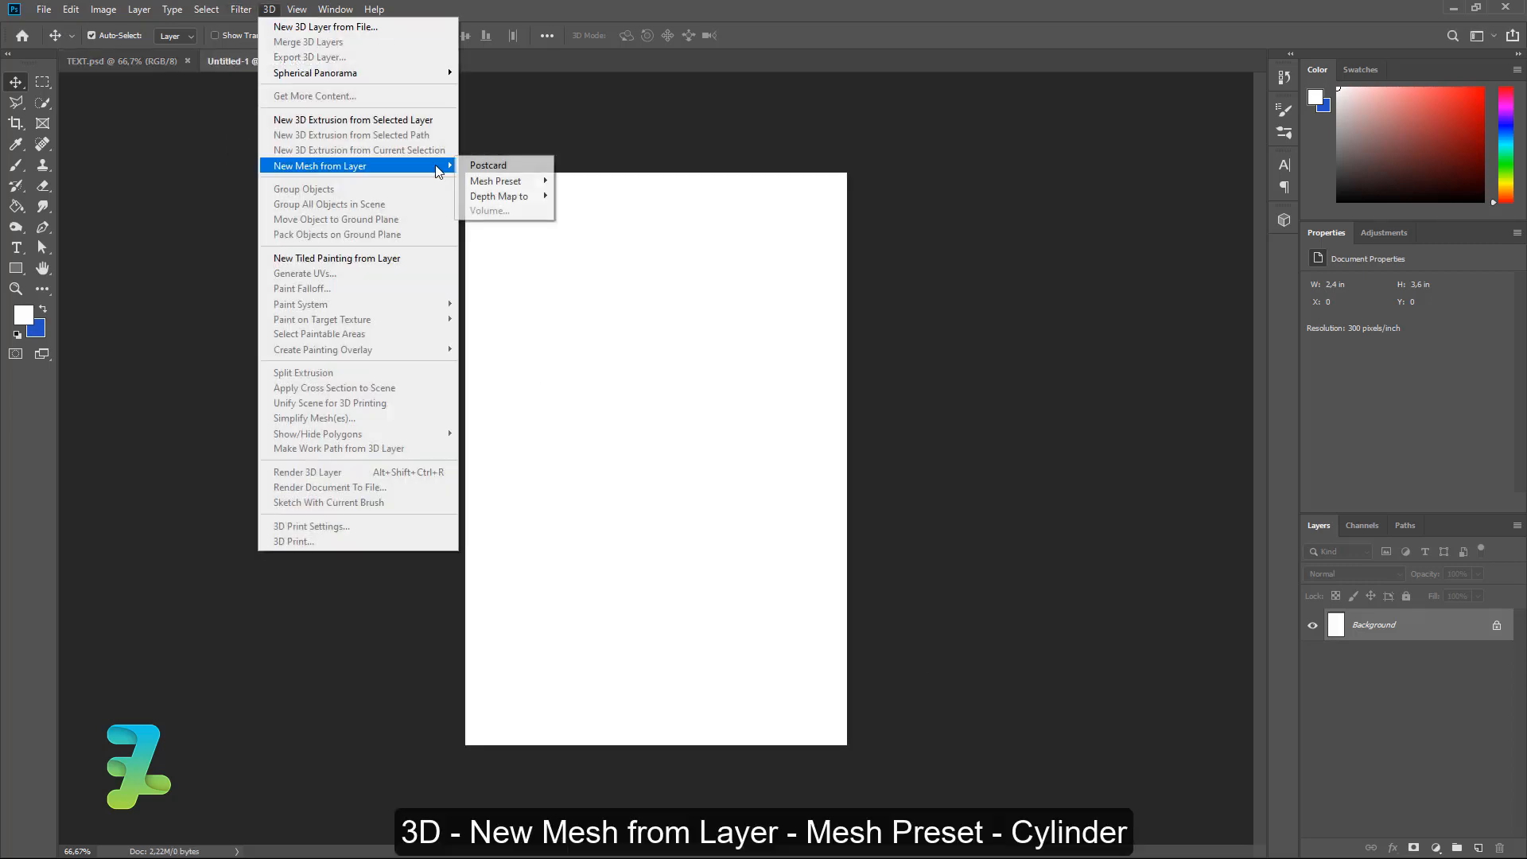
mouse_move(511, 182)
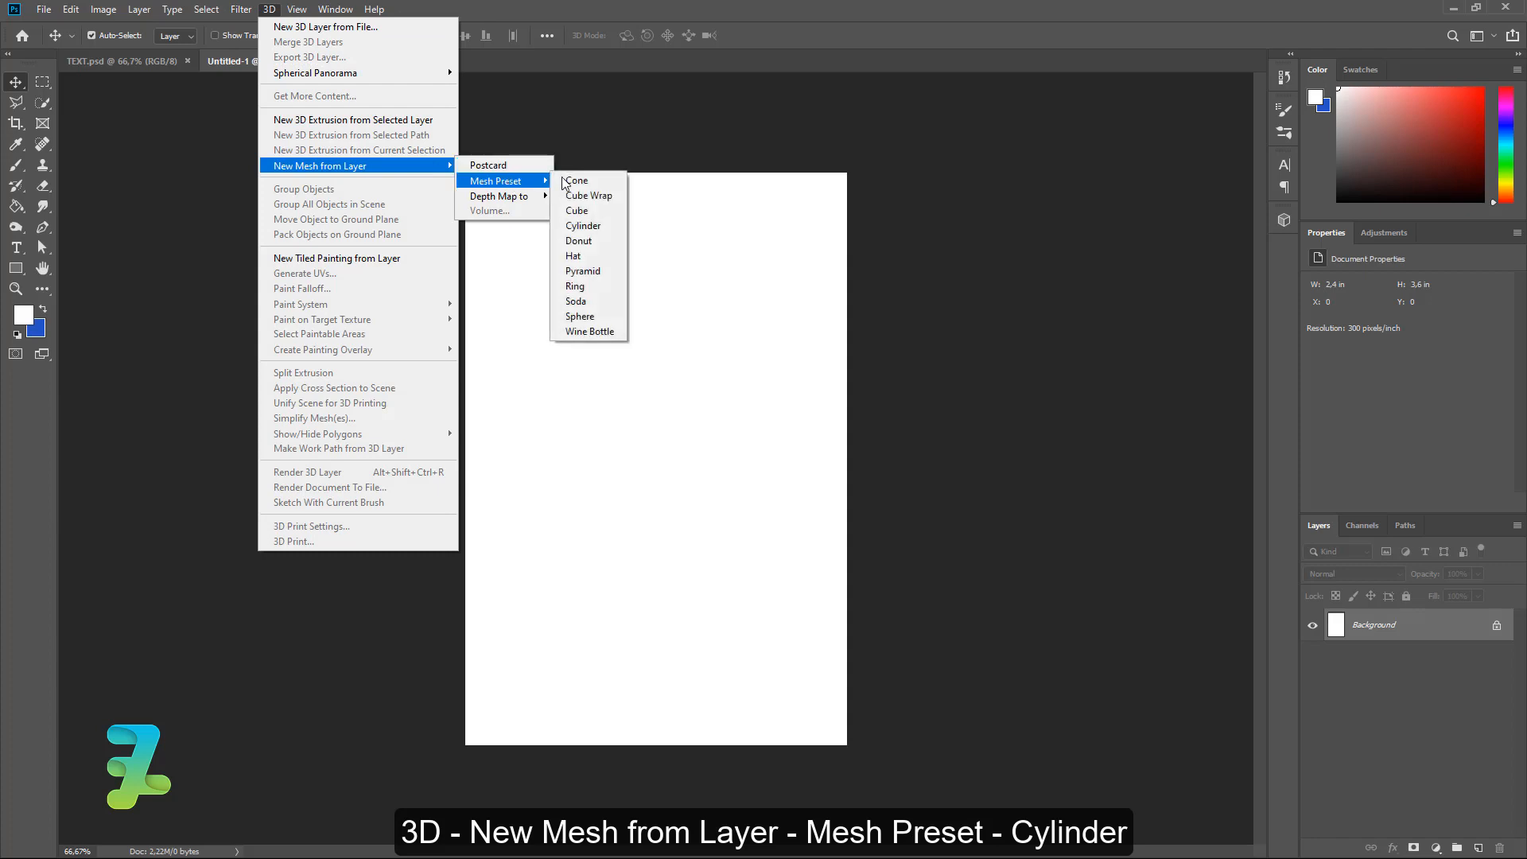
click(594, 227)
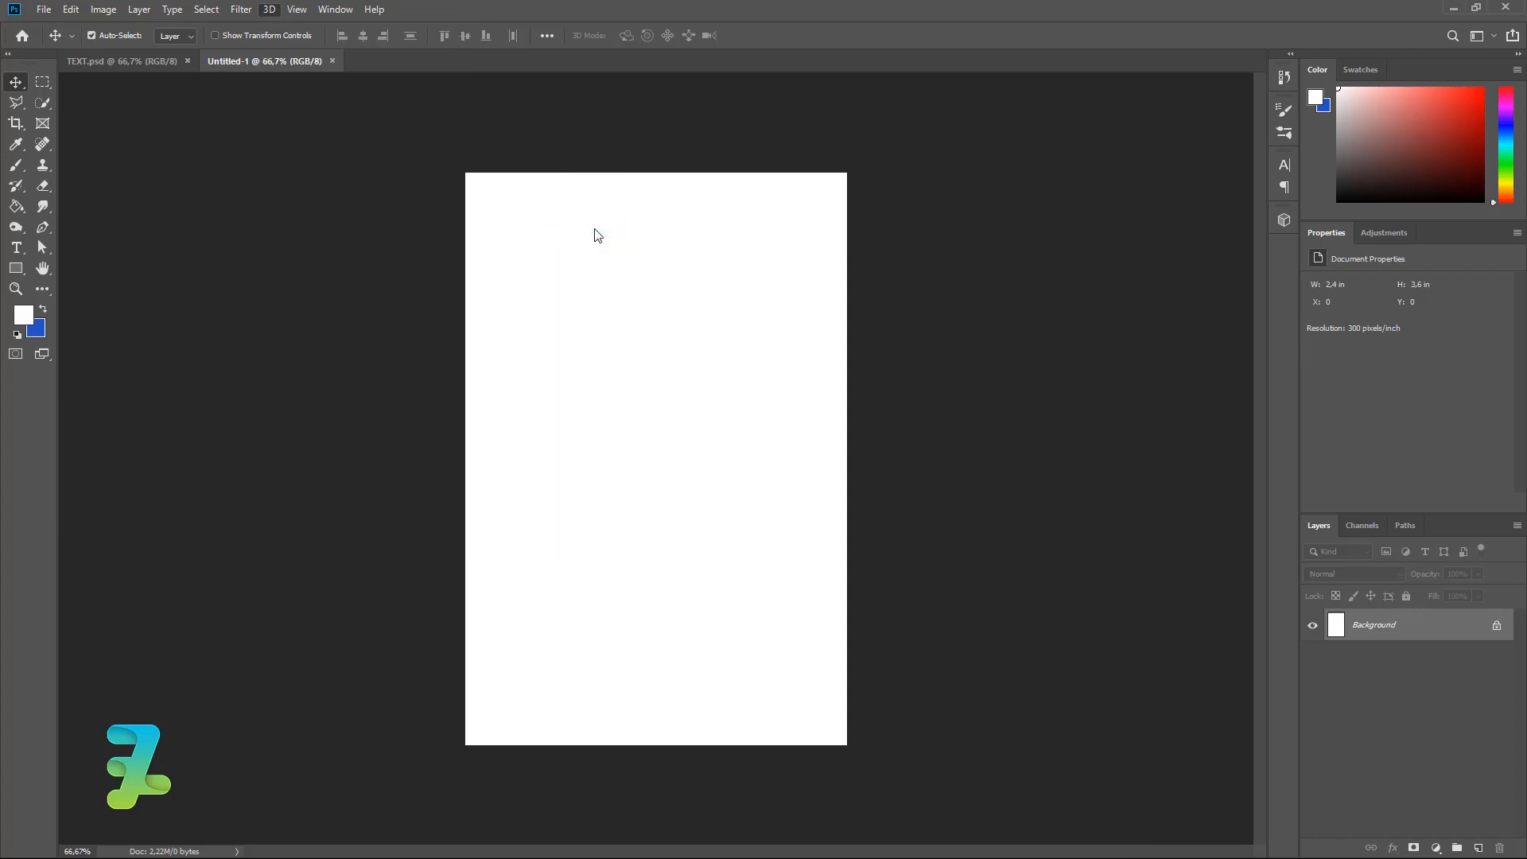
click(701, 325)
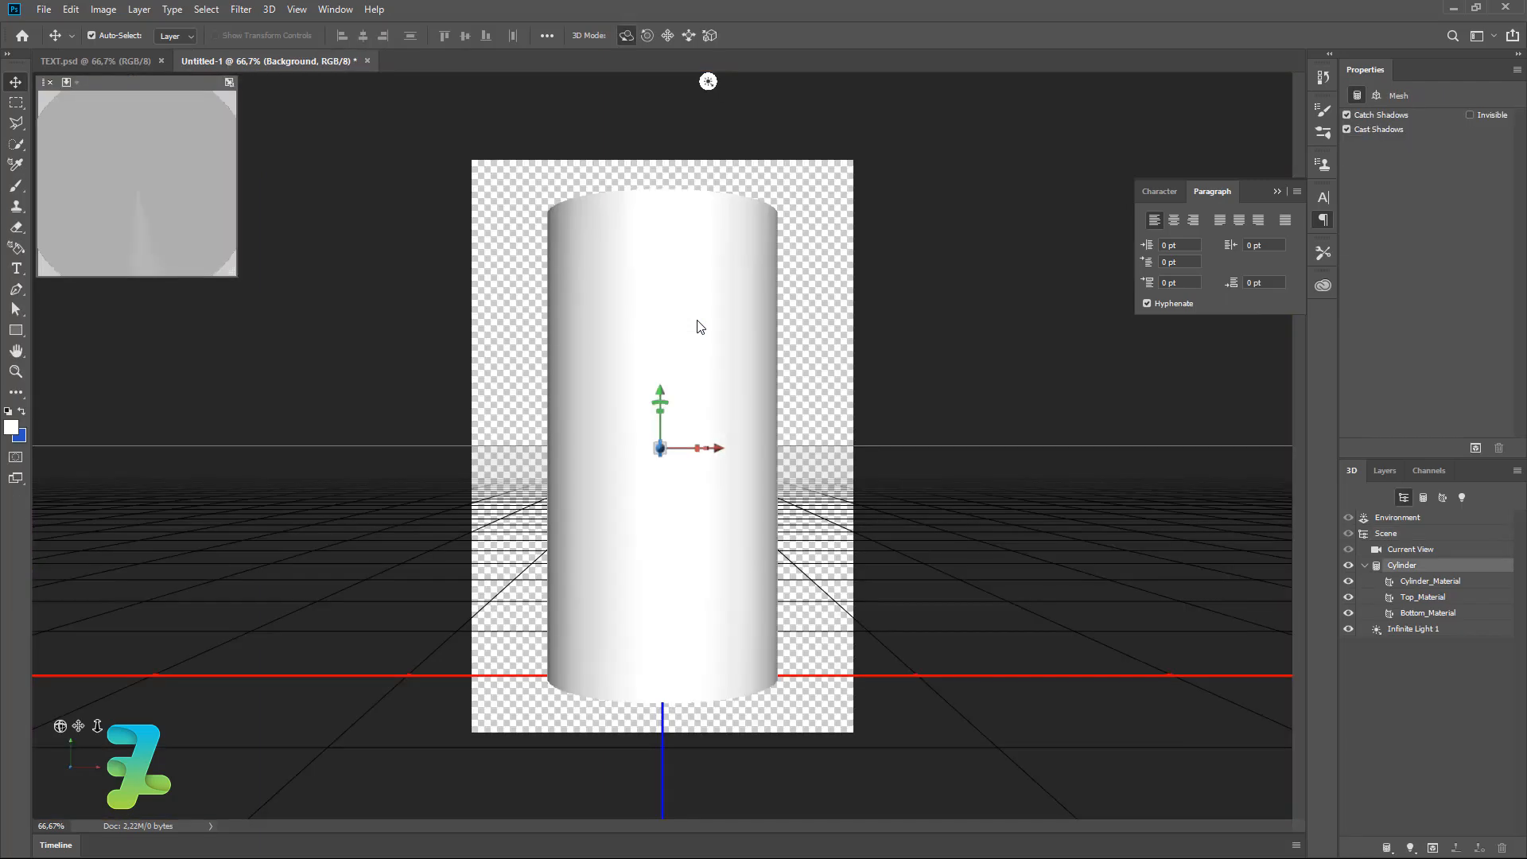
- Load TEXT.psd from Downloads as the opacity texture of Cylinder_Material
double_click(1415, 581)
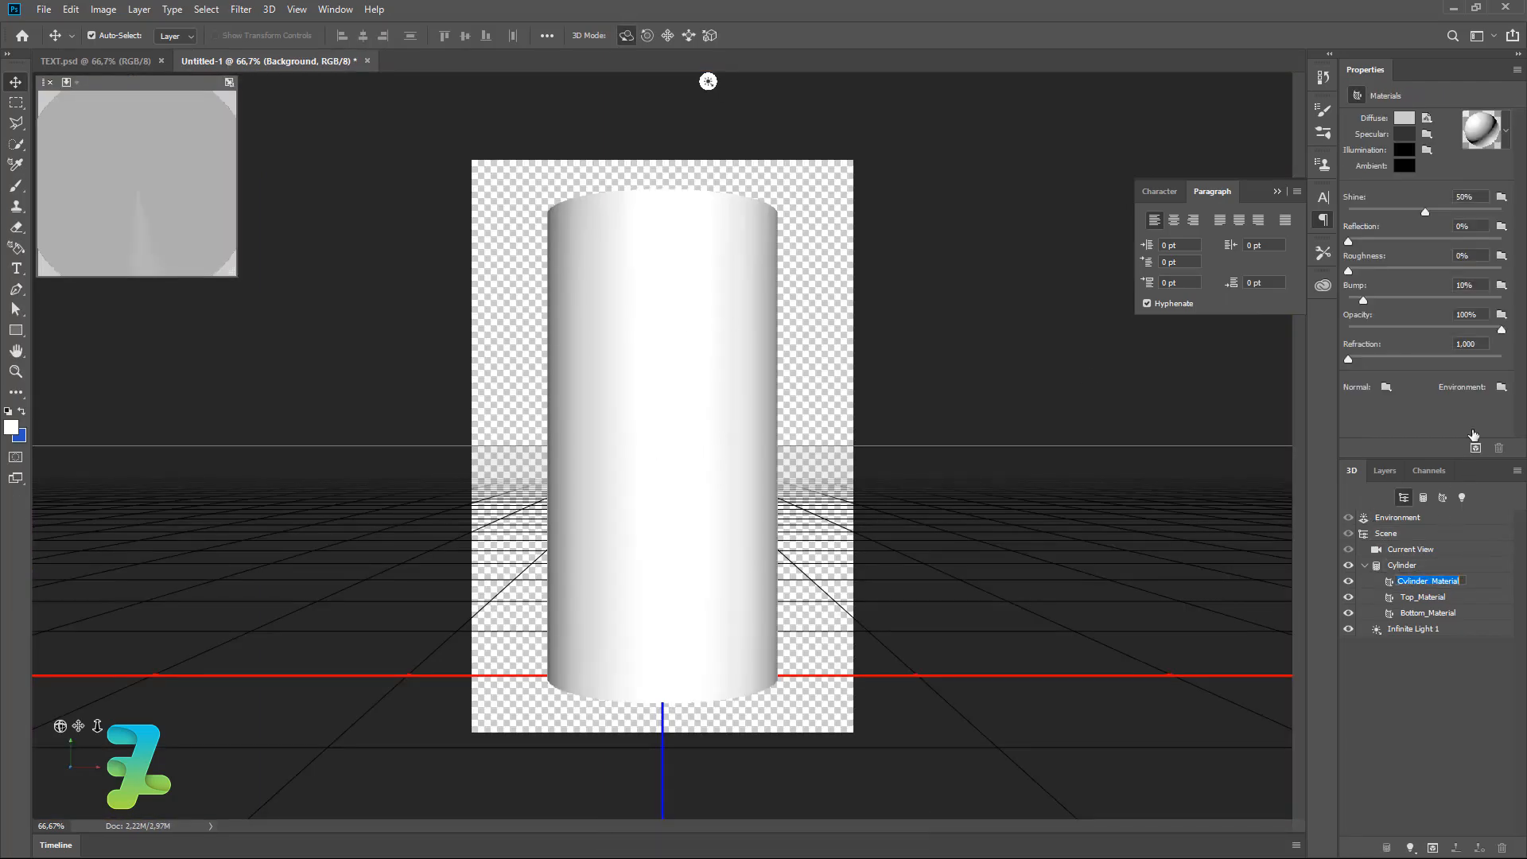
click(1501, 314)
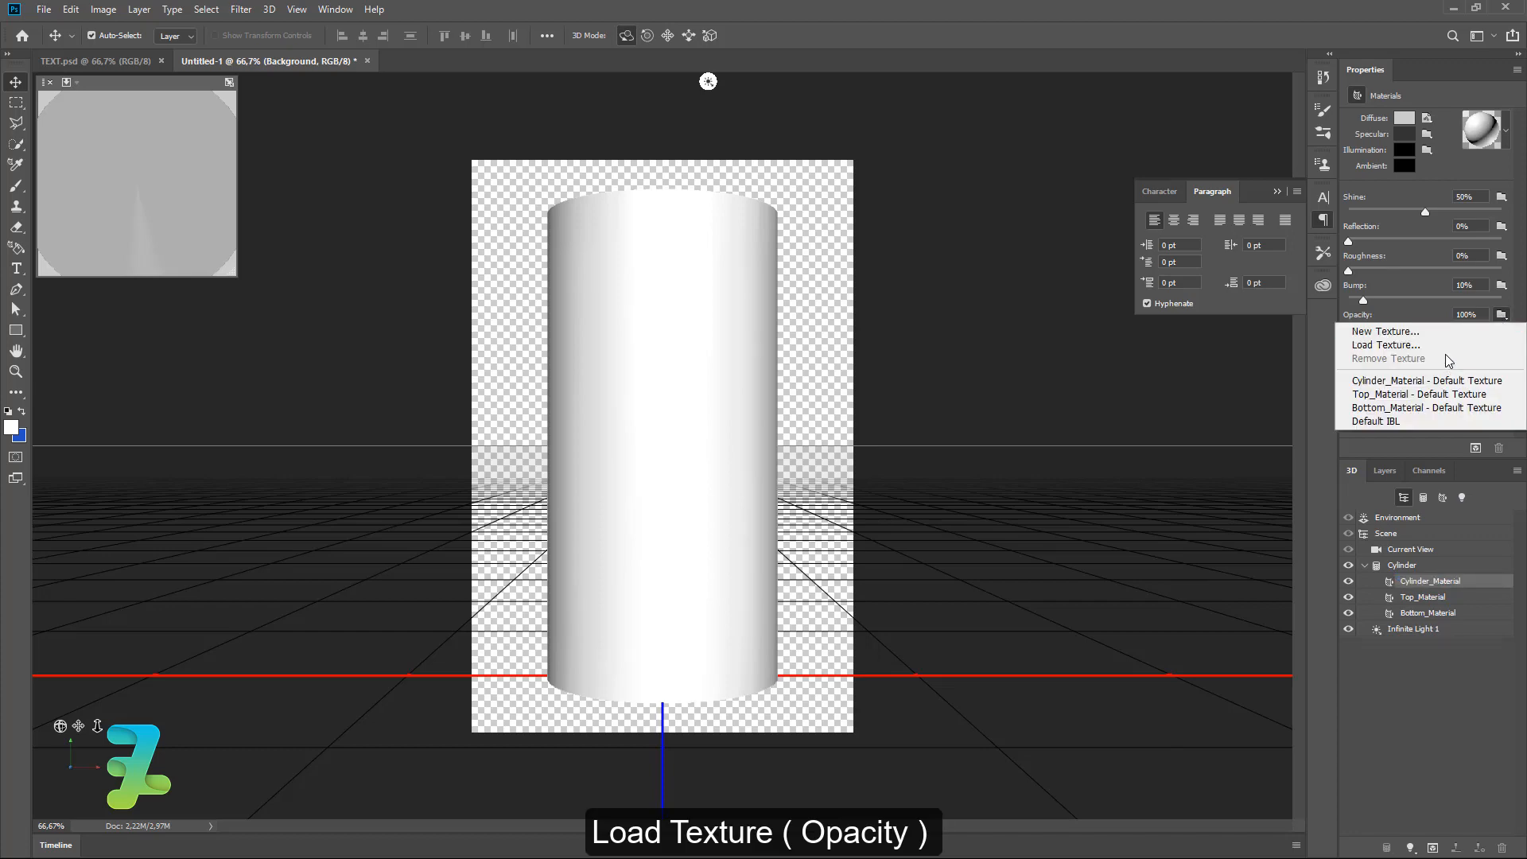
click(1392, 344)
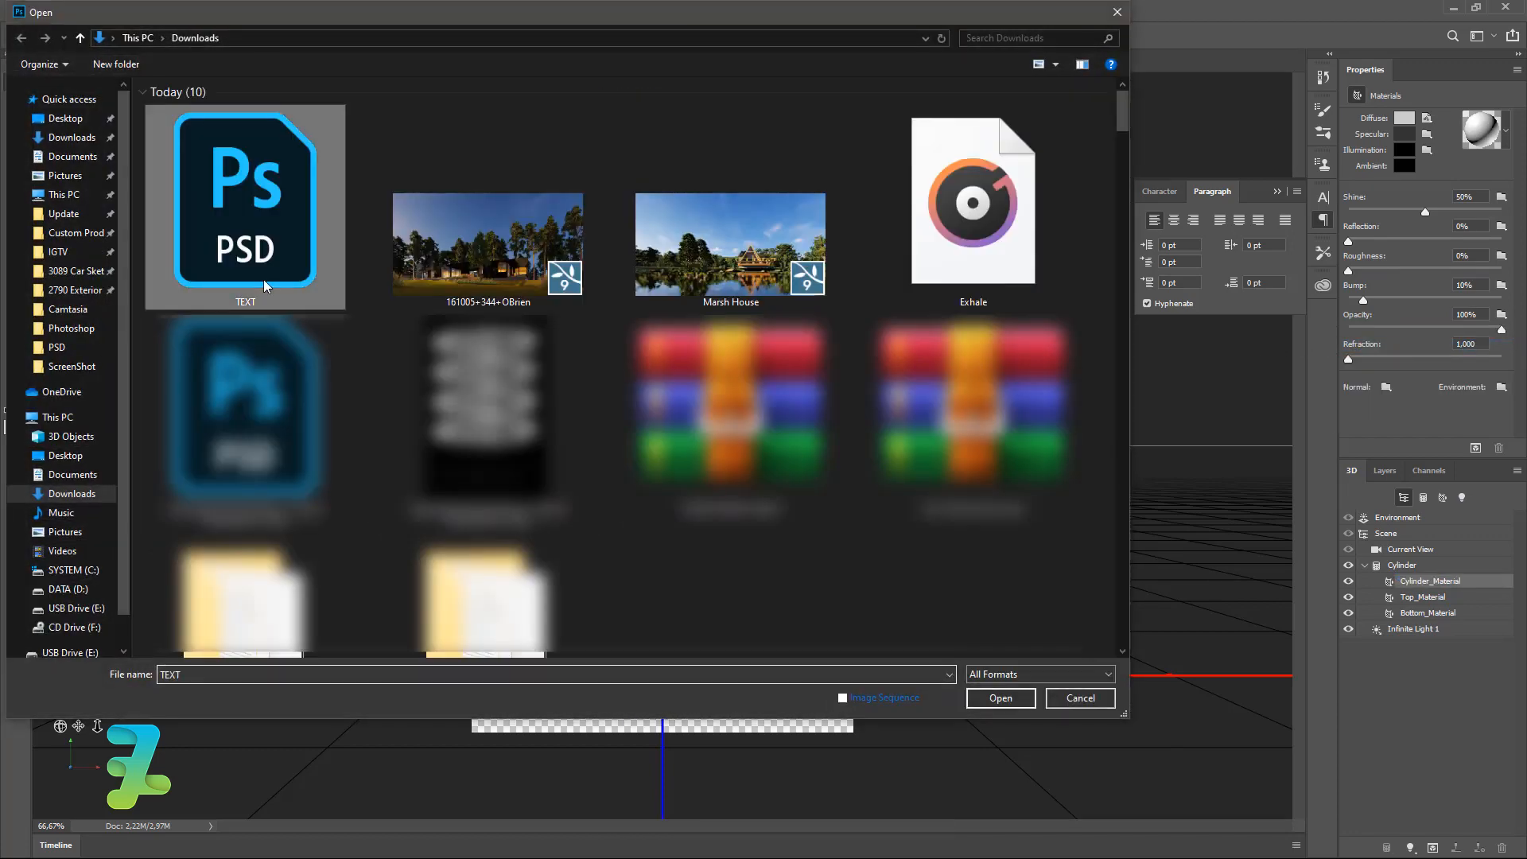
double_click(266, 286)
- Adjust Cylinder_Material to 22% shine and 62% bump, with reflection and roughness at 0% and refraction at 1,000
drag(1424, 212, 1434, 211)
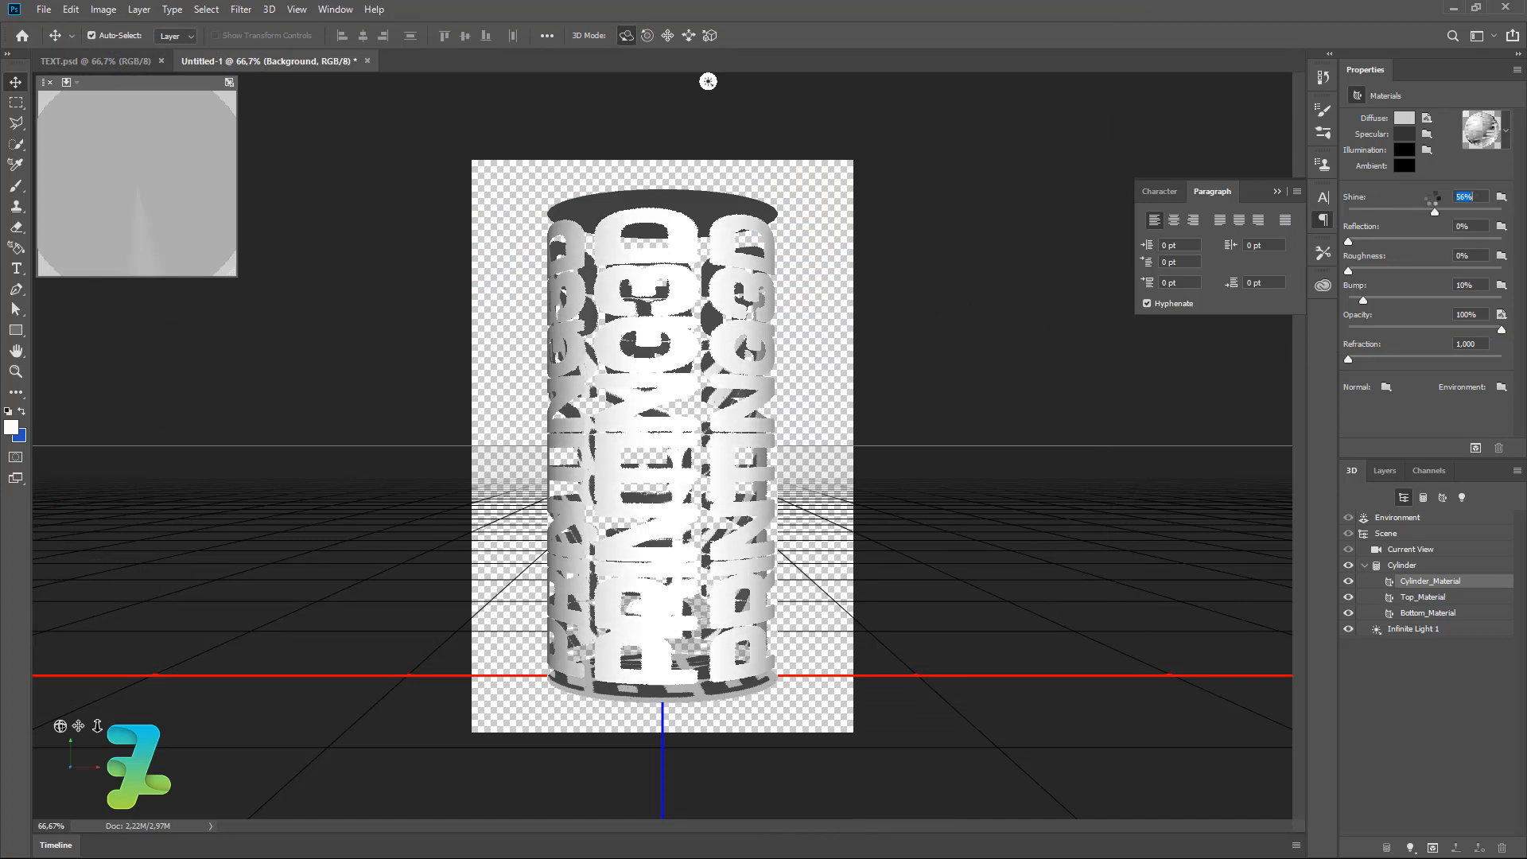
click(1350, 240)
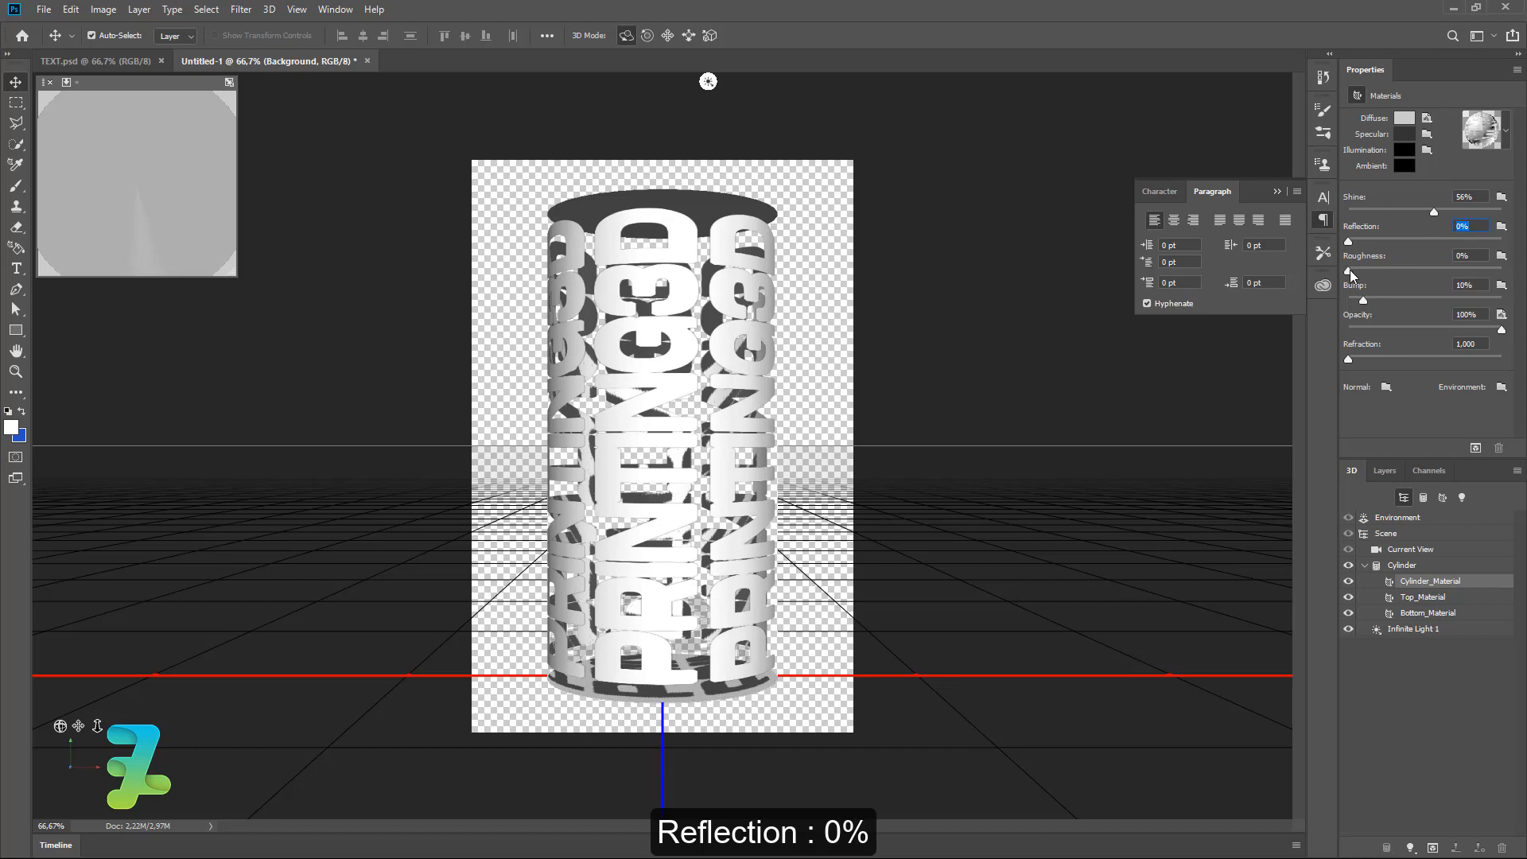
drag(1349, 271, 1399, 271)
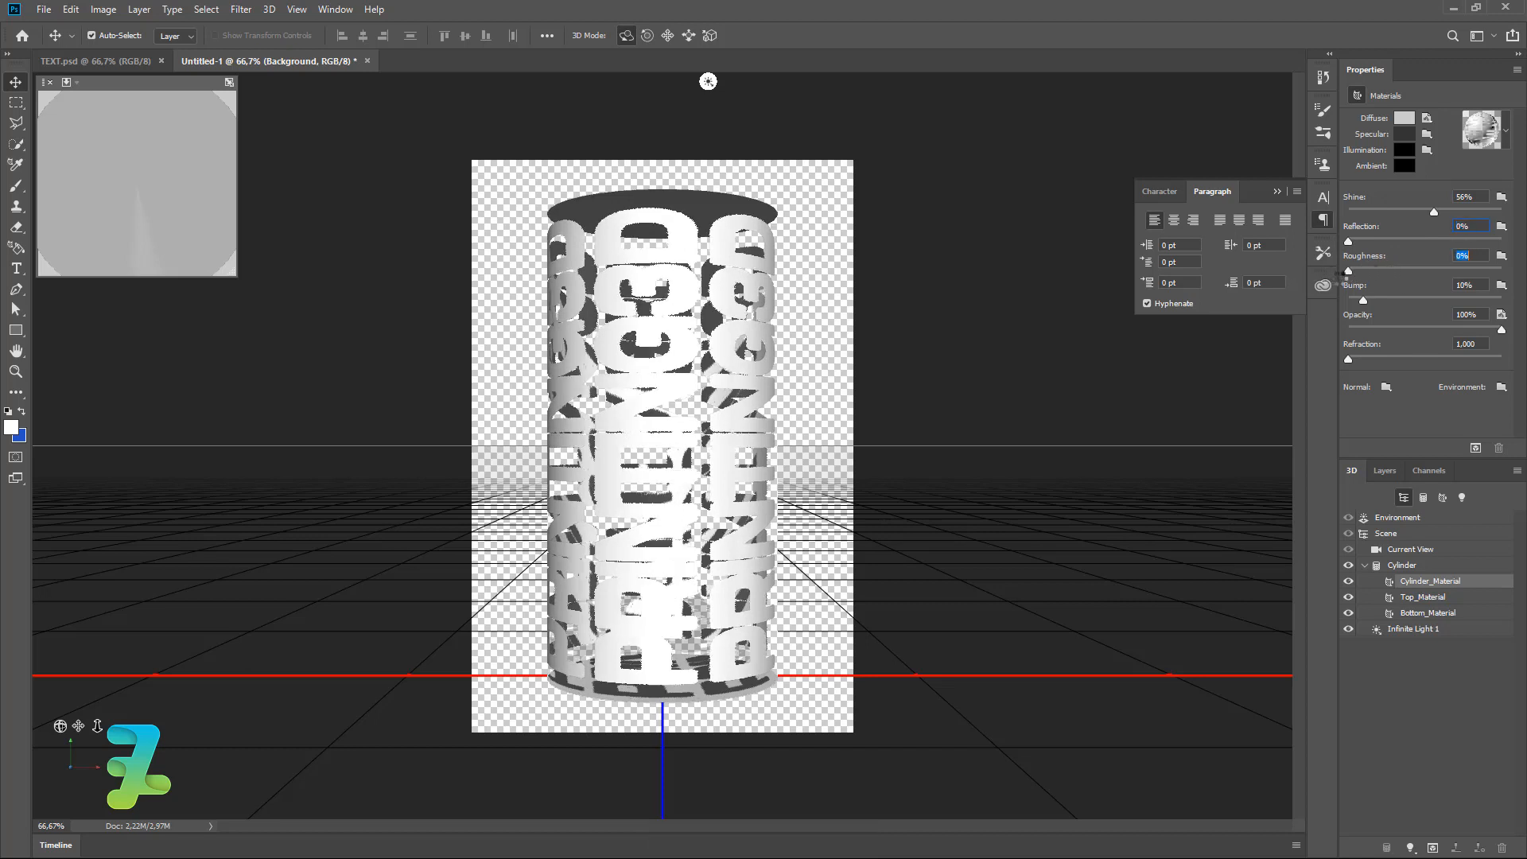
drag(1363, 300, 1338, 301)
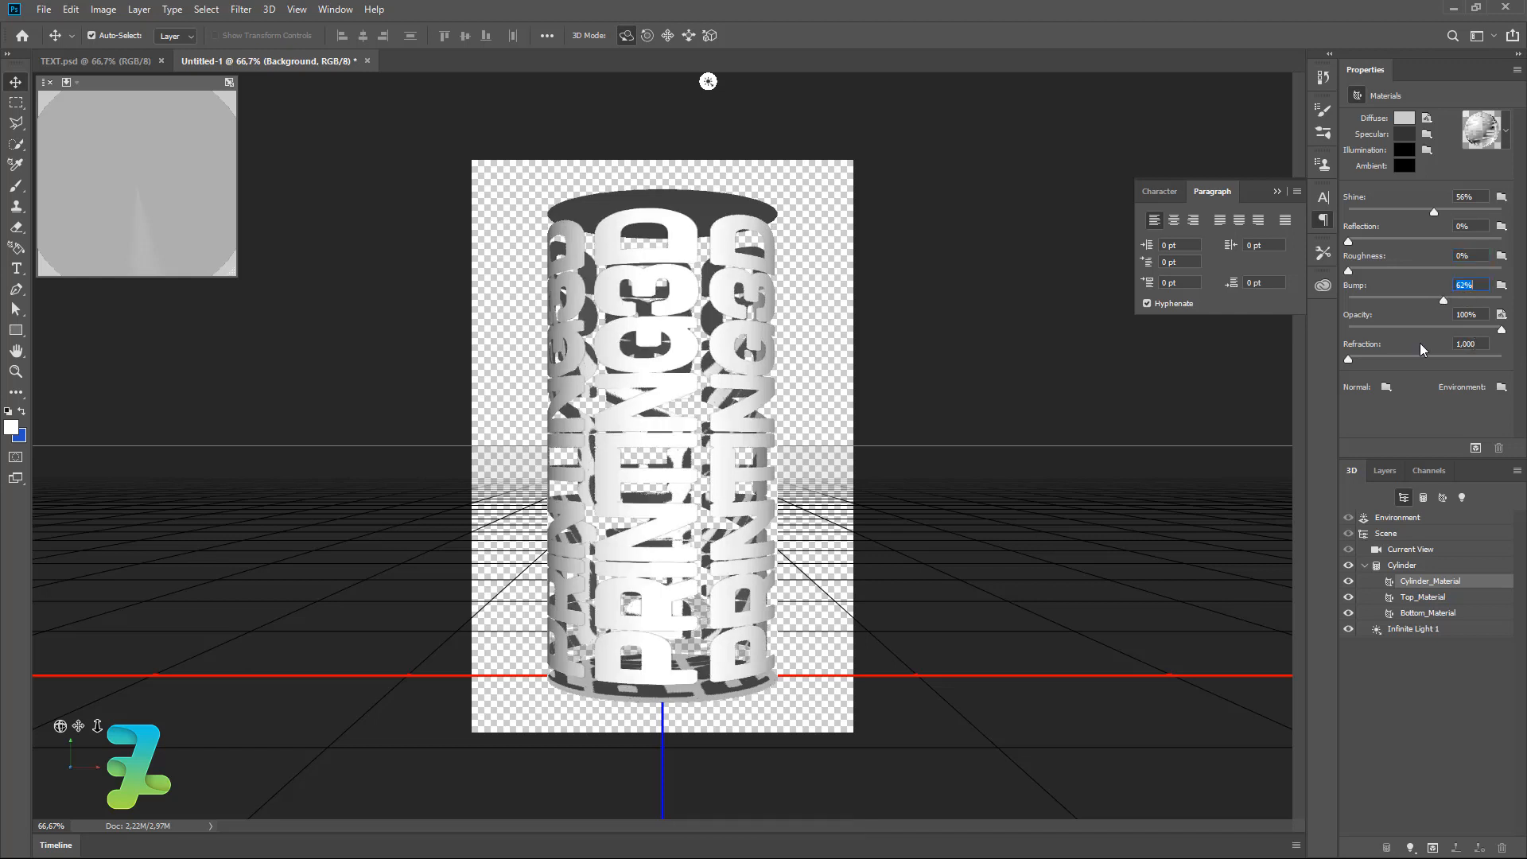
click(1350, 360)
drag(1435, 213, 1382, 212)
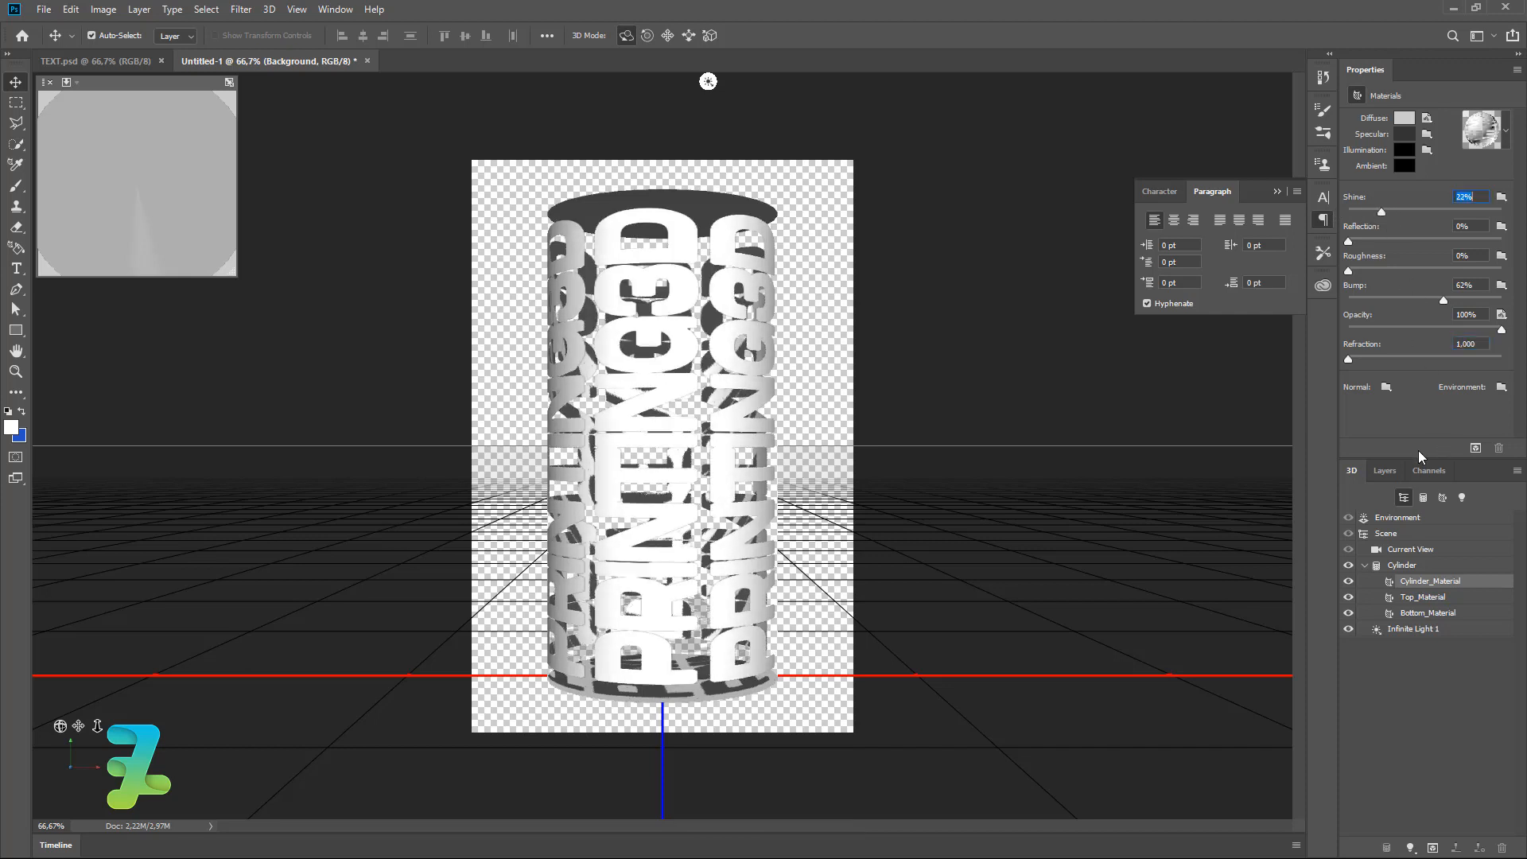
- Set the opacity of both Top_Material and Bottom_Material to 0%
click(1413, 598)
drag(1502, 333, 1289, 331)
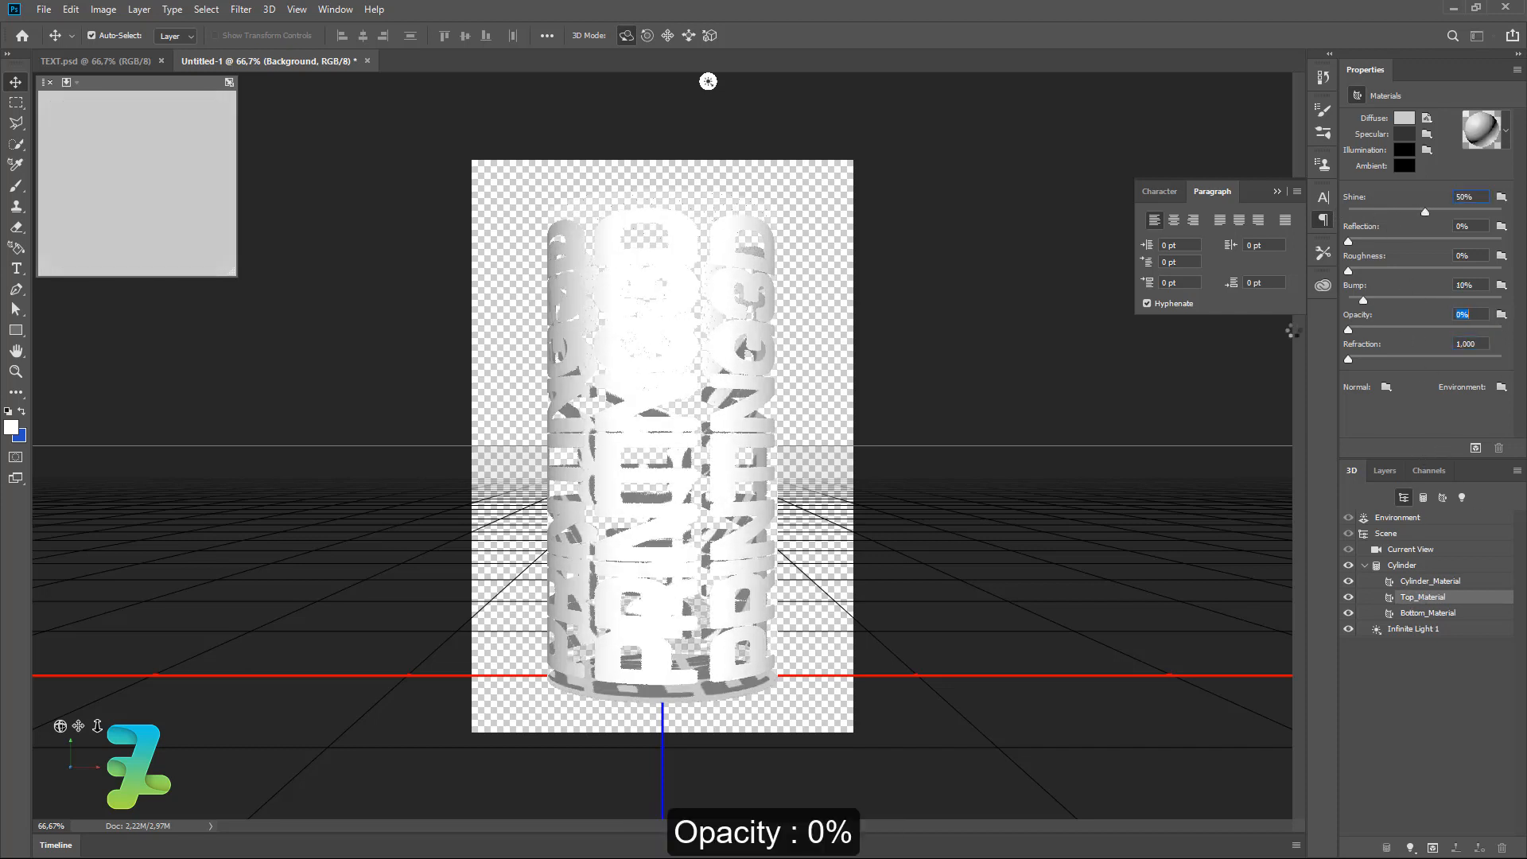
click(1432, 612)
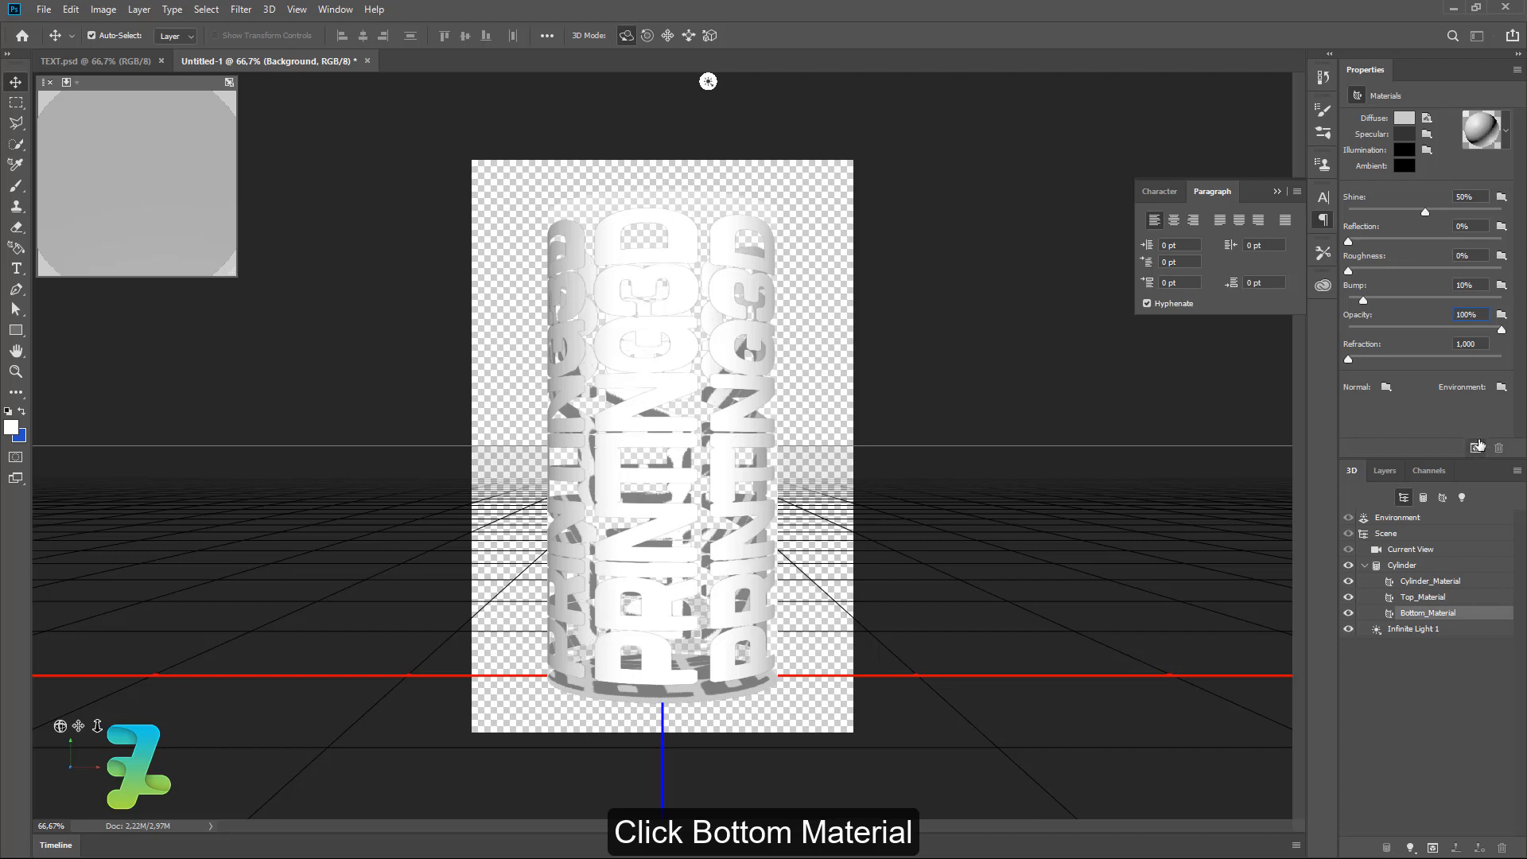
drag(1502, 329, 1206, 336)
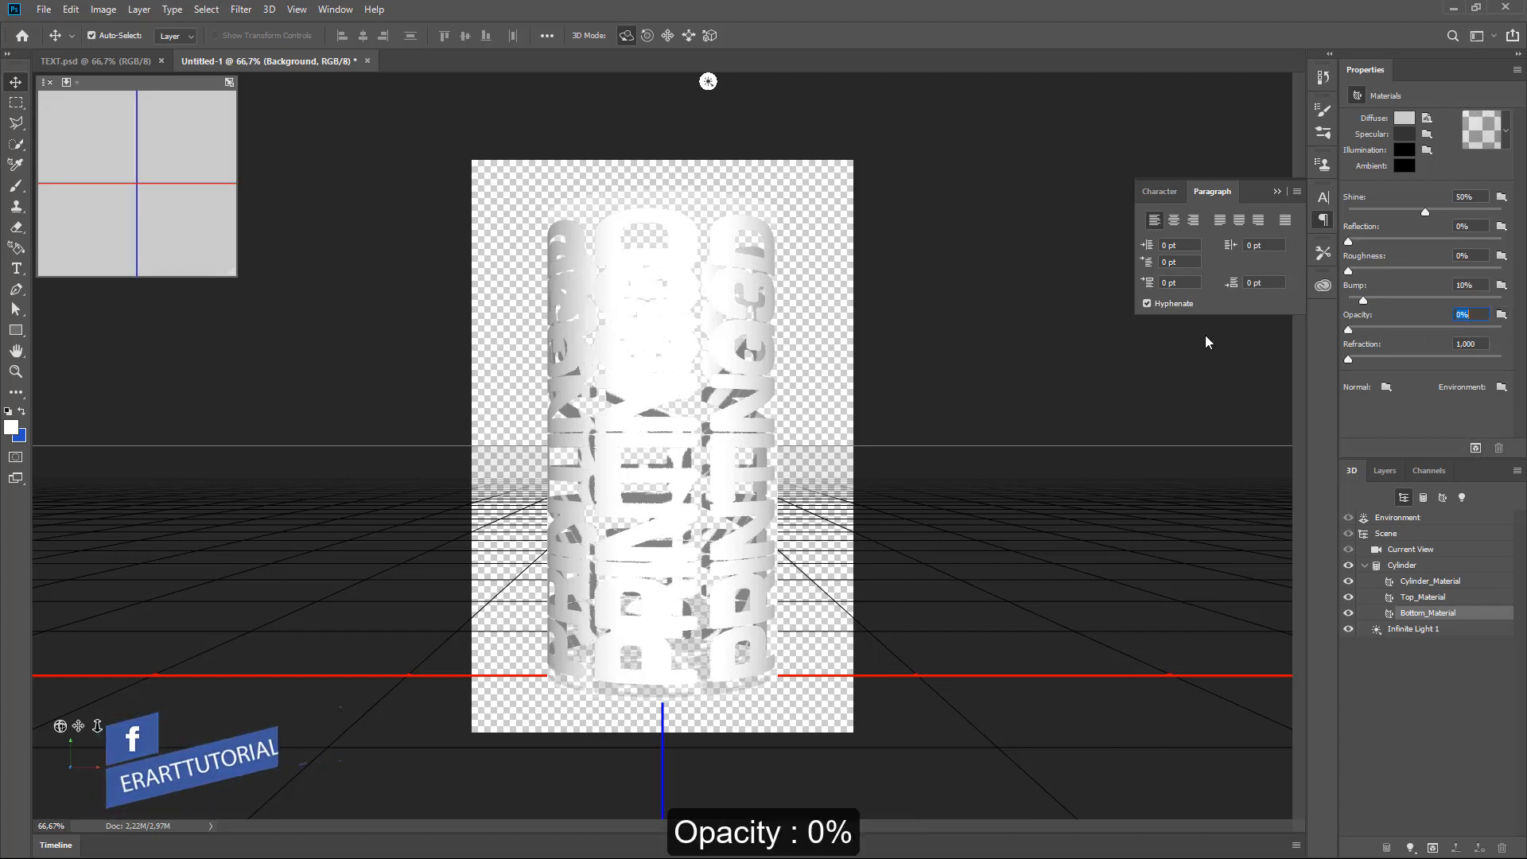
- Tilt the cylinder mesh backward about its horizontal axis so its lower end comes toward the viewer
click(679, 458)
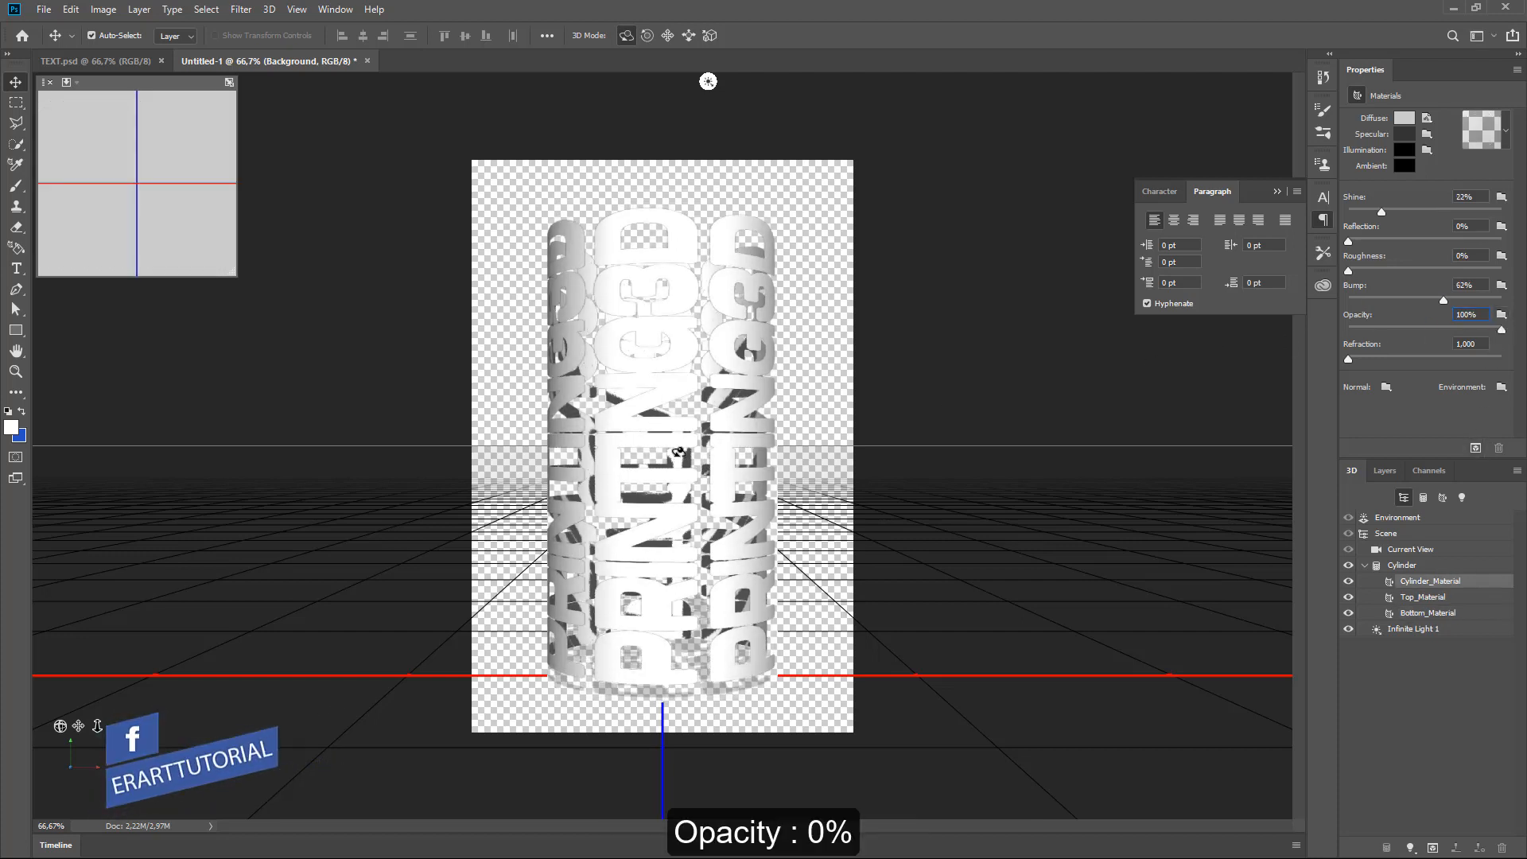
click(681, 422)
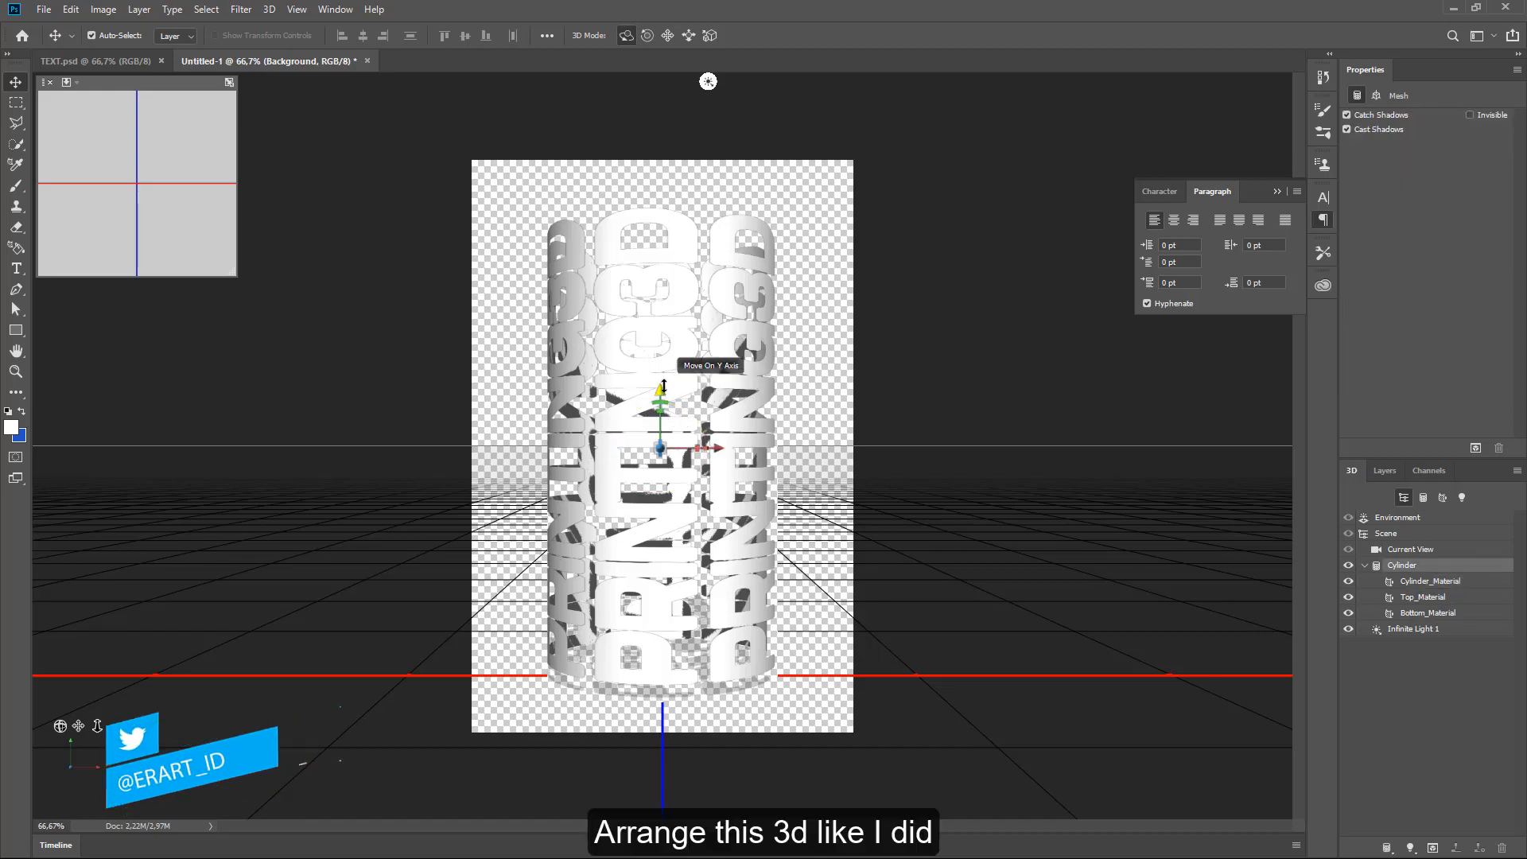
drag(654, 394, 654, 245)
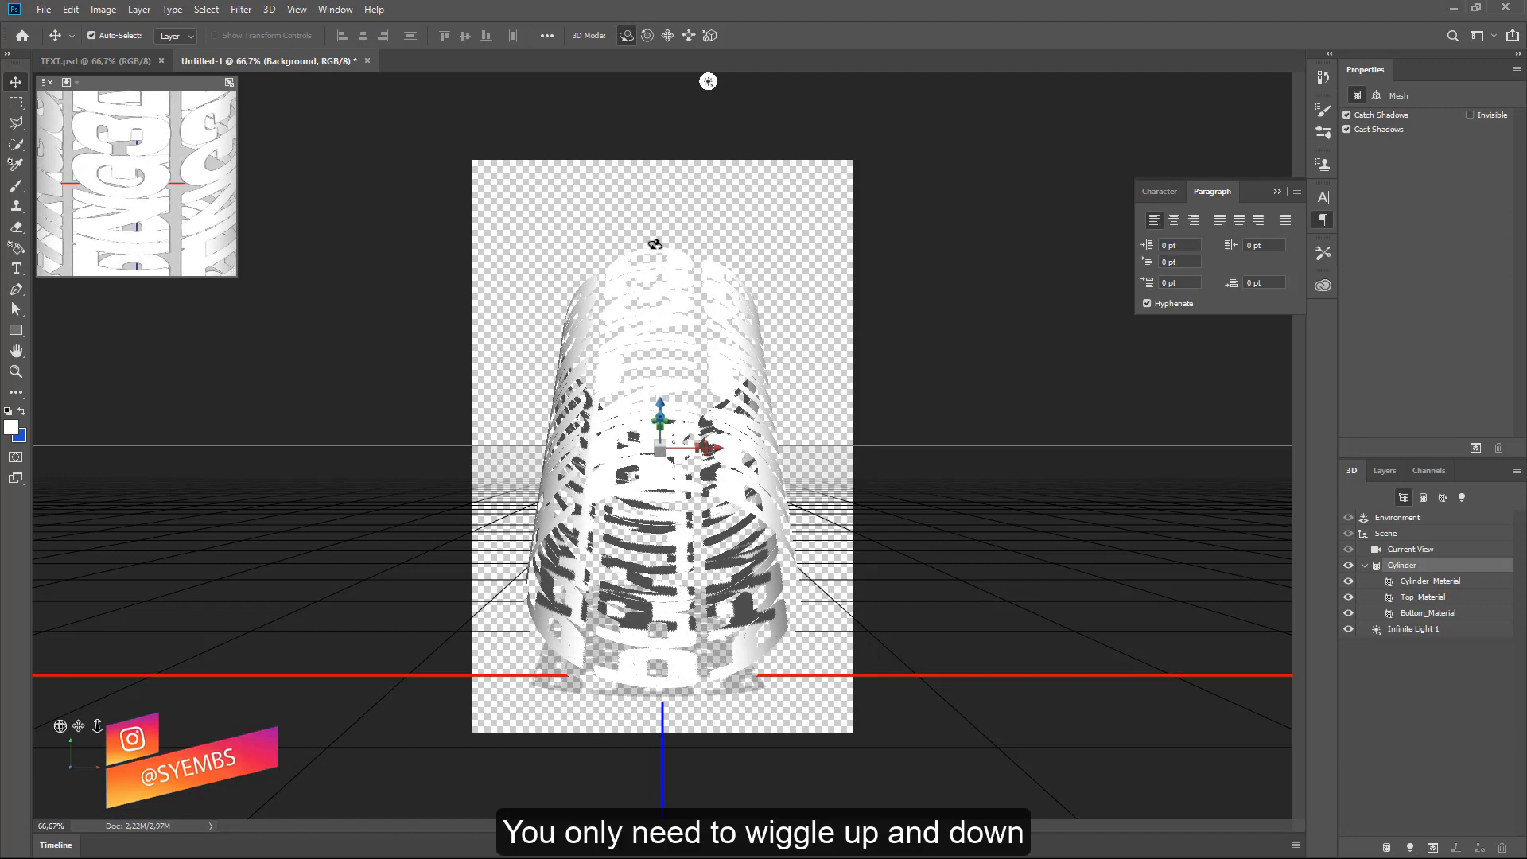
drag(654, 244, 654, 228)
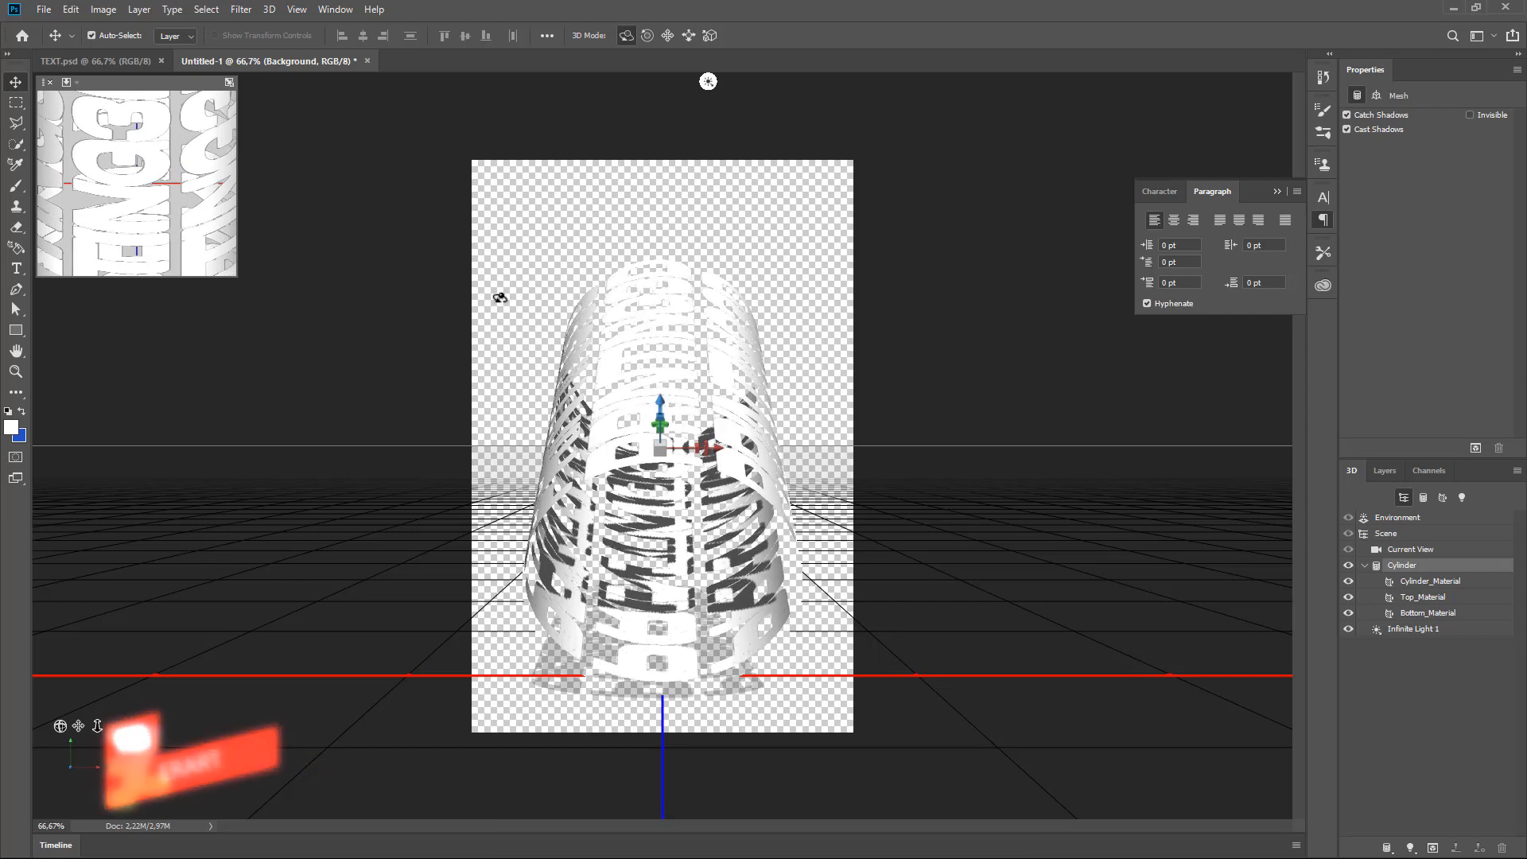
- Create another new 720 x 1080 pixel document at 300 pixels/inch, RGB Color, with white background contents
click(34, 12)
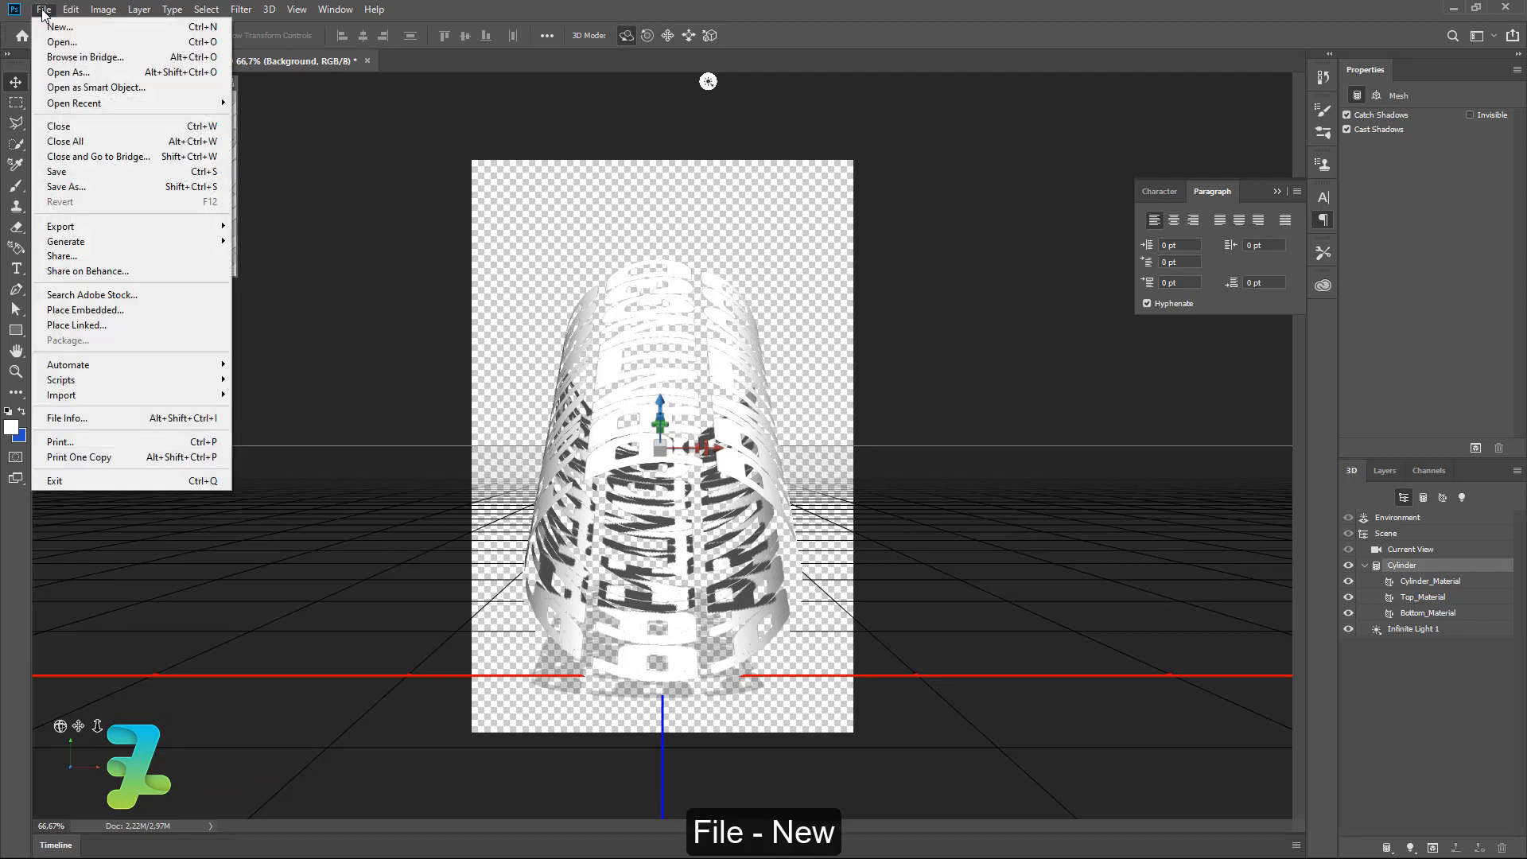
click(48, 23)
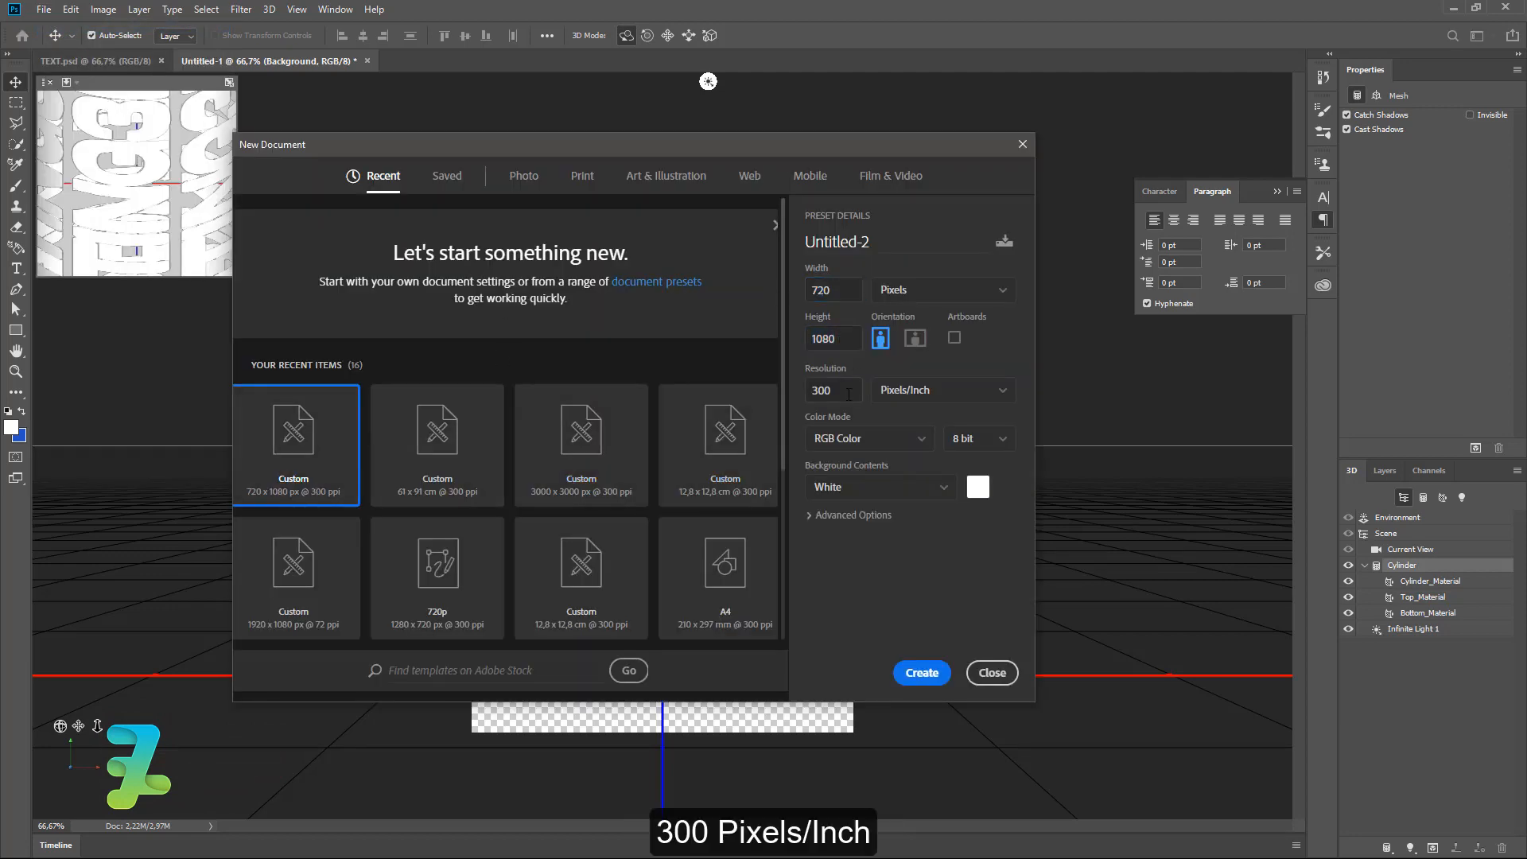
click(923, 673)
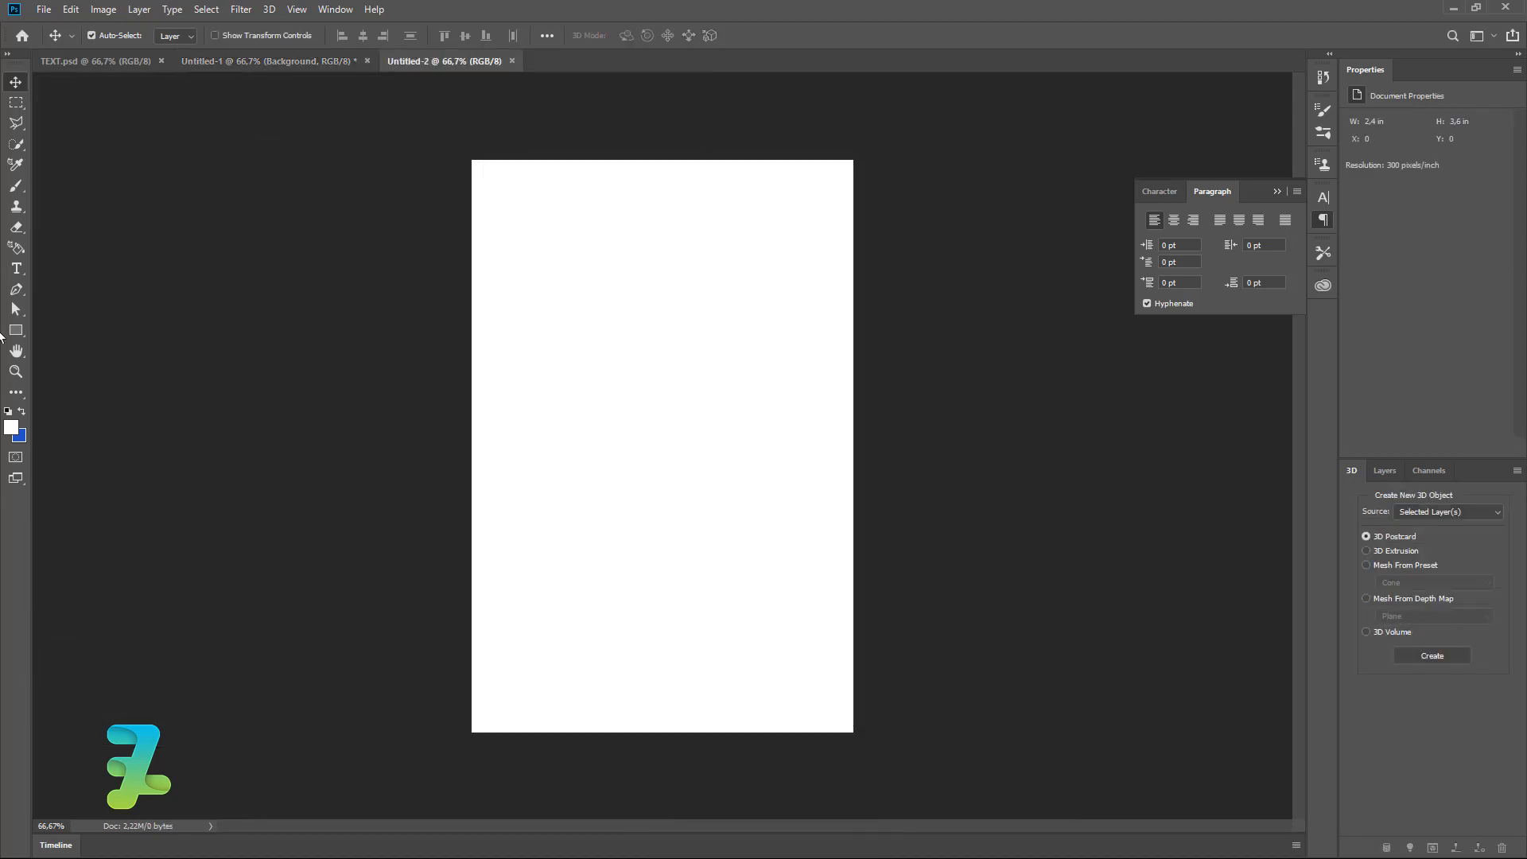
- Set the foreground colour to #000000
click(19, 426)
text(000000)
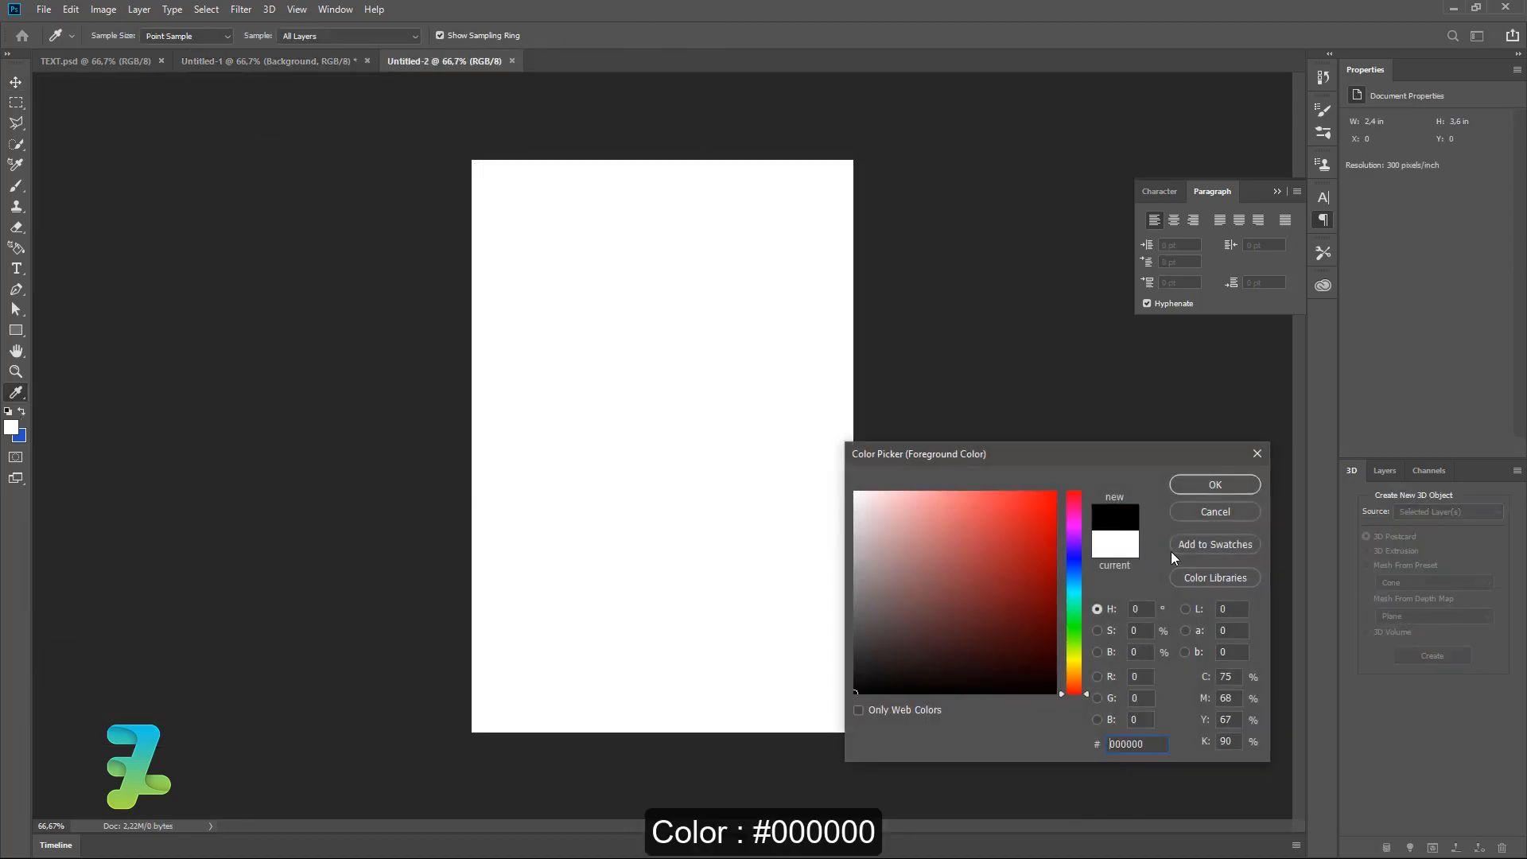
click(1207, 493)
- Switch to the Essentials (Default) workspace and fill the Background with the black foreground colour using the Paint Bucket
click(342, 8)
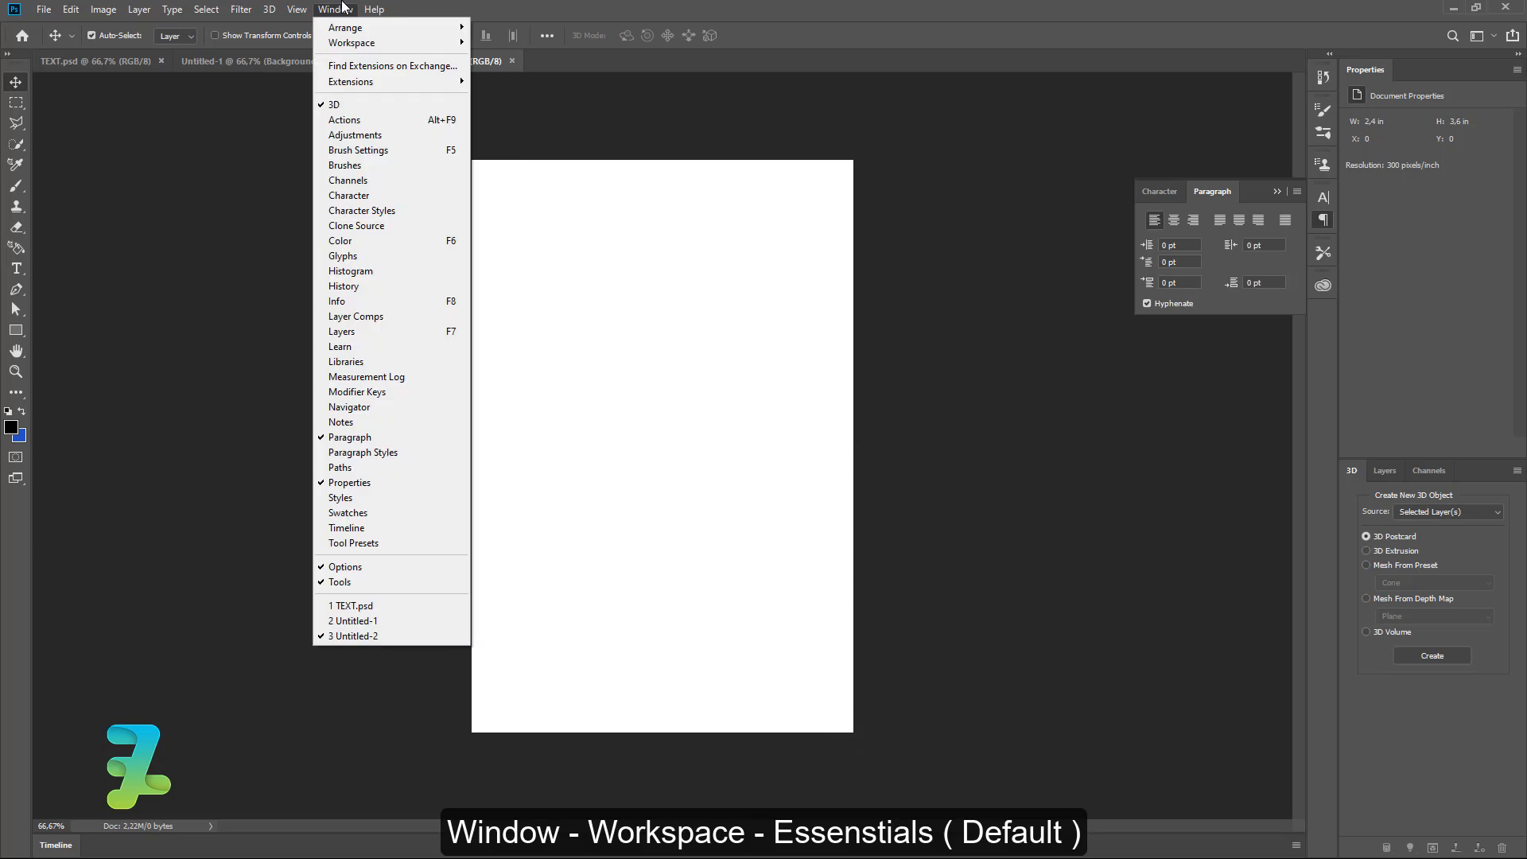
mouse_move(366, 43)
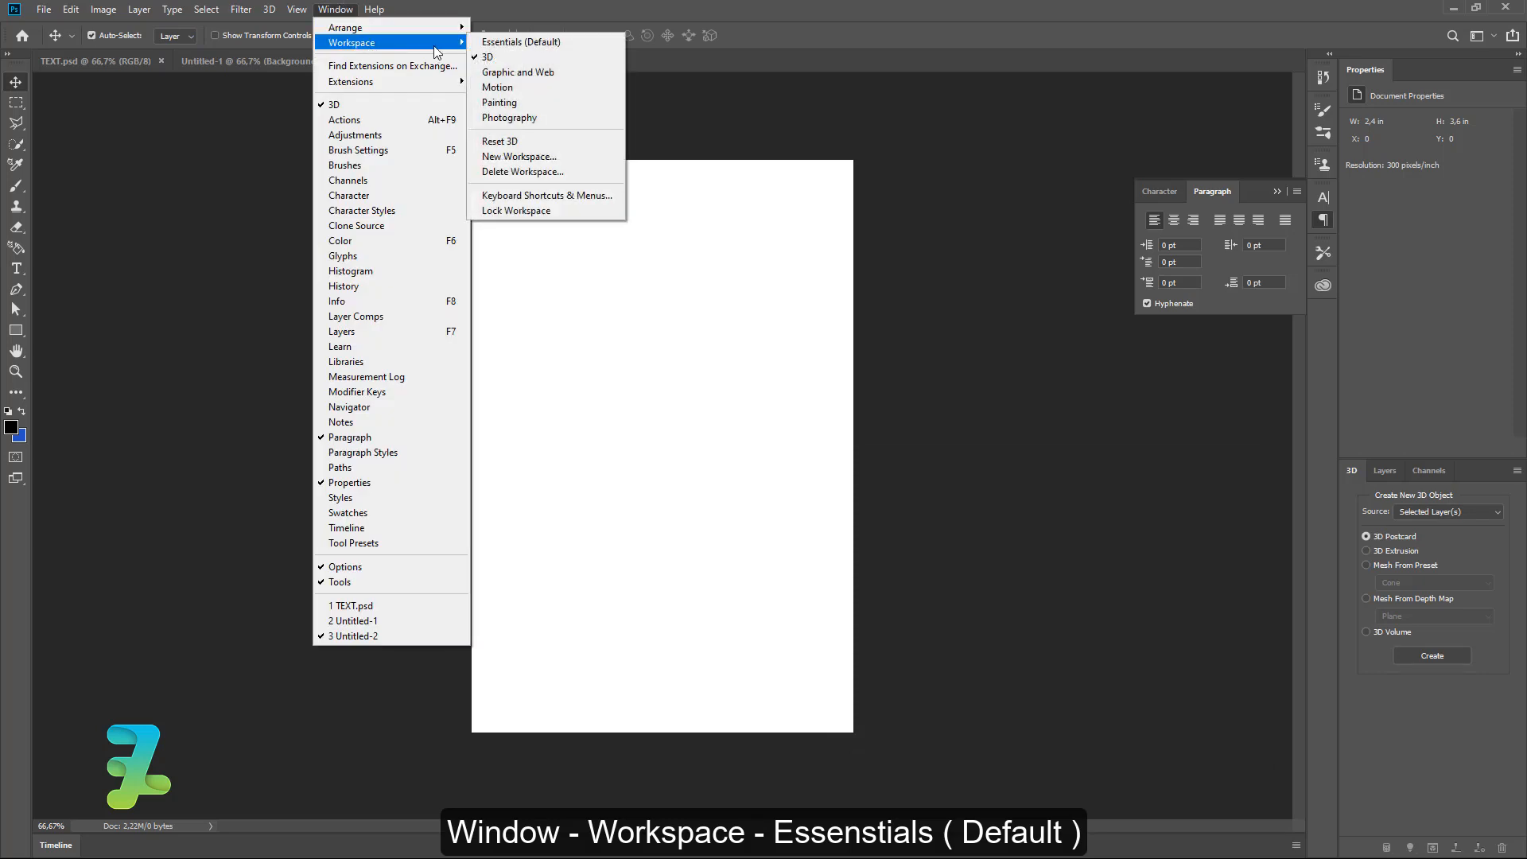
click(524, 43)
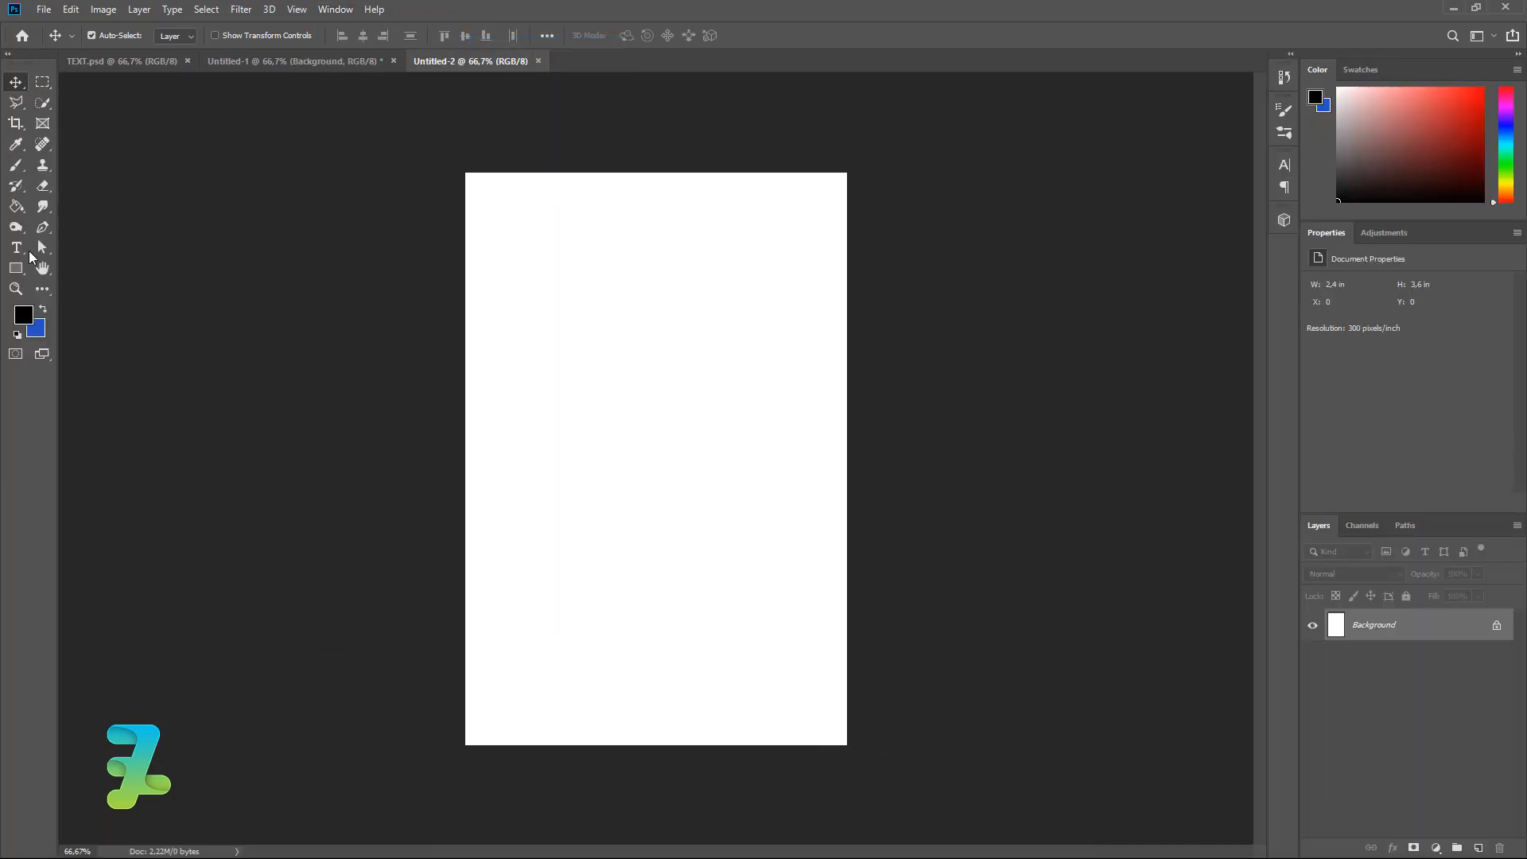
click(16, 206)
click(657, 318)
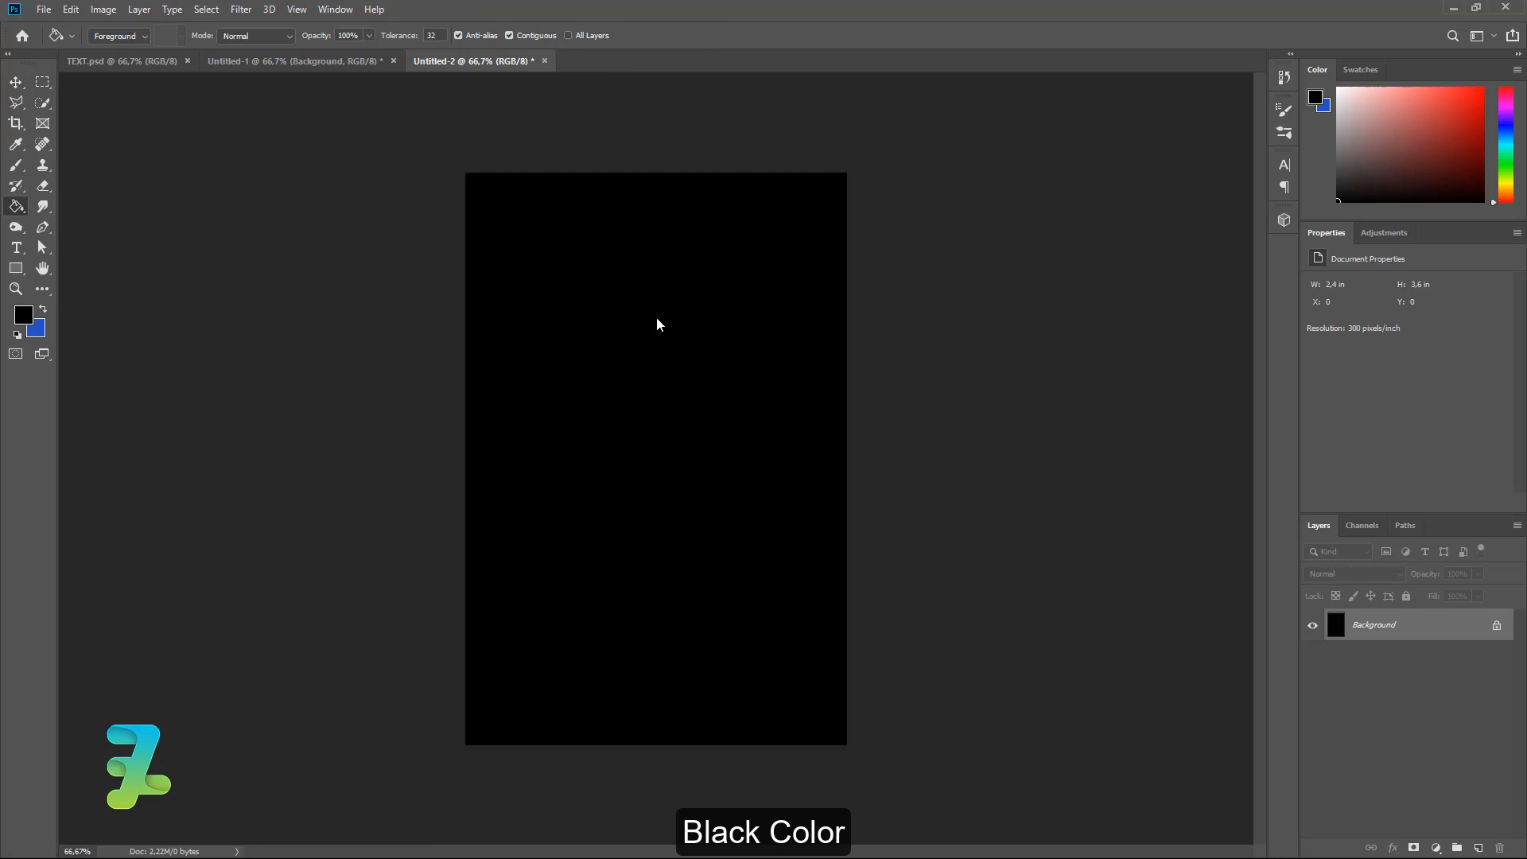
- Set the Type tool's text colour to #ffffff
click(16, 247)
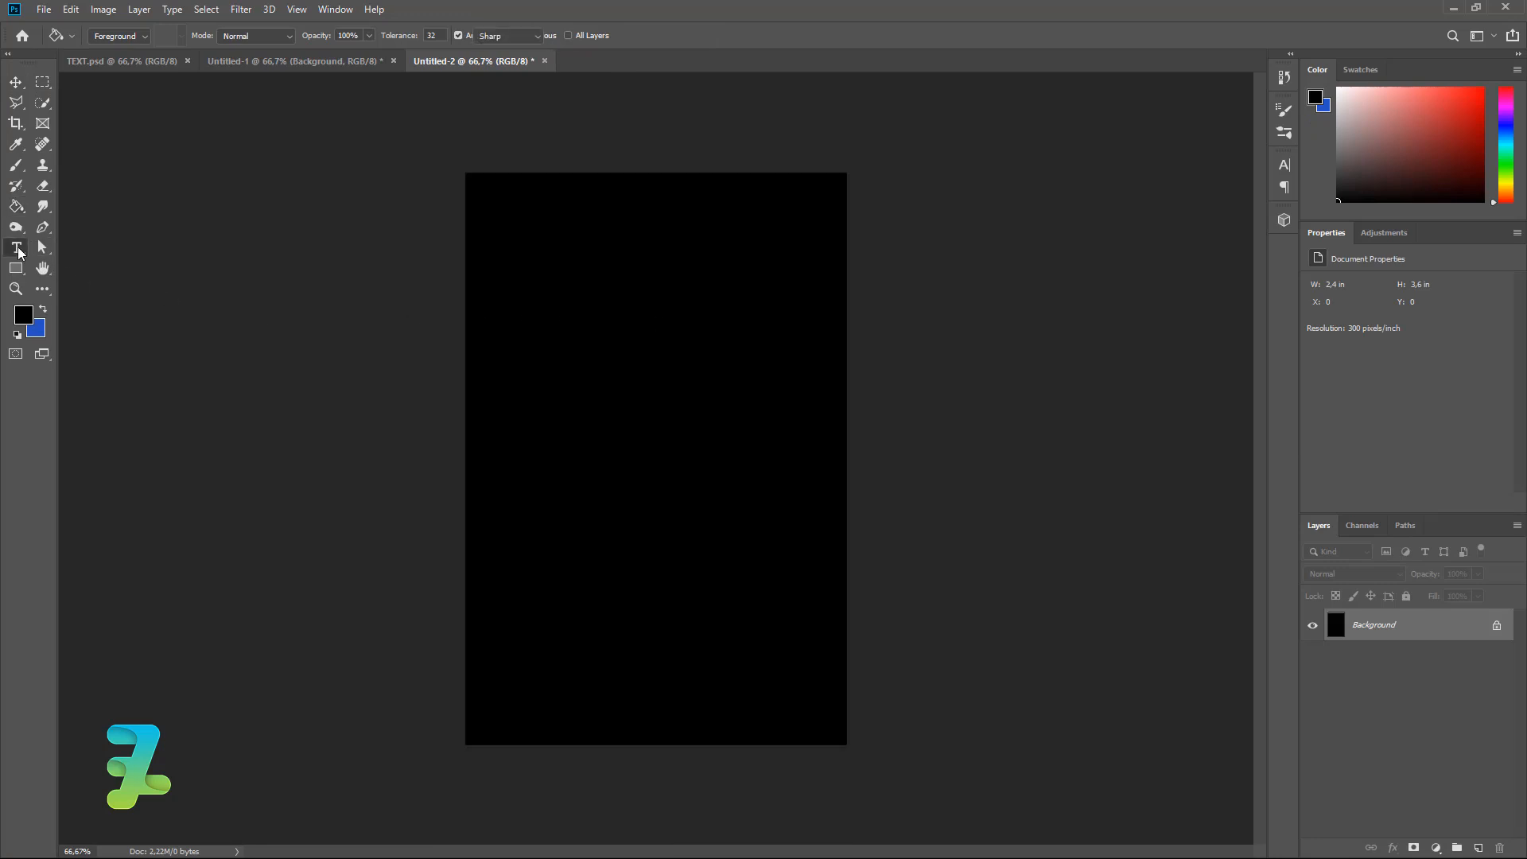
click(633, 34)
text(ffffff)
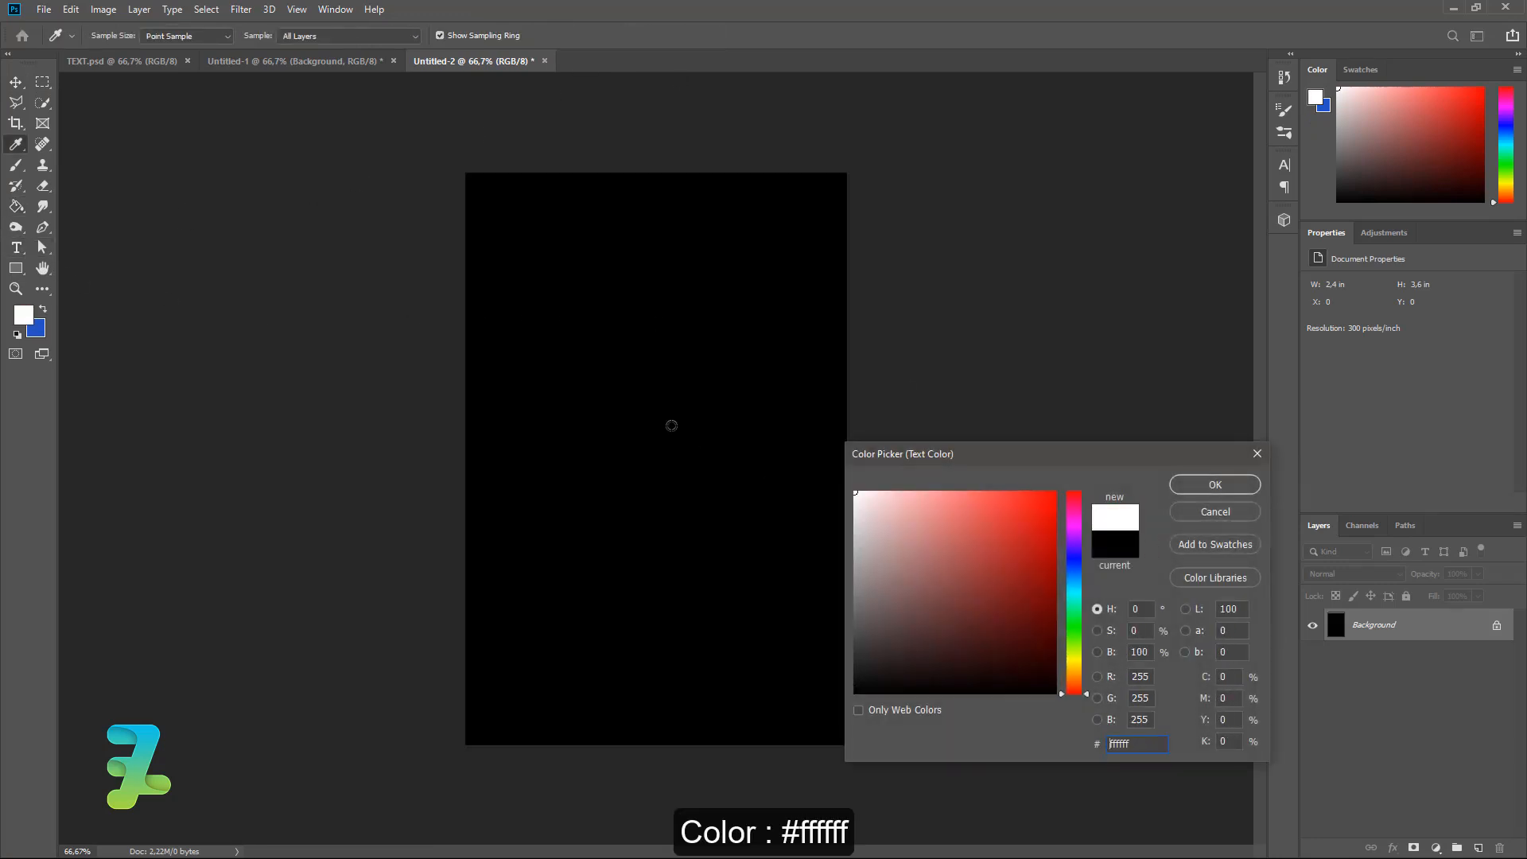
click(1199, 485)
- Add the text 2019 at 36 pt near the top of the canvas, deleting the leftover placeholder characters
click(556, 248)
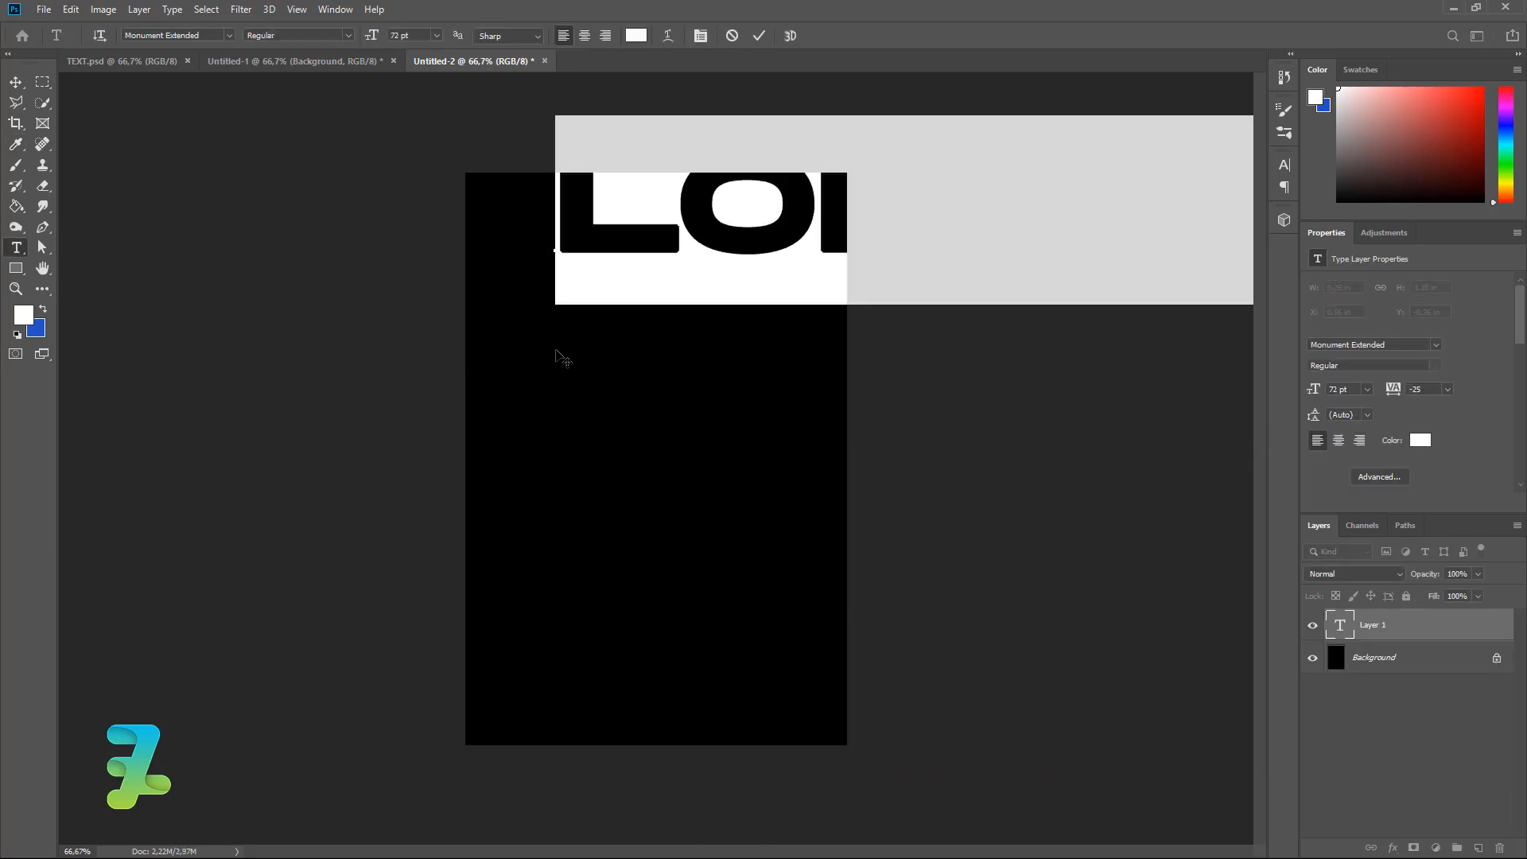
text(20)
key(ctrl+a)
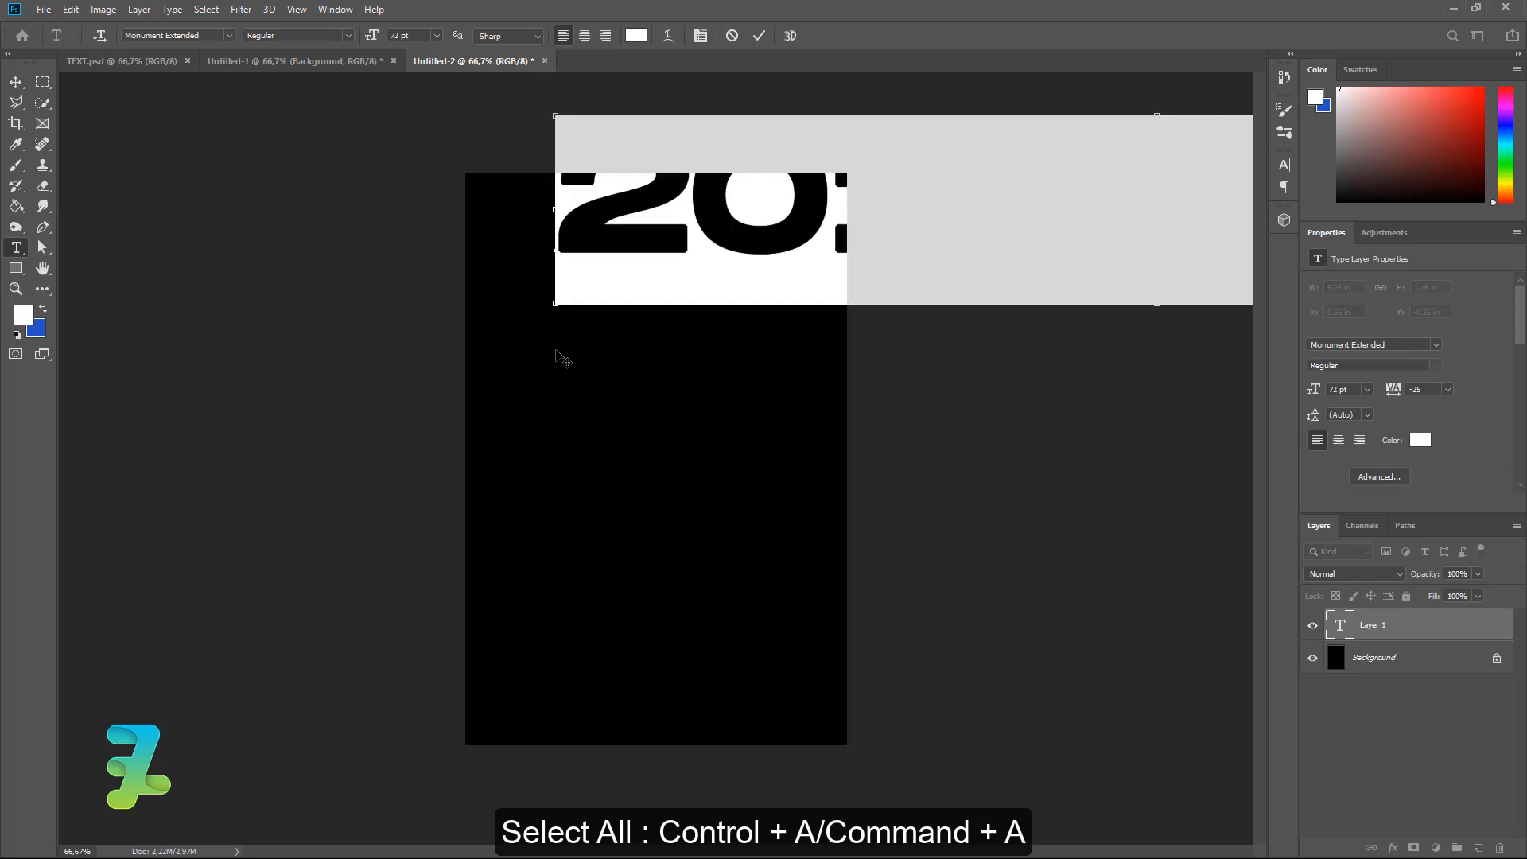
click(436, 35)
click(414, 202)
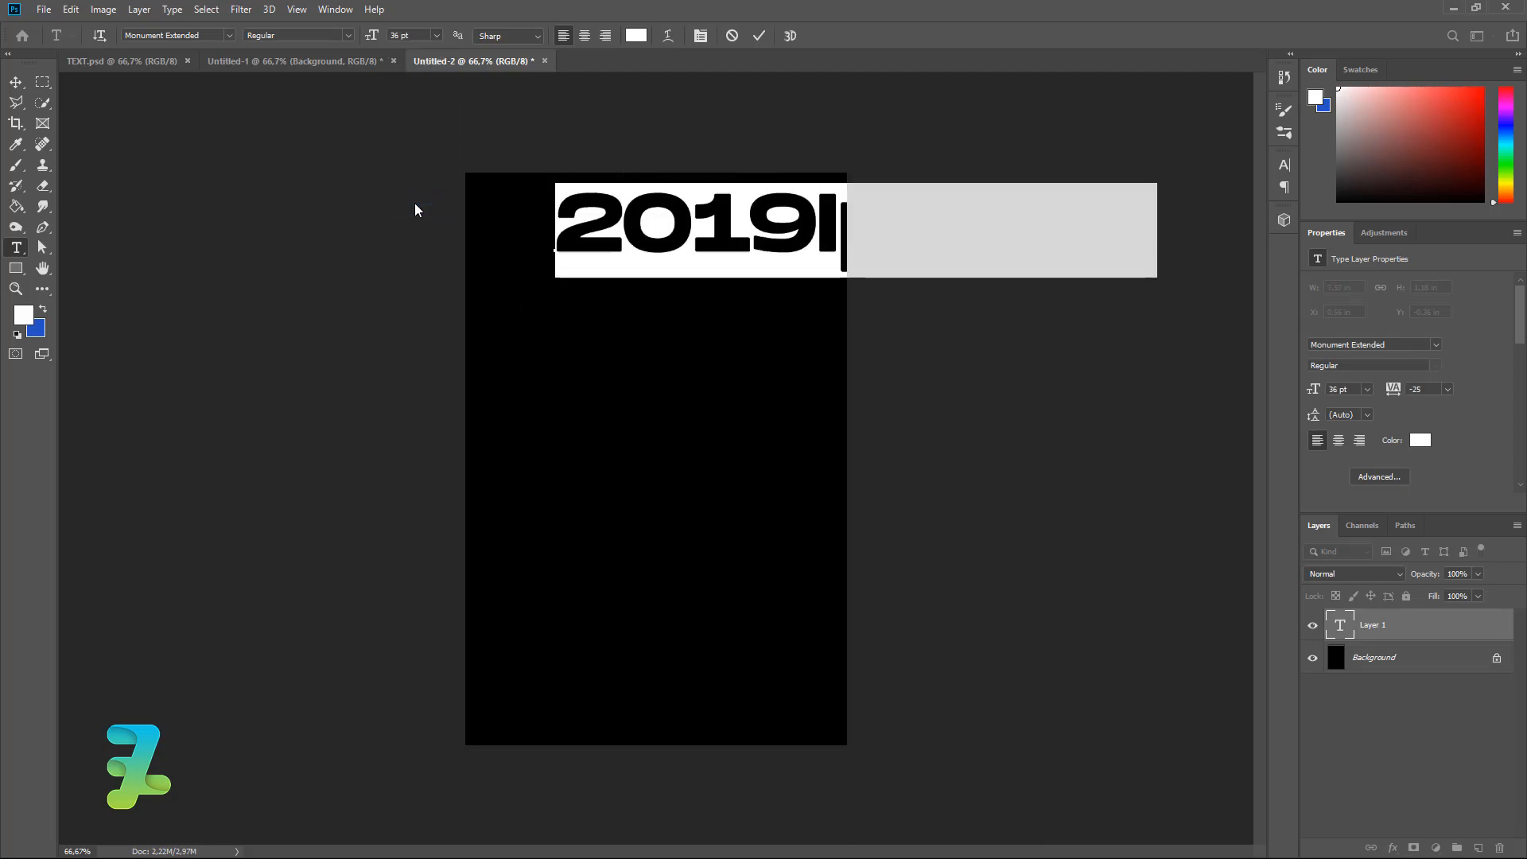
click(801, 233)
drag(807, 232, 1185, 235)
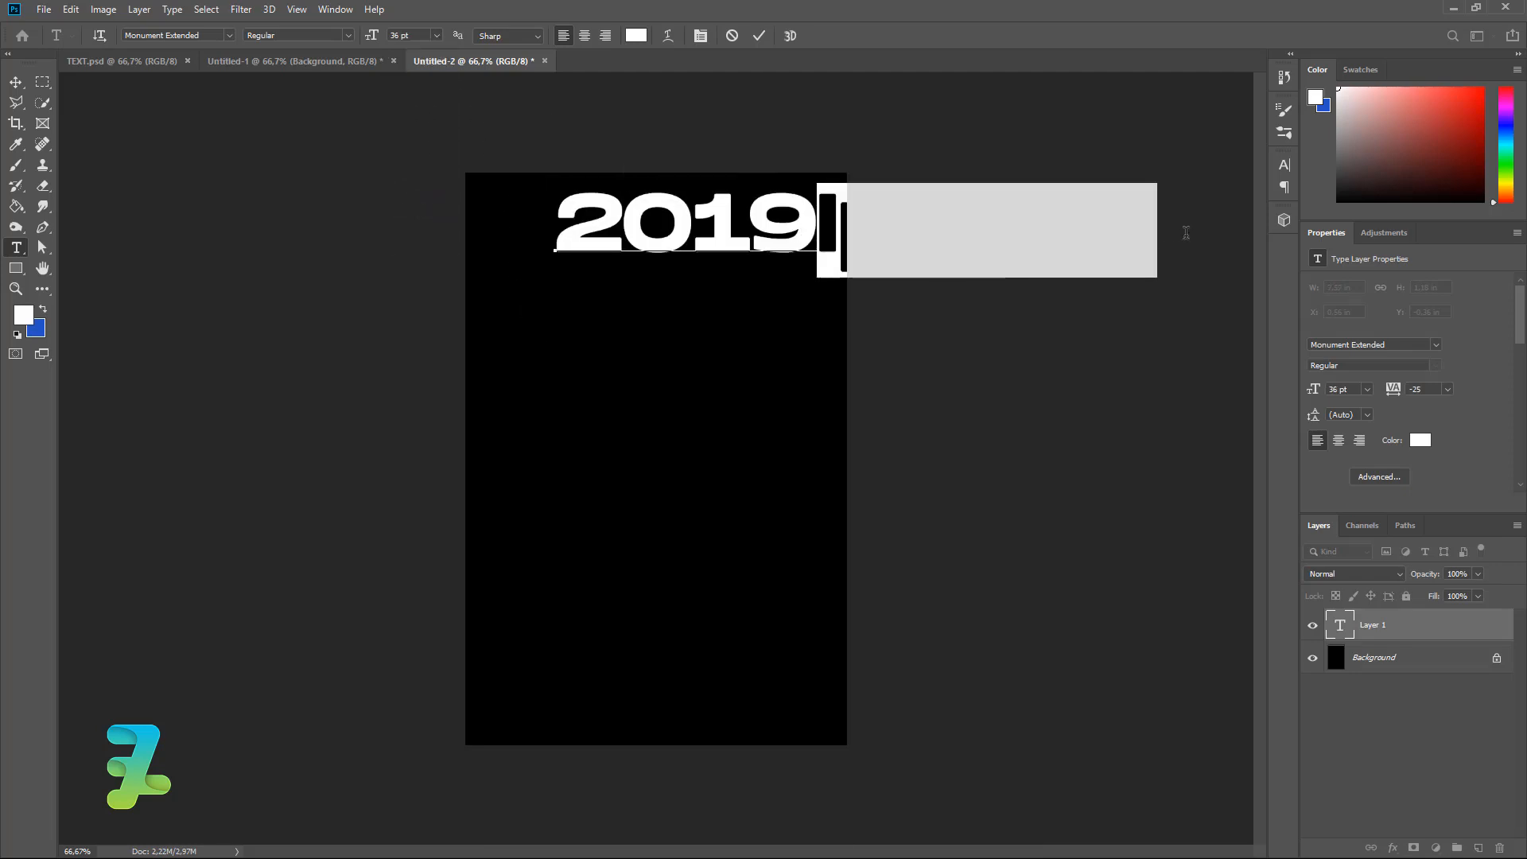
key(Delete)
click(15, 85)
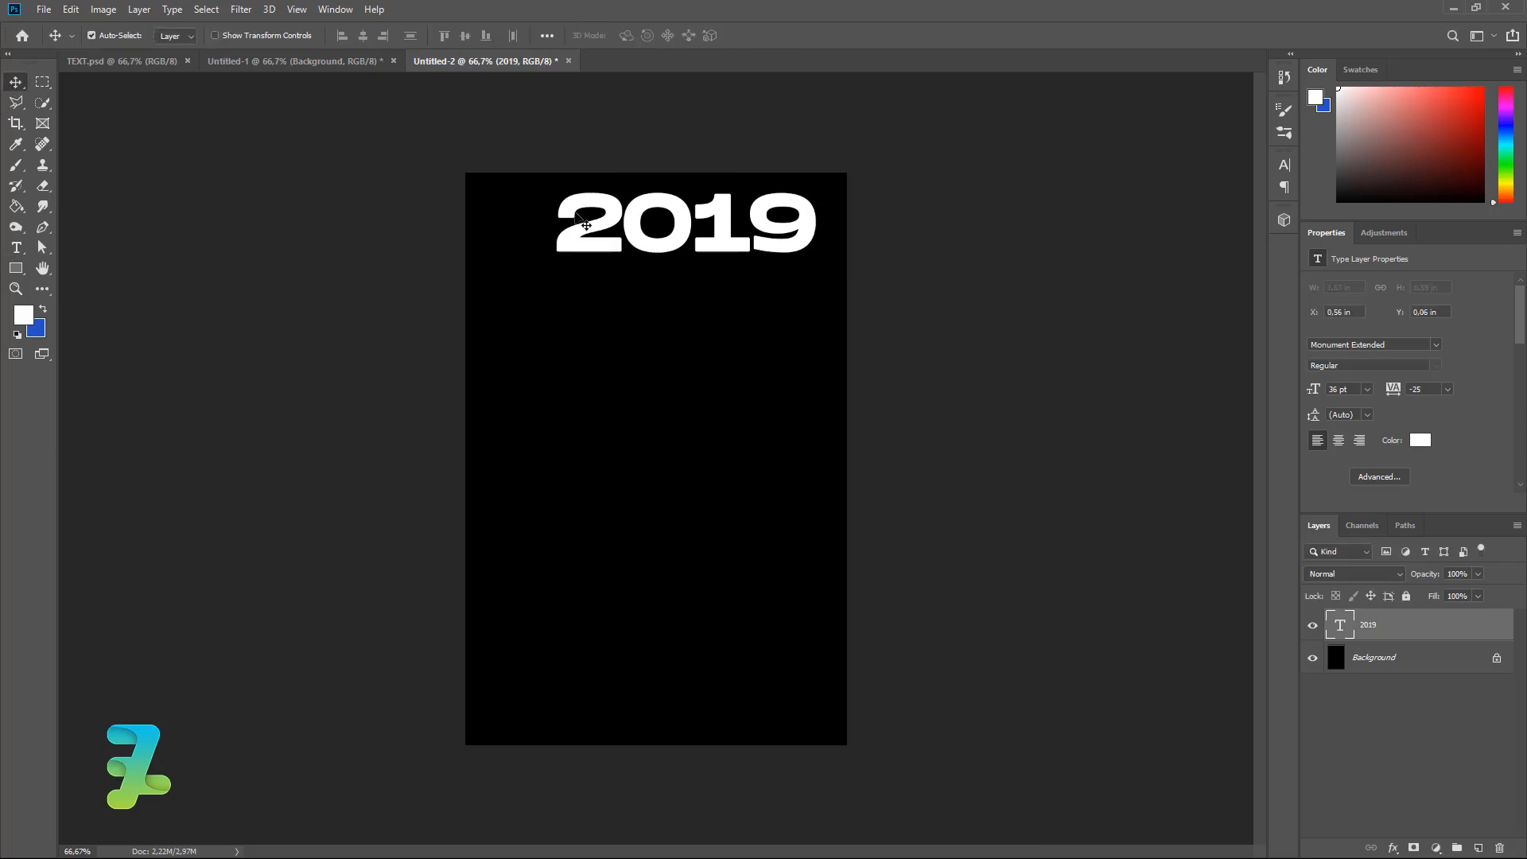
- Rotate the 2019 text to -90° with Free Transform and place it vertically along the left part of the canvas
drag(668, 221, 641, 262)
key(ctrl+t)
drag(791, 318, 570, 372)
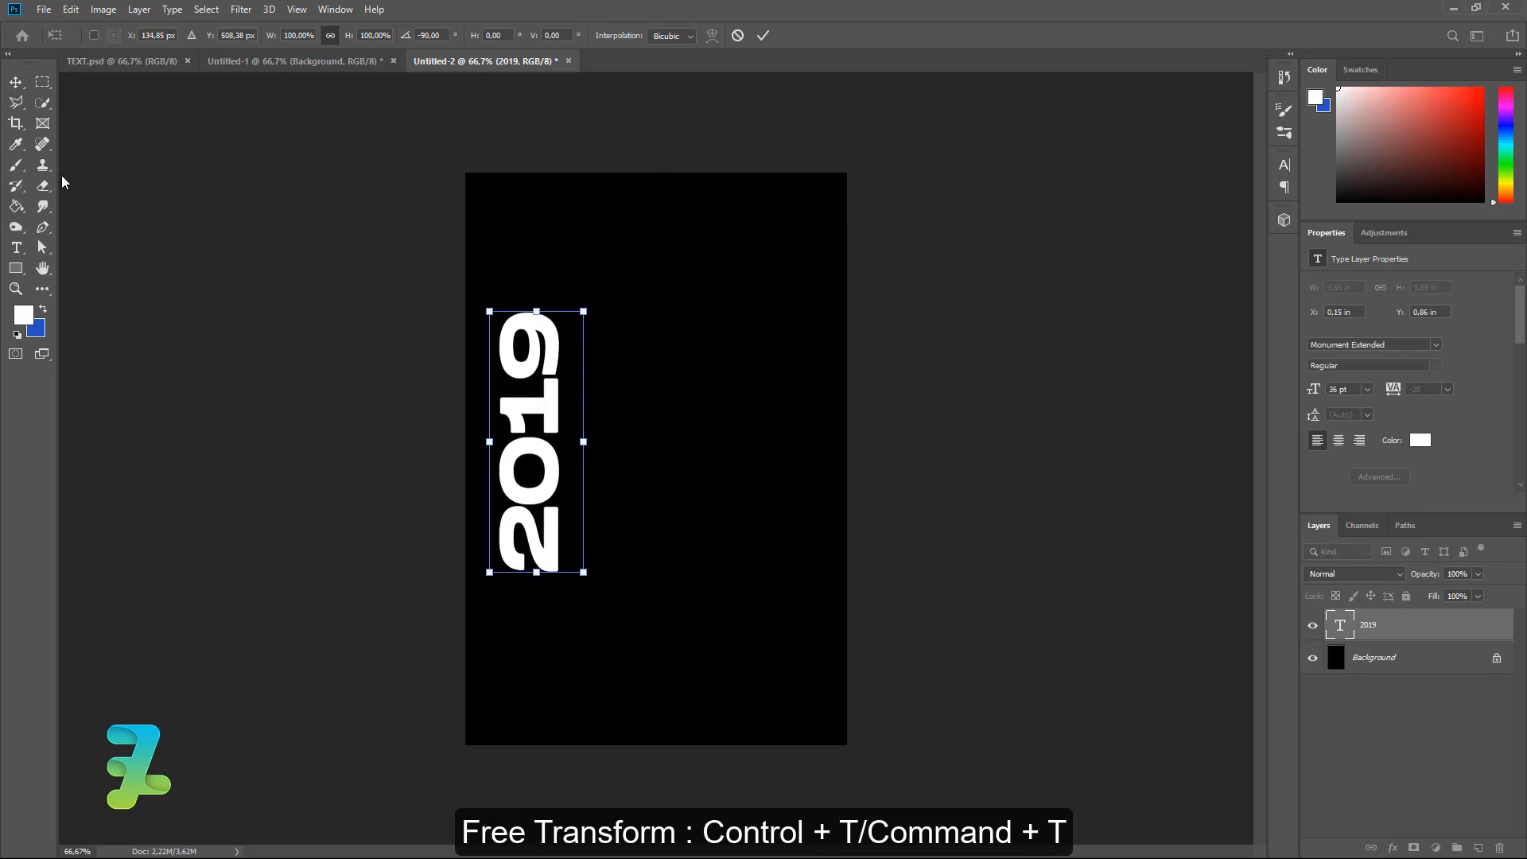
click(13, 83)
- Centre the 2019 text vertically on the canvas and nudge it left to X 0,07 in
key(ctrl+a)
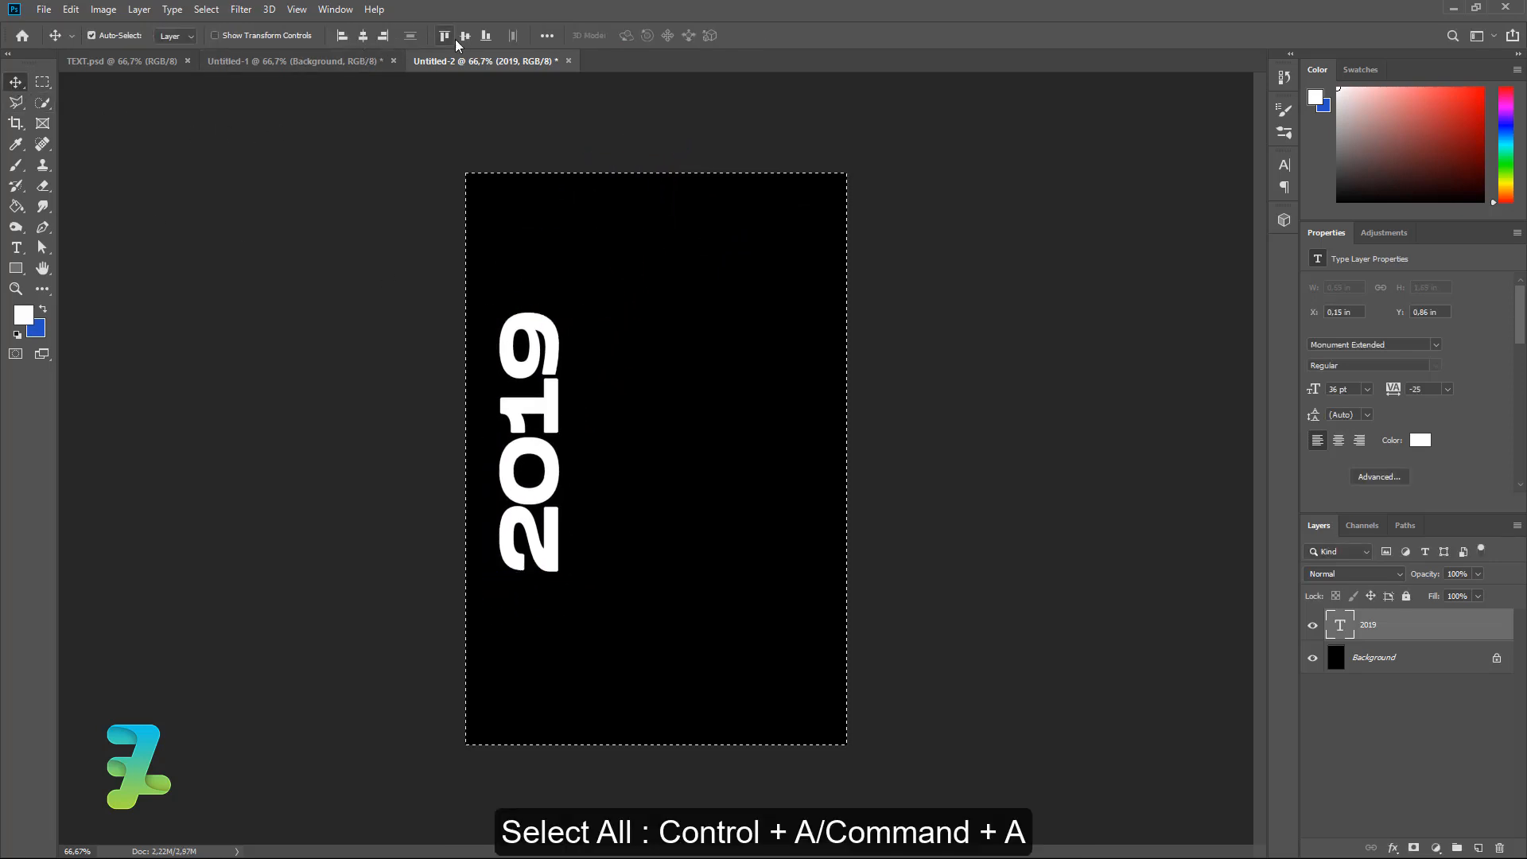
click(466, 36)
key(ctrl+d)
key(Left)
key(Left)
key(Left)
key(Left)
key(Left)
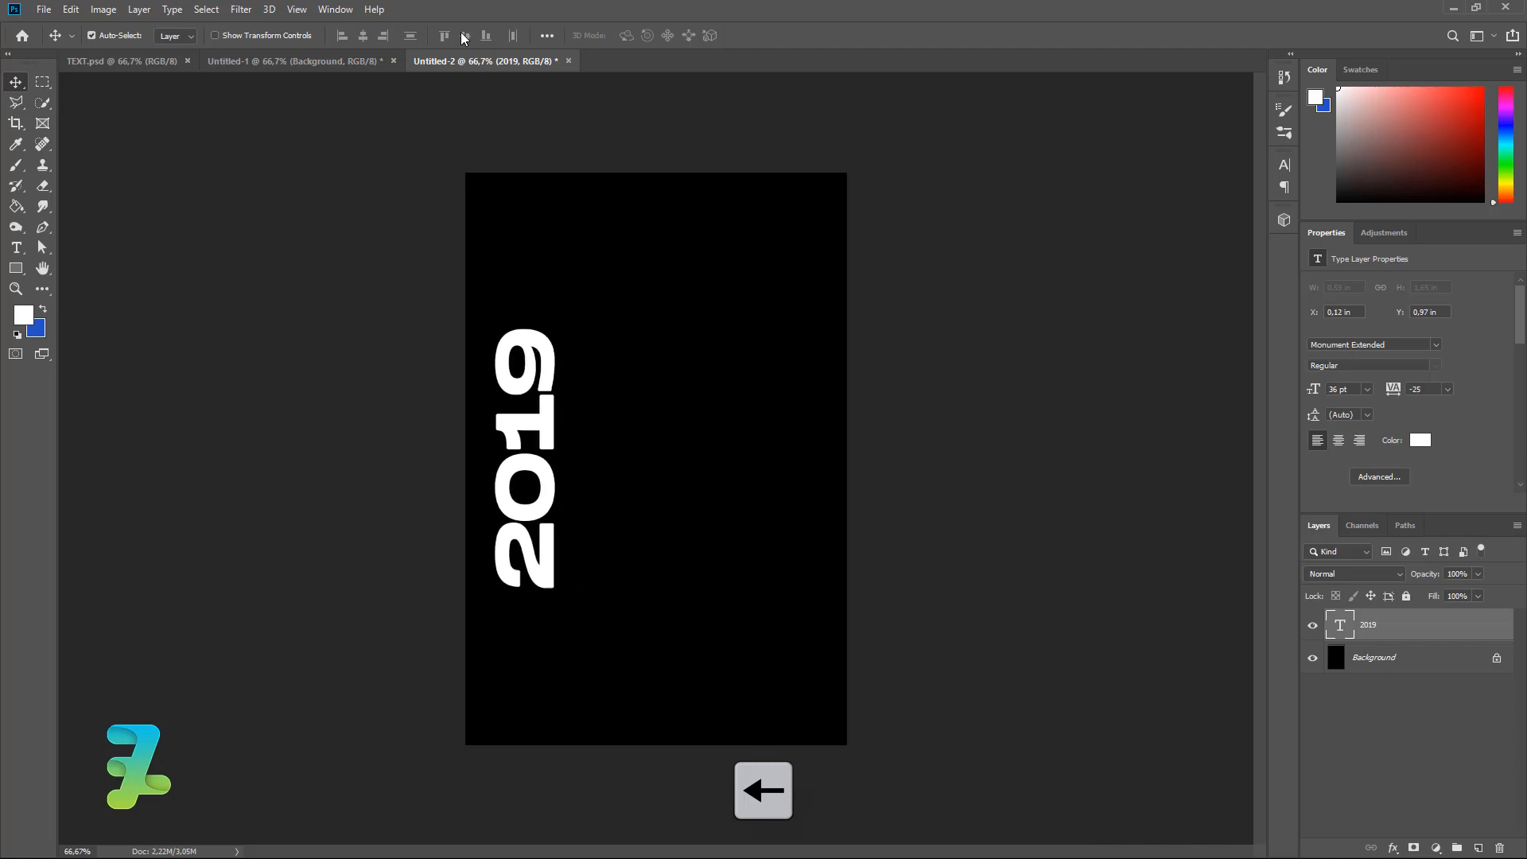
key(Left)
key(Left)
key(Left)
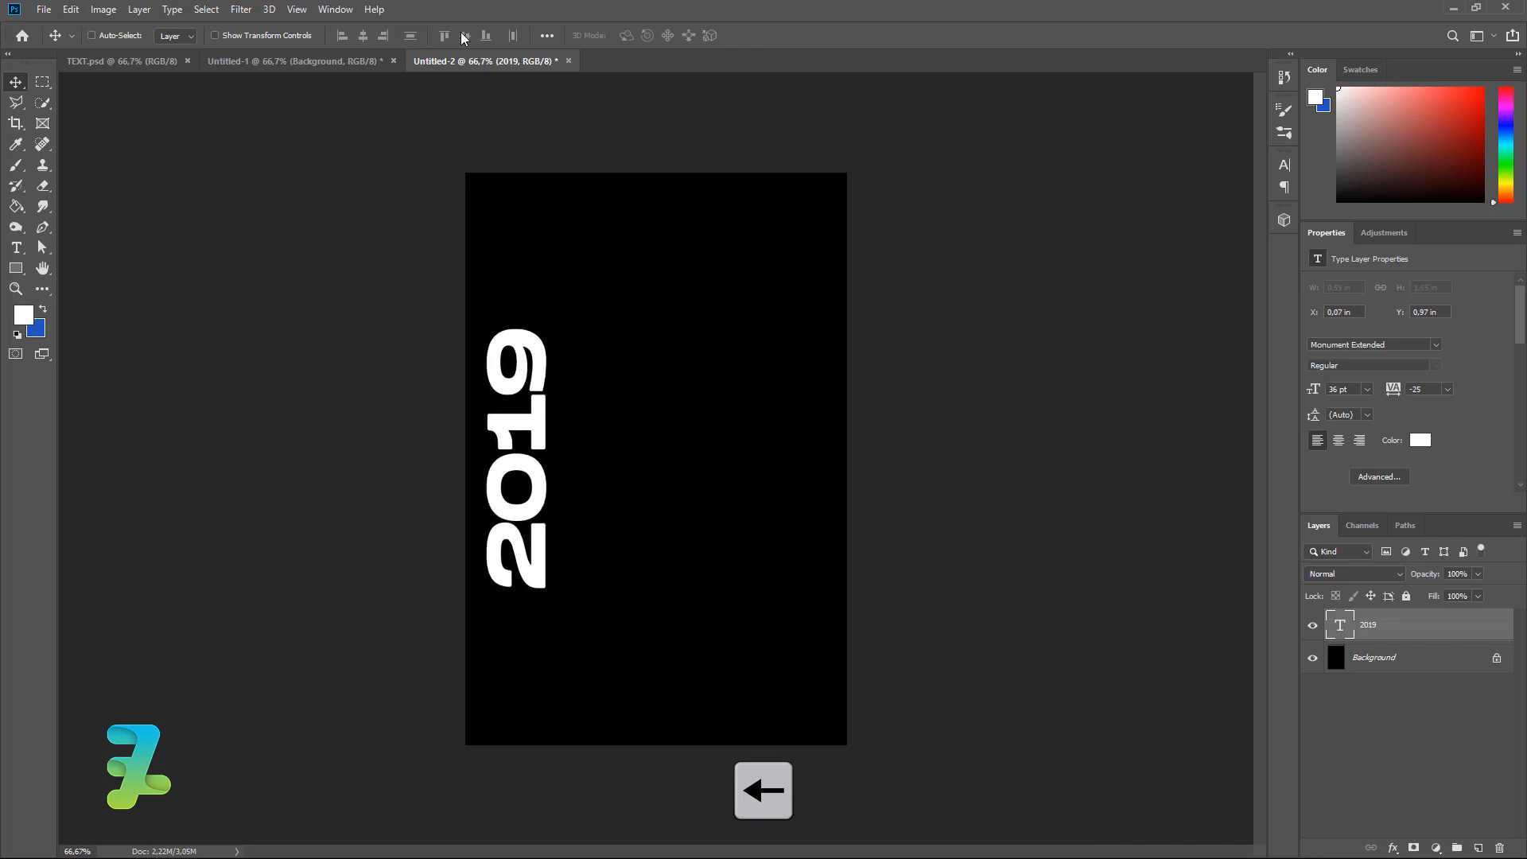
- Duplicate the vertical 2019 text three times and line the copies up to its right, ending at X 1,31 in
key(ctrl+j)
drag(551, 372, 590, 402)
key(ctrl+j)
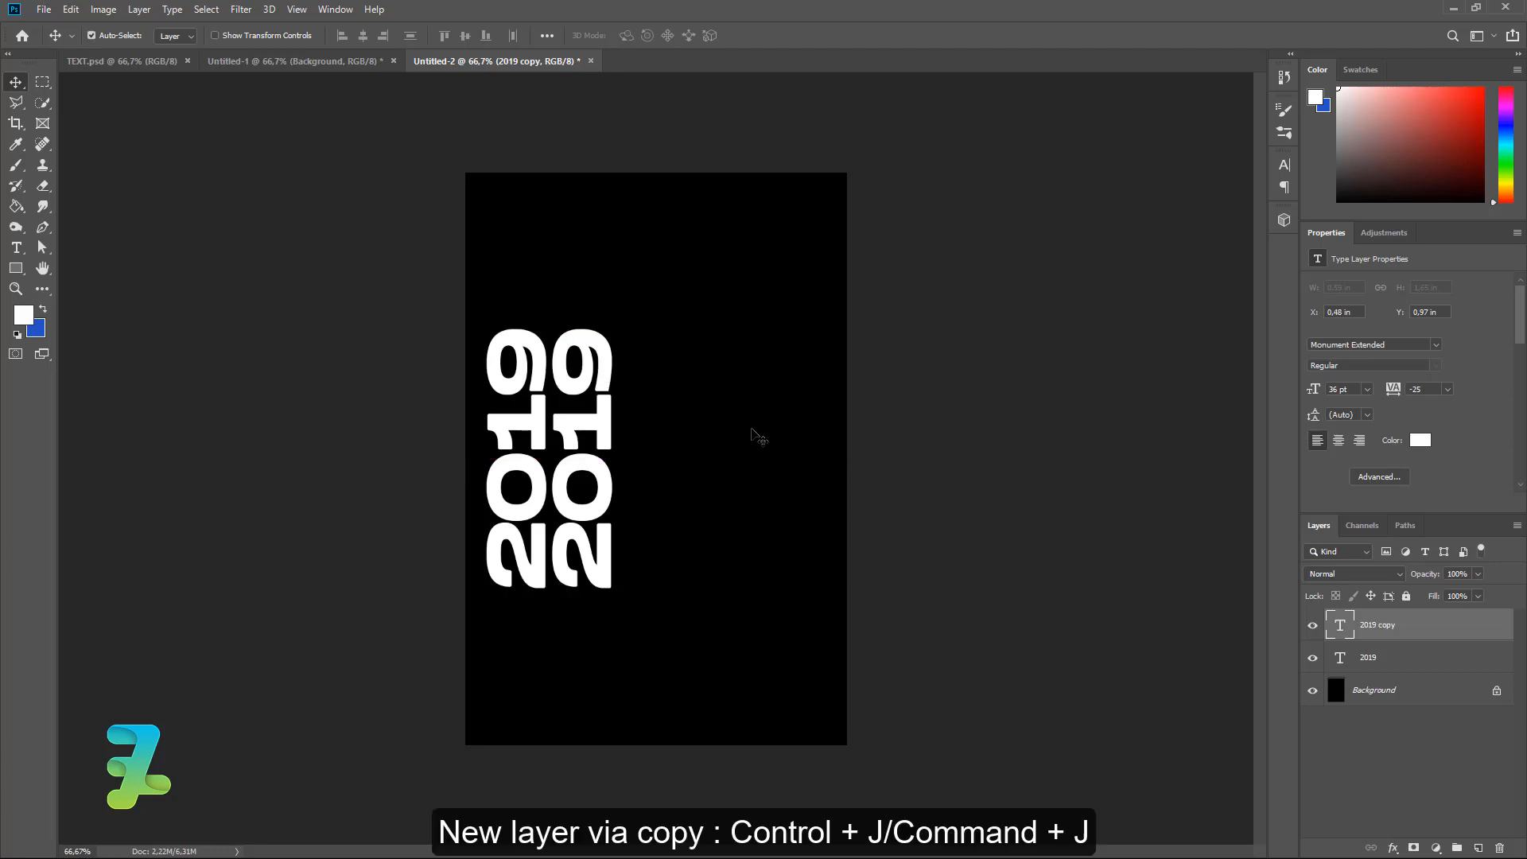
drag(618, 428, 714, 420)
key(ctrl+j)
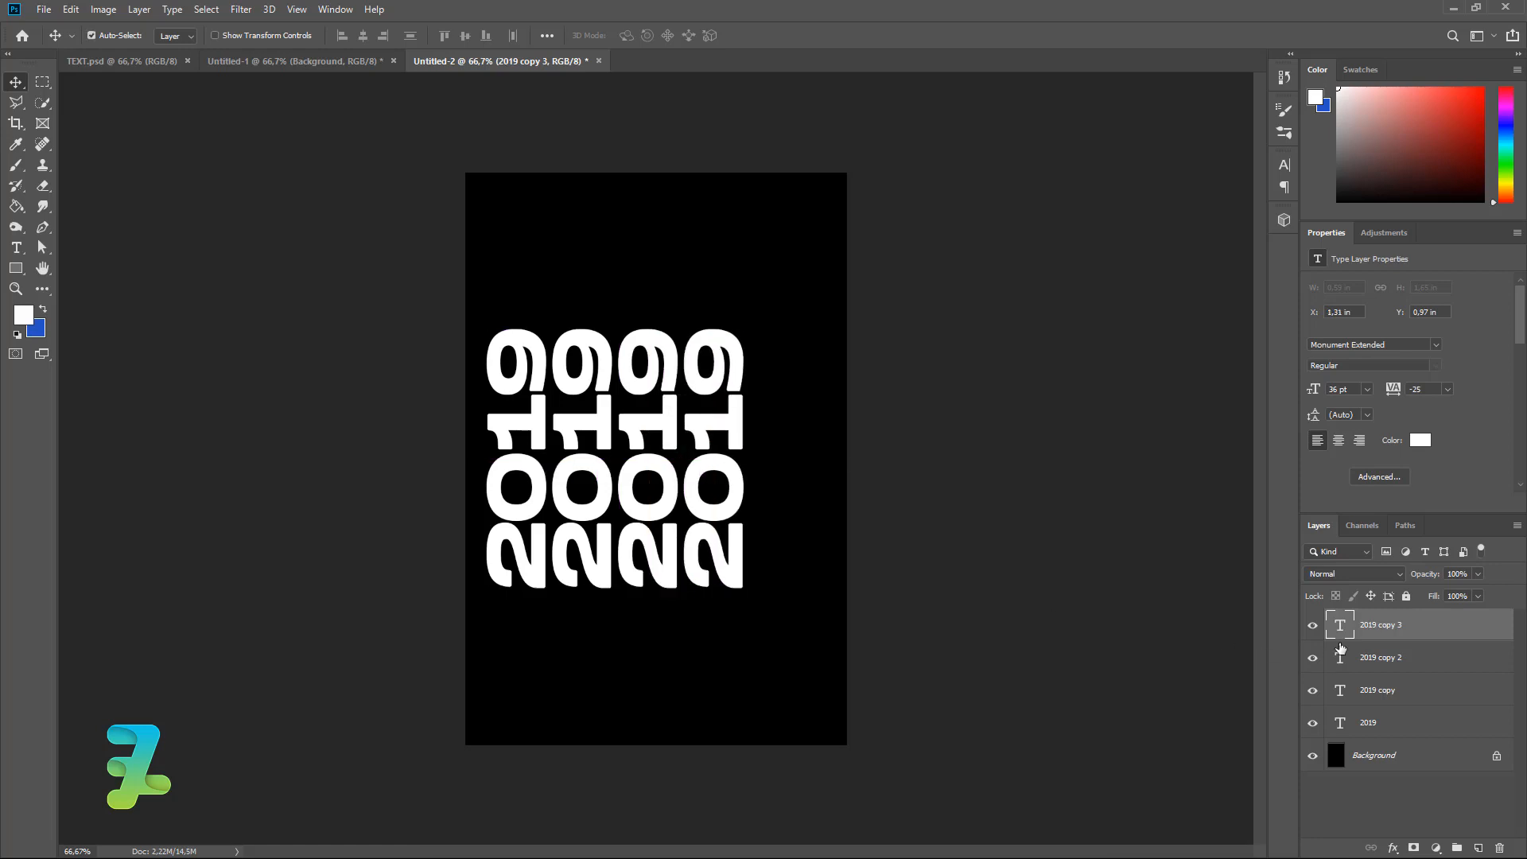
- Change the text of the fourth, rightmost column to 2020
double_click(1338, 624)
text(2020)
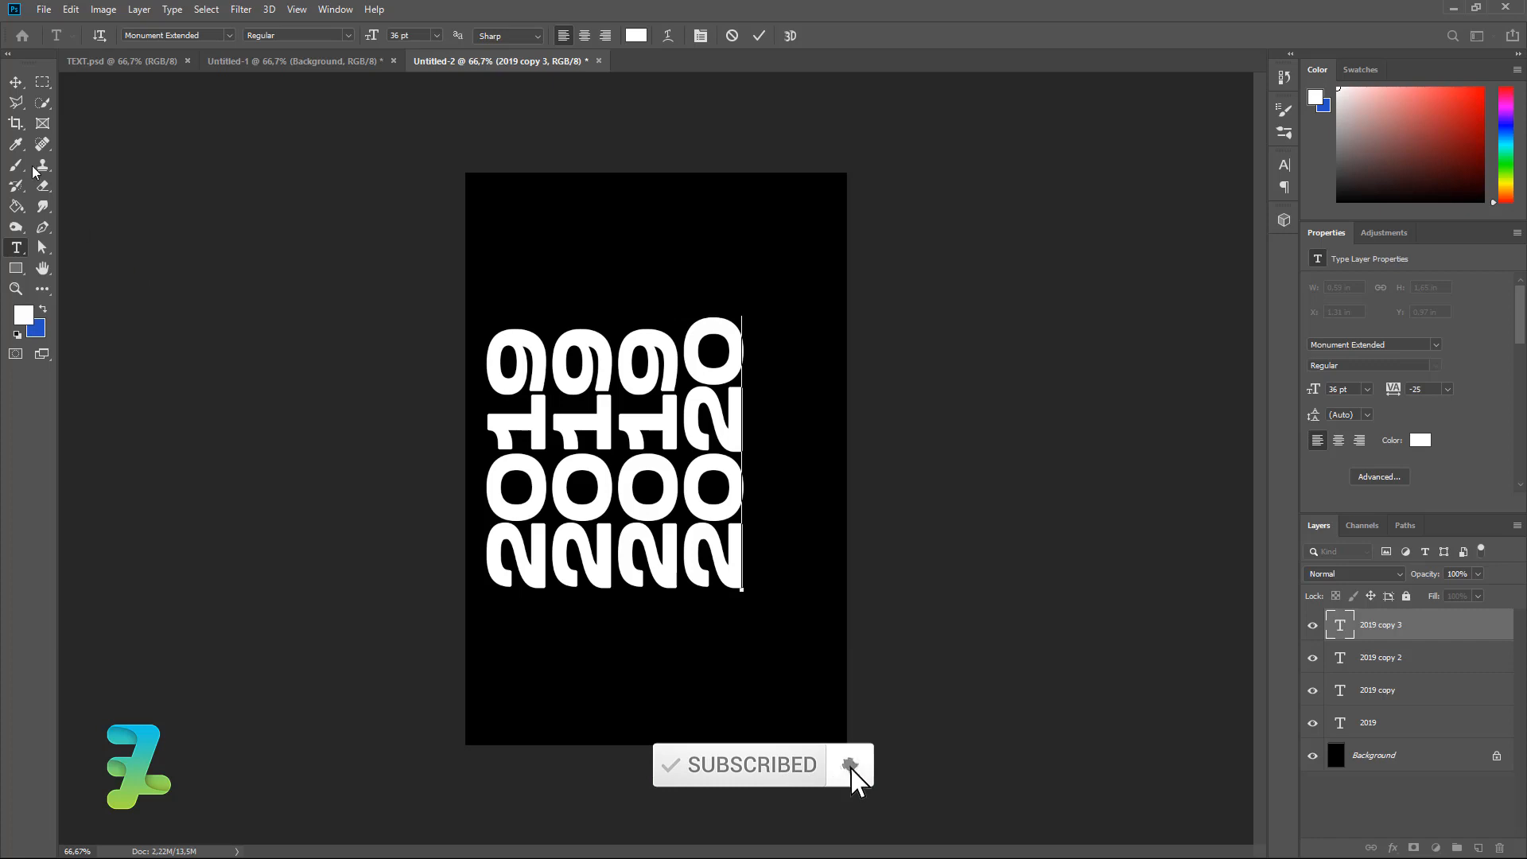
click(10, 83)
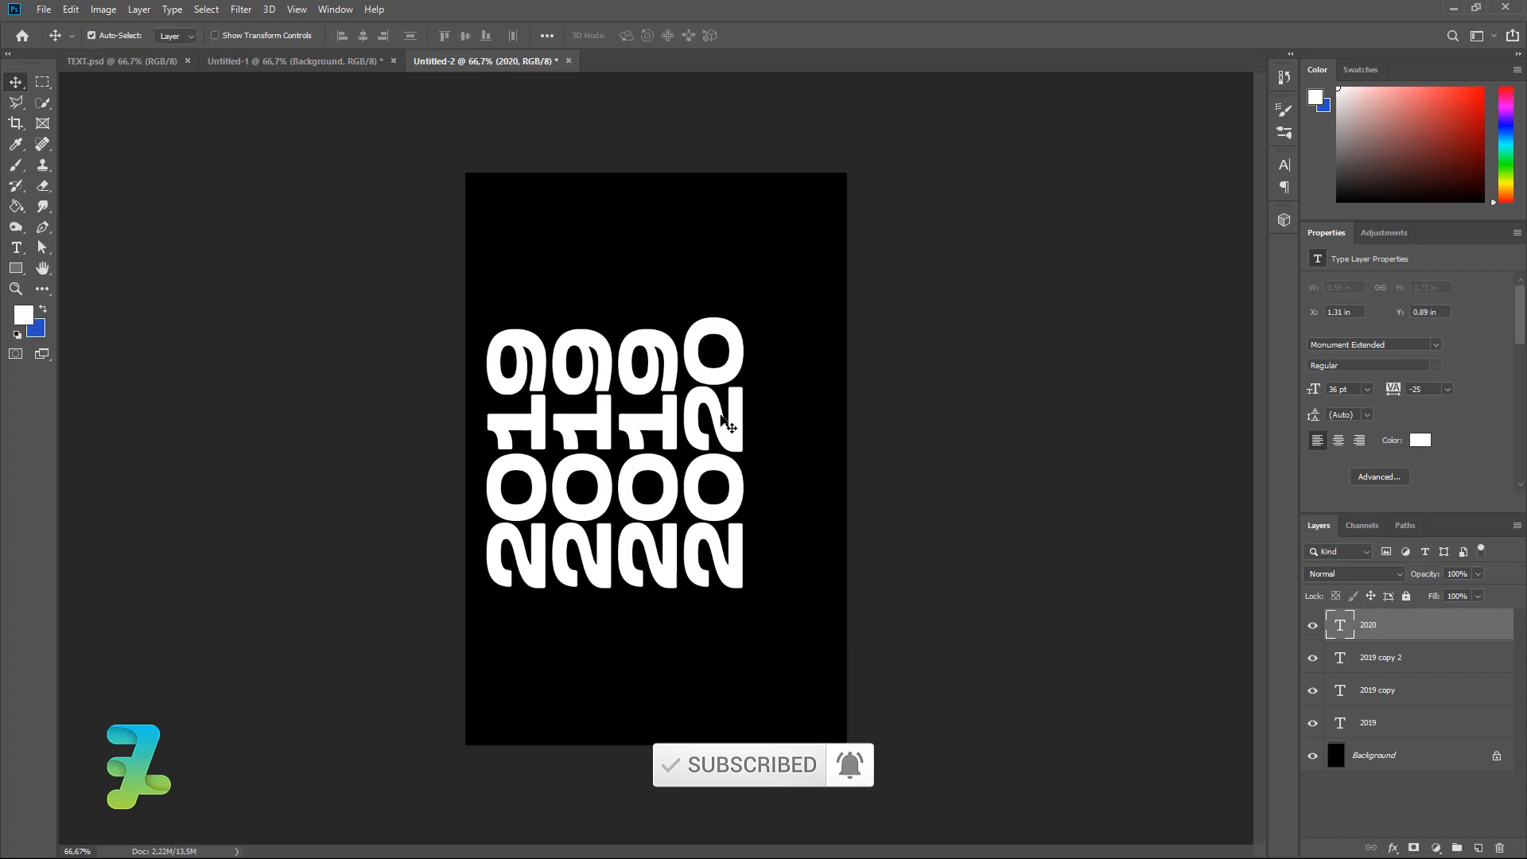
drag(721, 415, 722, 415)
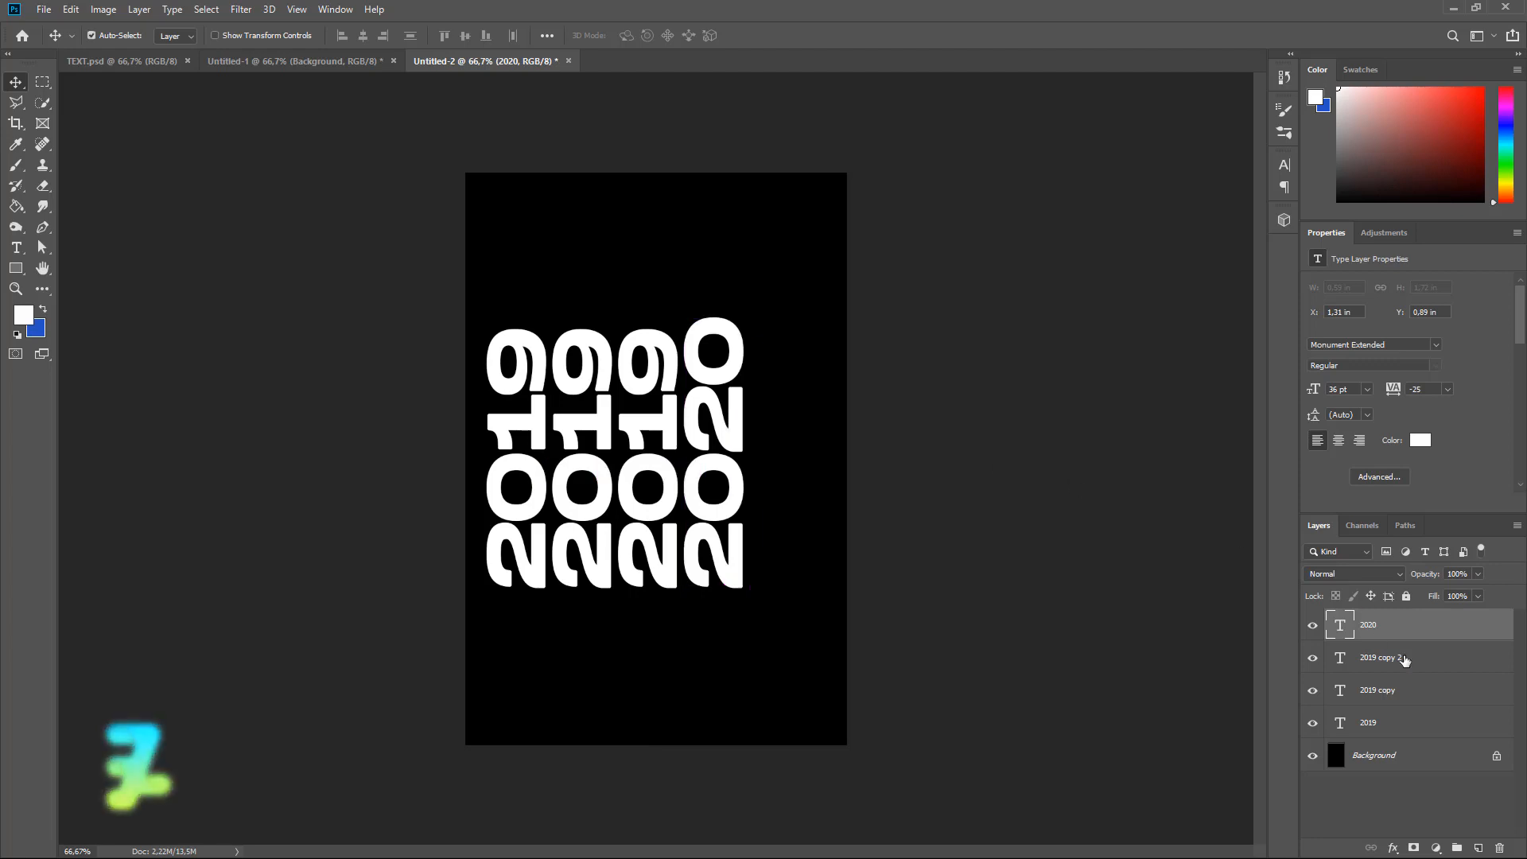
- Stretch the three 2019 layers upward together to 104,49% height at 100% width, matching the top of the 2020 column
click(1409, 665)
shift+click(1413, 720)
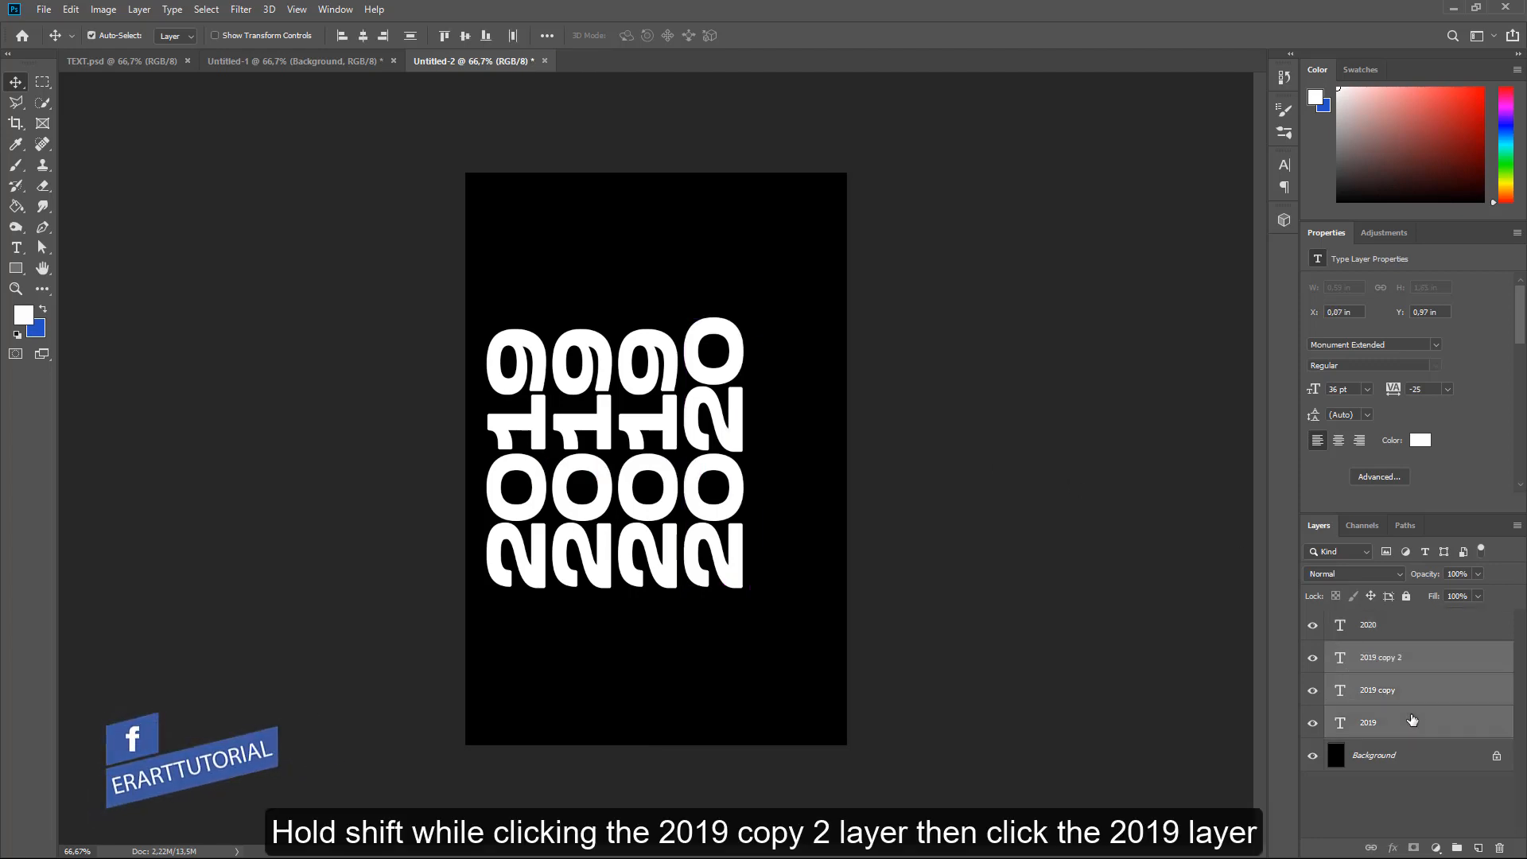
key(ctrl+t)
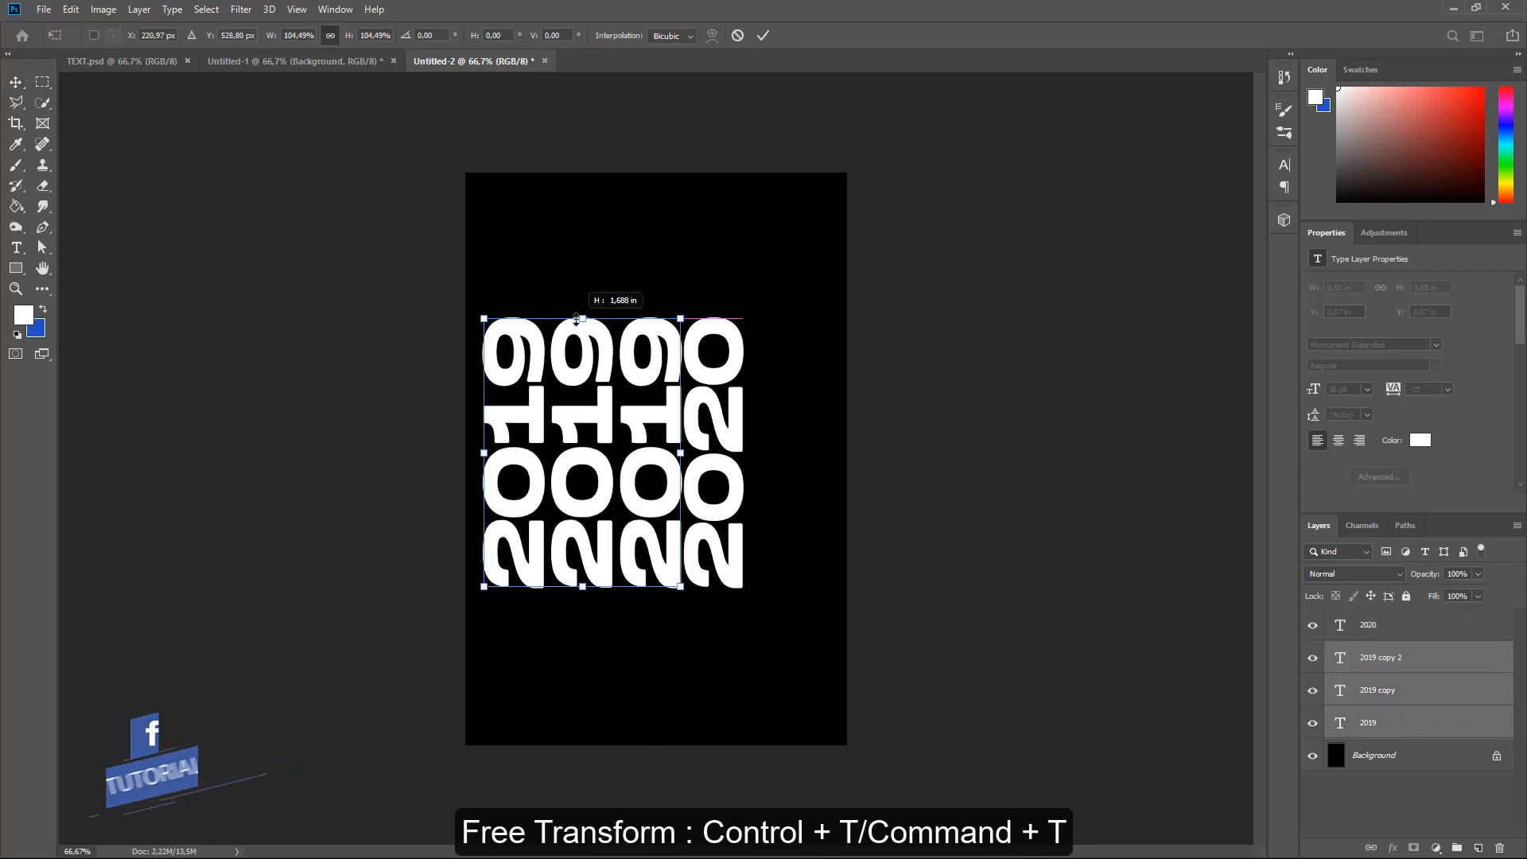
drag(579, 335, 582, 323)
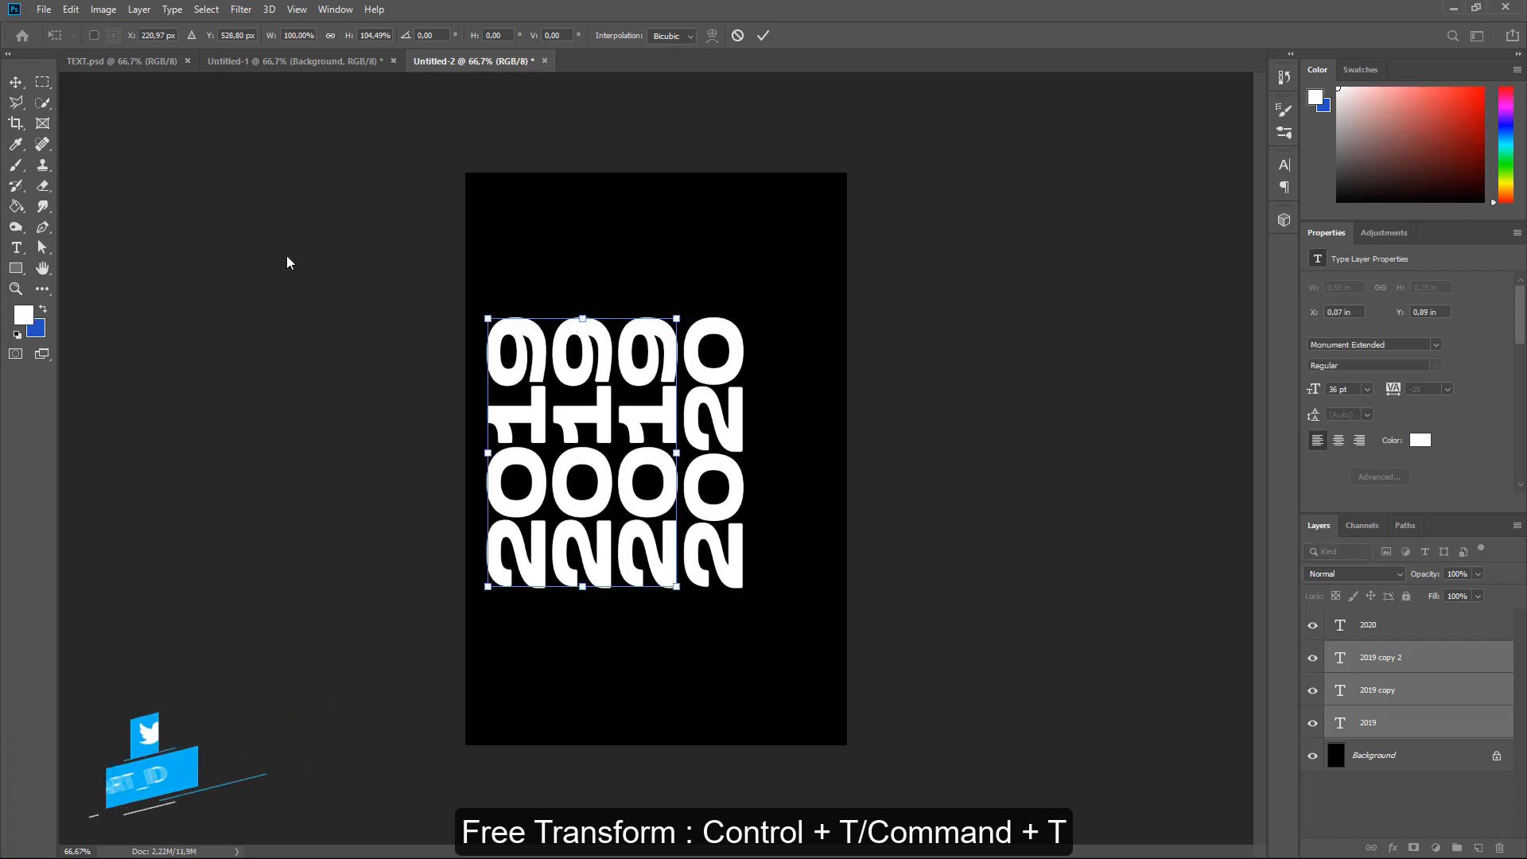
click(15, 82)
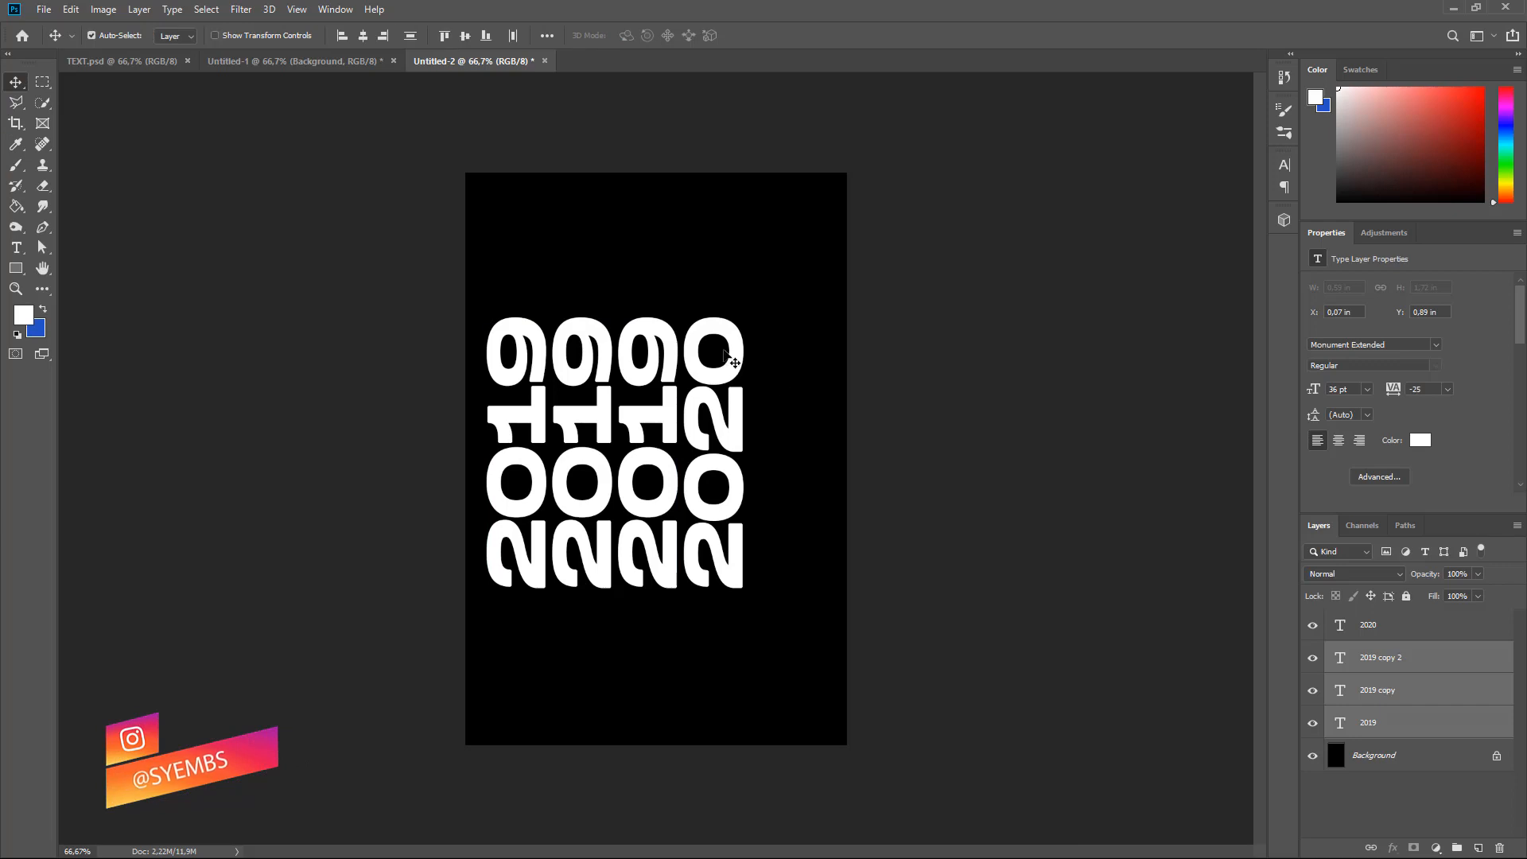
- Duplicate the 2020 text and place the copy as a fifth column at X 1,72 in
ctrl+click(724, 347)
key(ctrl+j)
drag(735, 352, 801, 317)
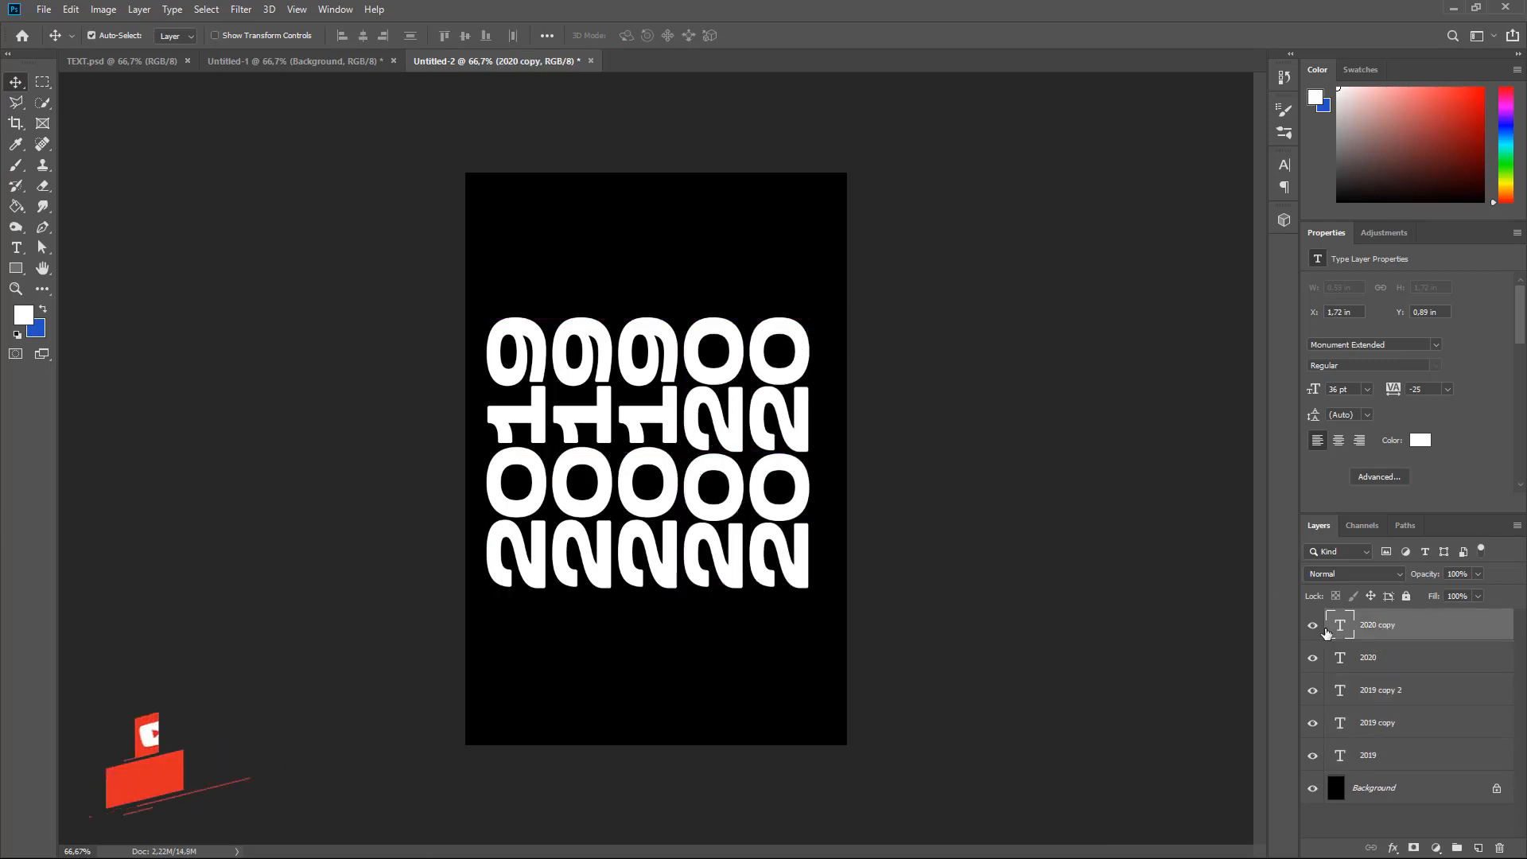
- Group all five text layers and convert the group to a Smart Object
shift+click(1436, 754)
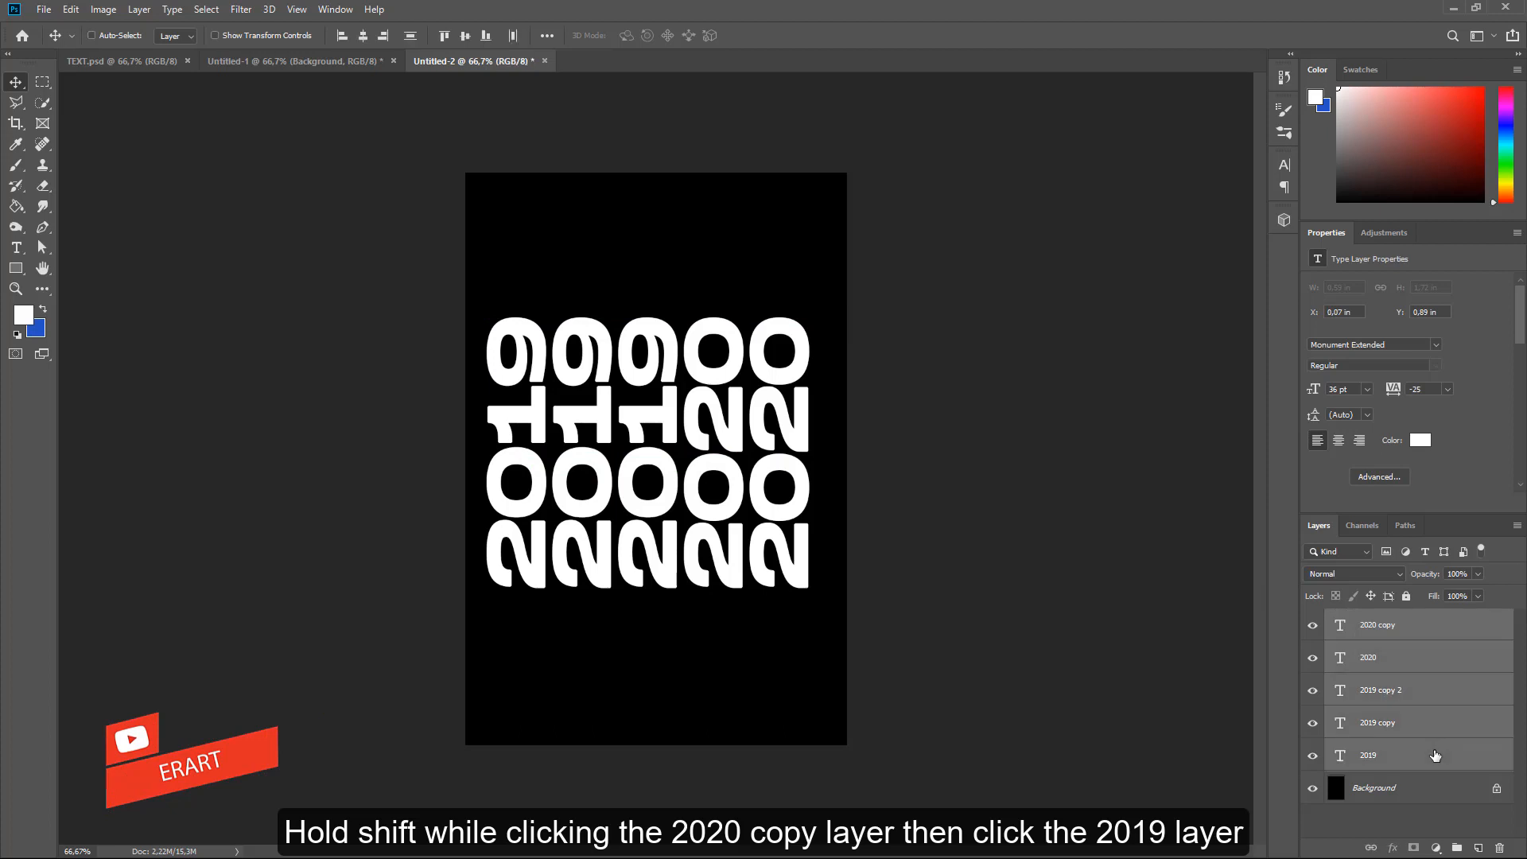
key(ctrl+a)
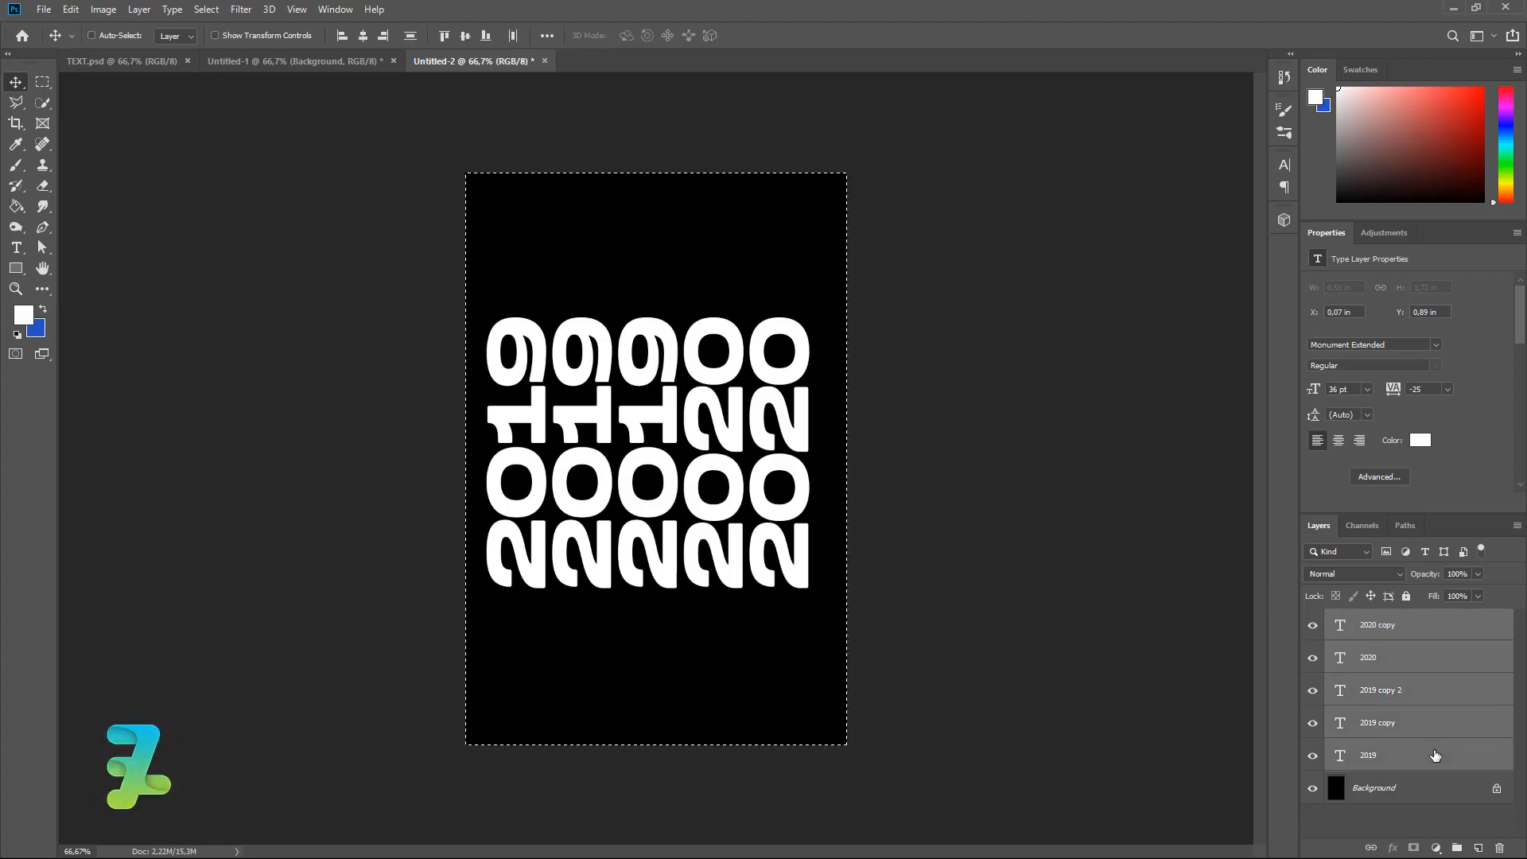
key(ctrl+d)
key(ctrl+g)
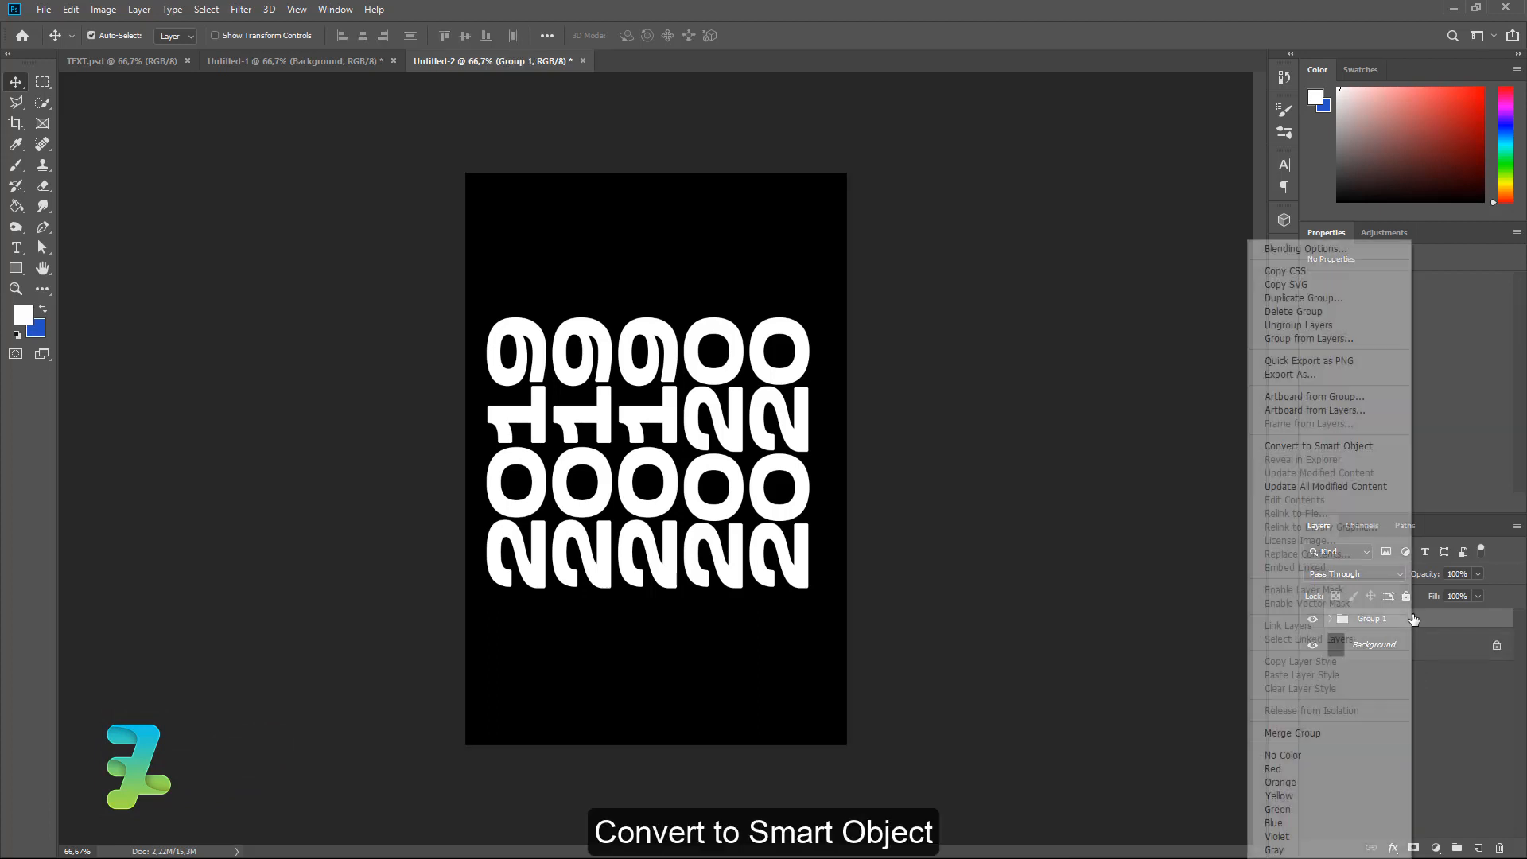
right_click(1410, 625)
click(1391, 454)
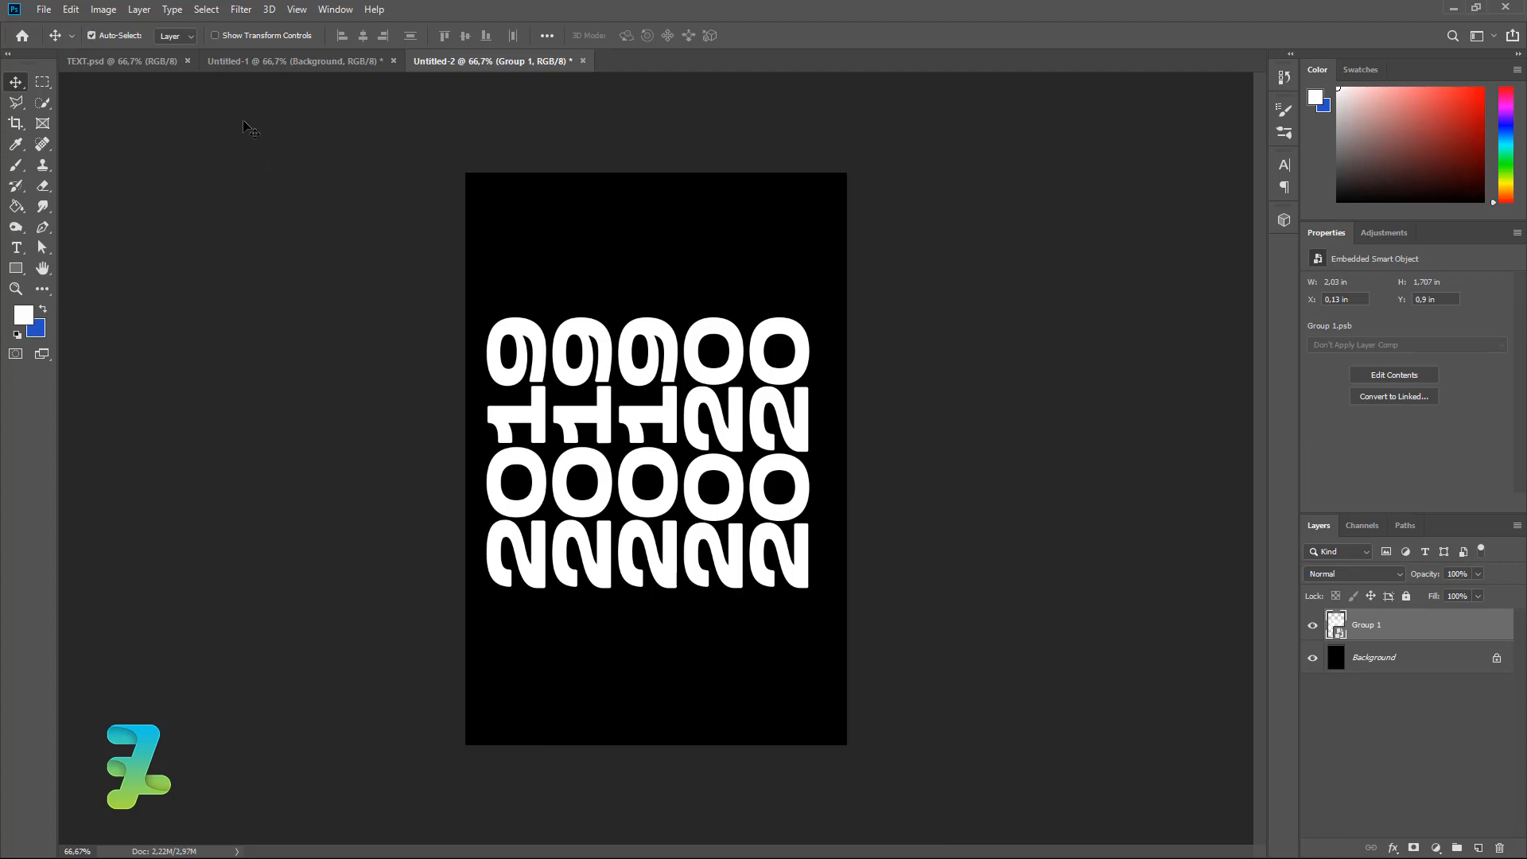
- Float the Untitled-1 document, copy its 3D cylinder layer into Untitled-2, and dock the documents together again with Untitled-2 active
click(250, 62)
right_click(250, 62)
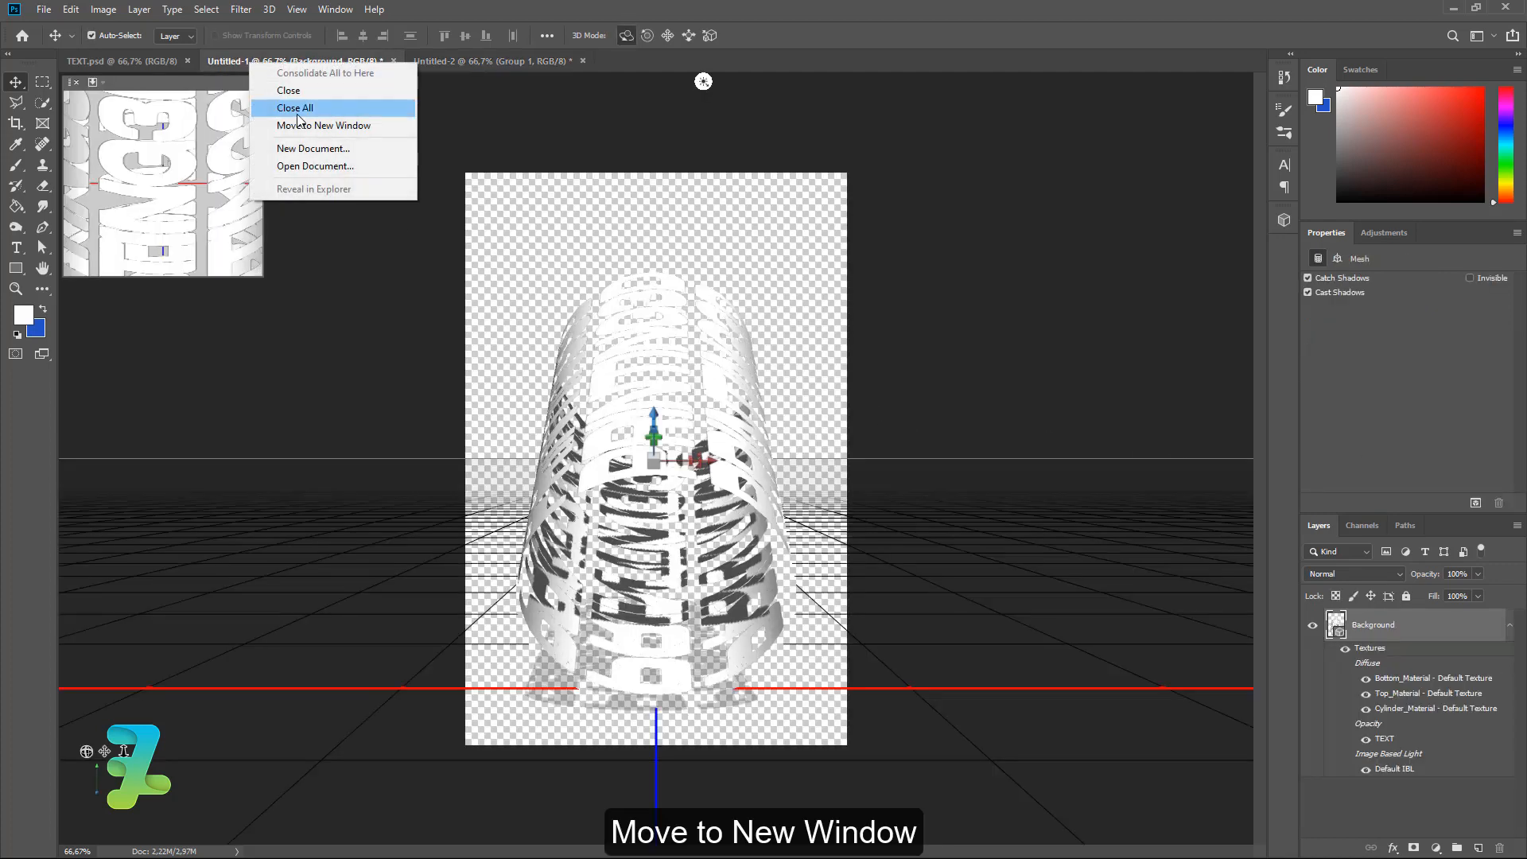
click(310, 128)
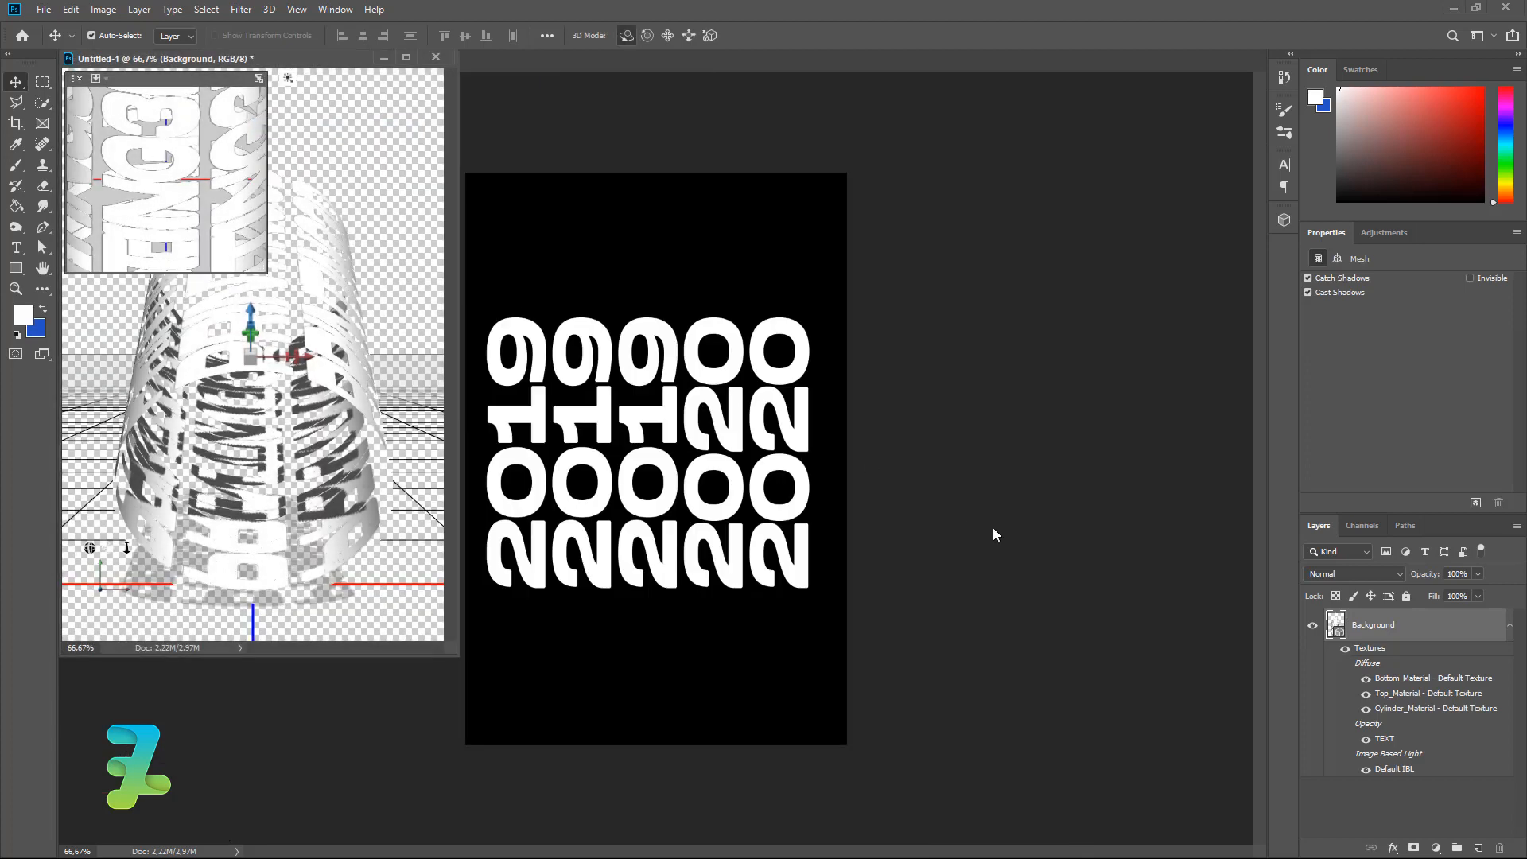
drag(1346, 643, 628, 419)
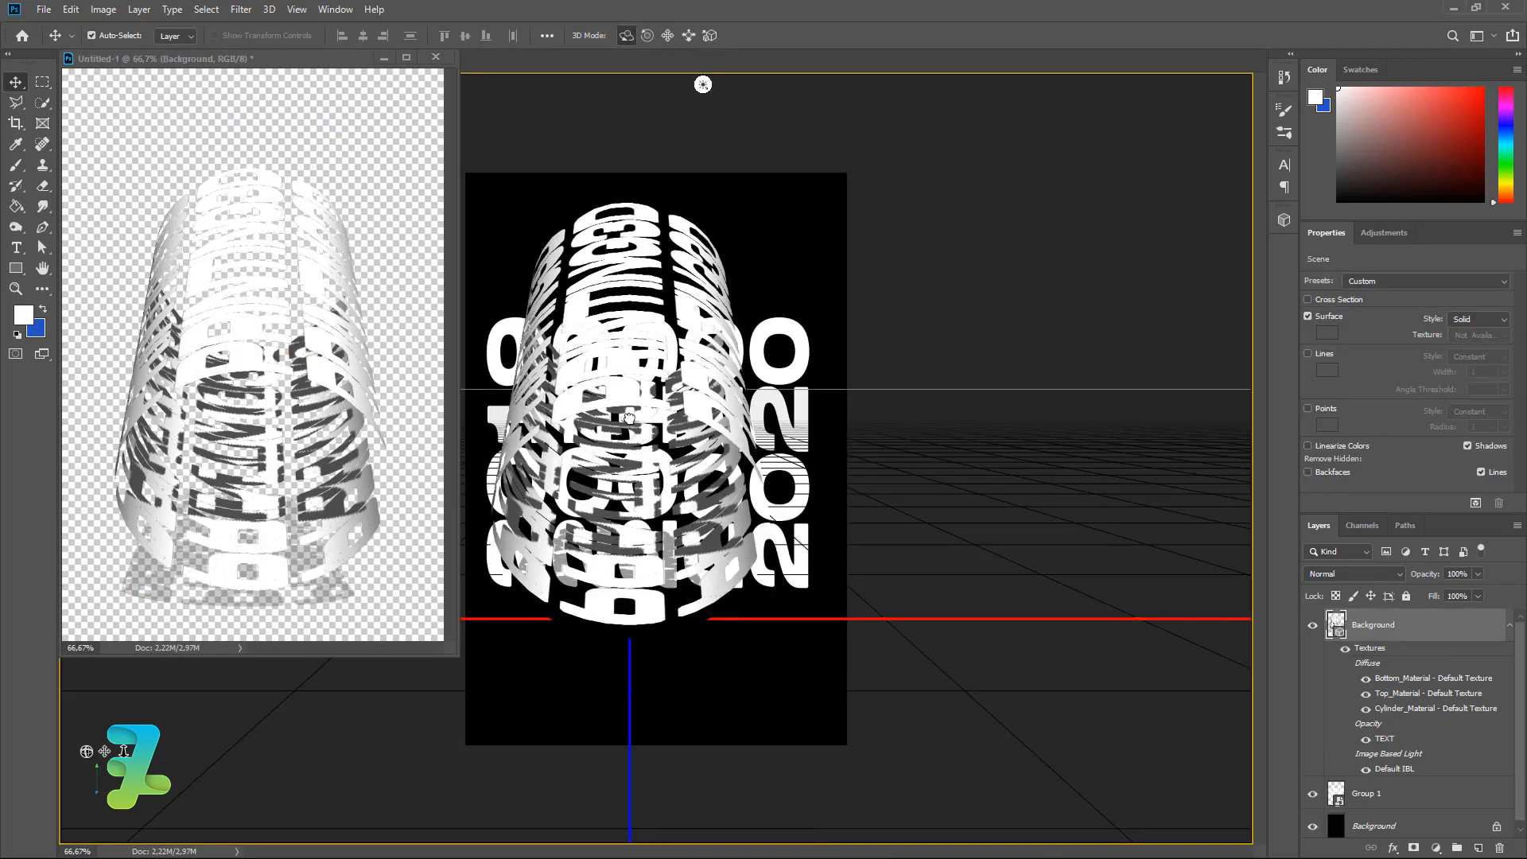
drag(220, 54, 408, 67)
click(307, 62)
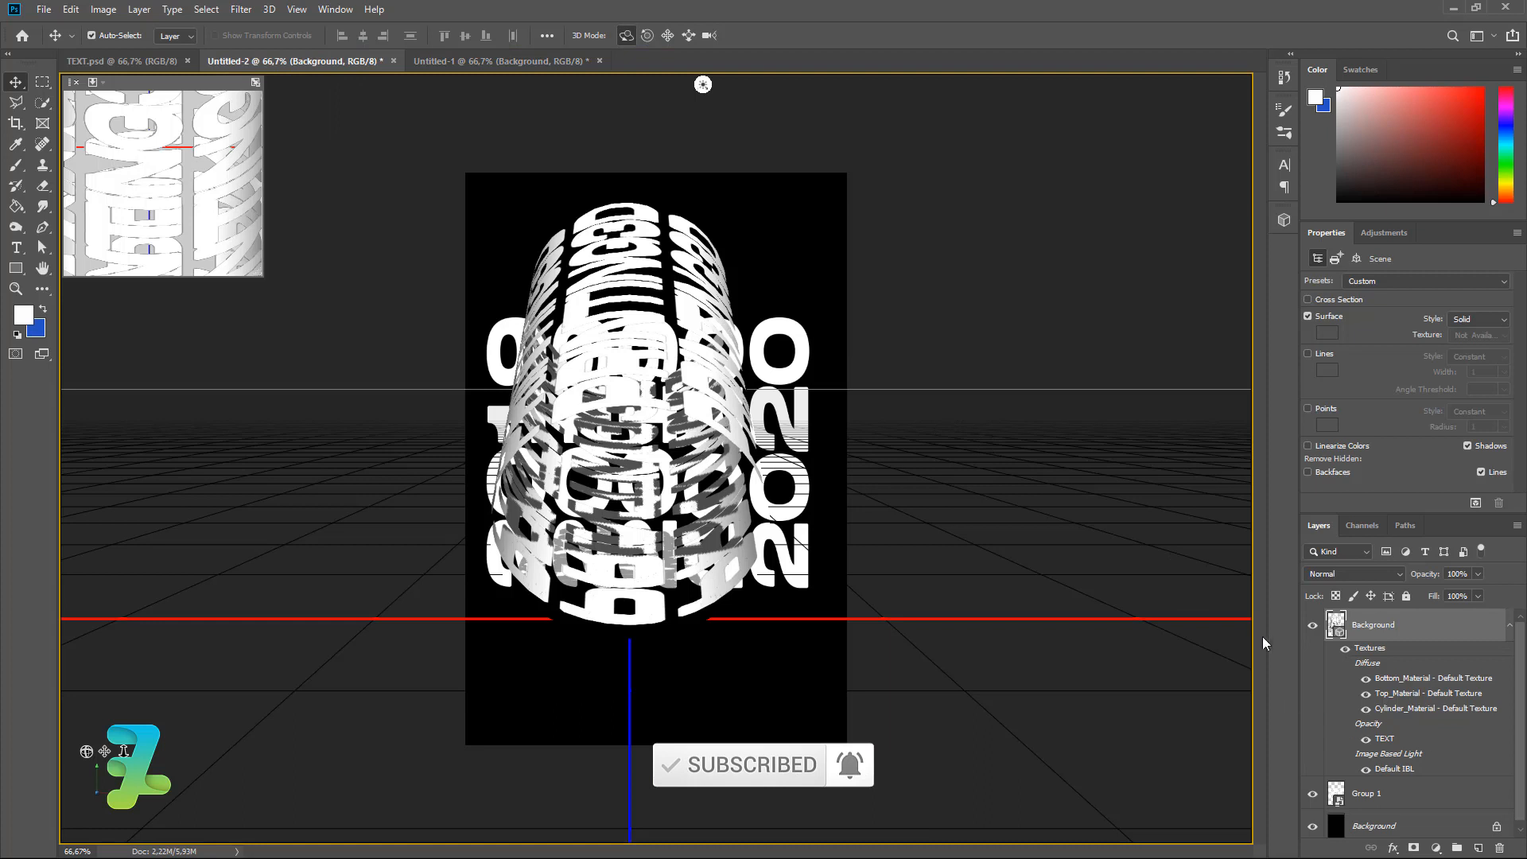
- Hide the Group 1 layer and centre the 3D cylinder horizontally and vertically on the canvas
click(1313, 793)
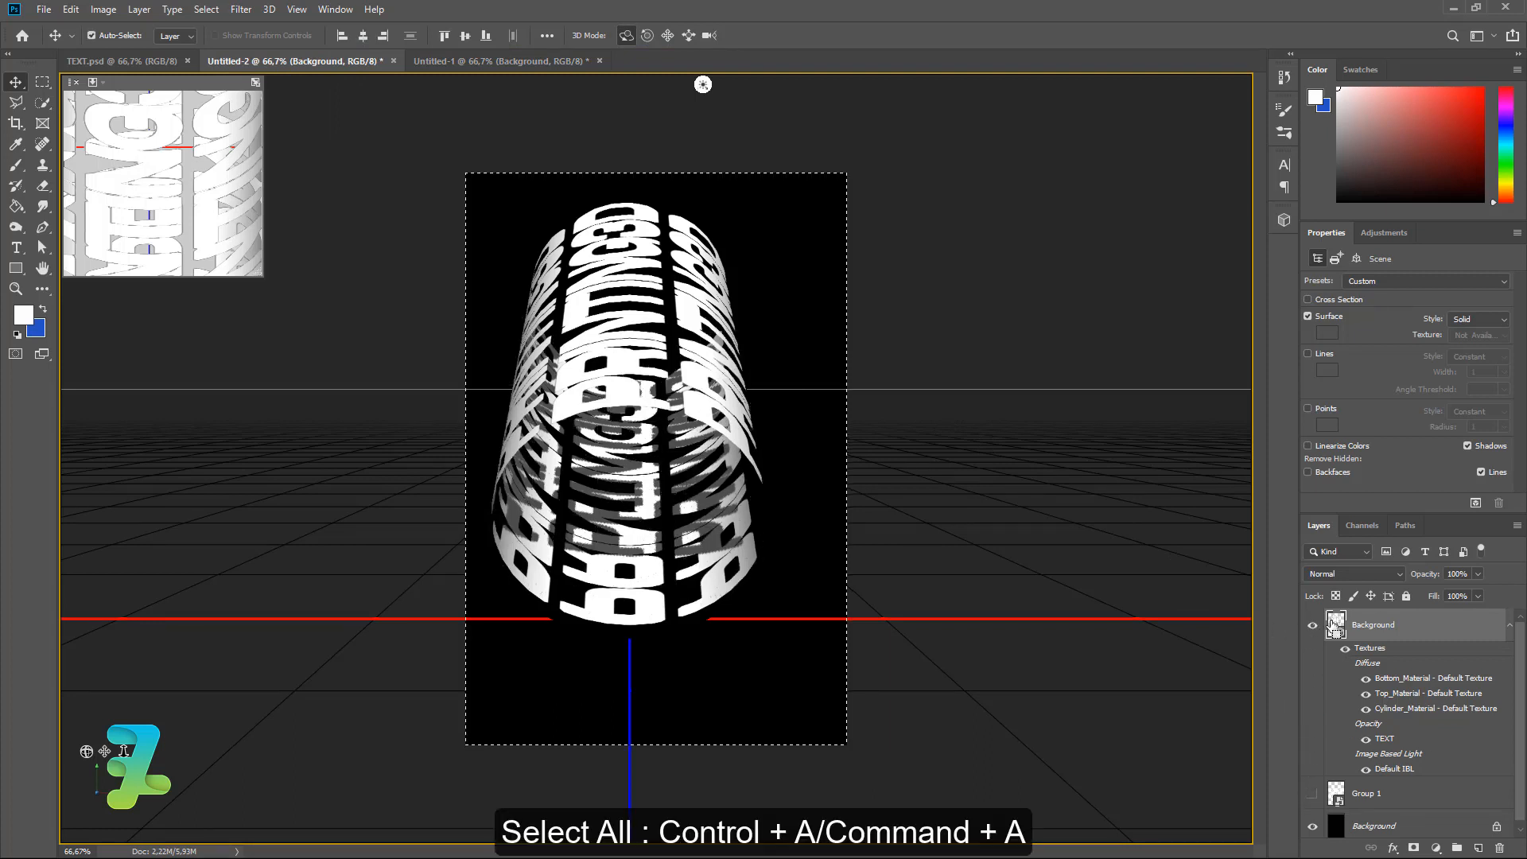
click(363, 35)
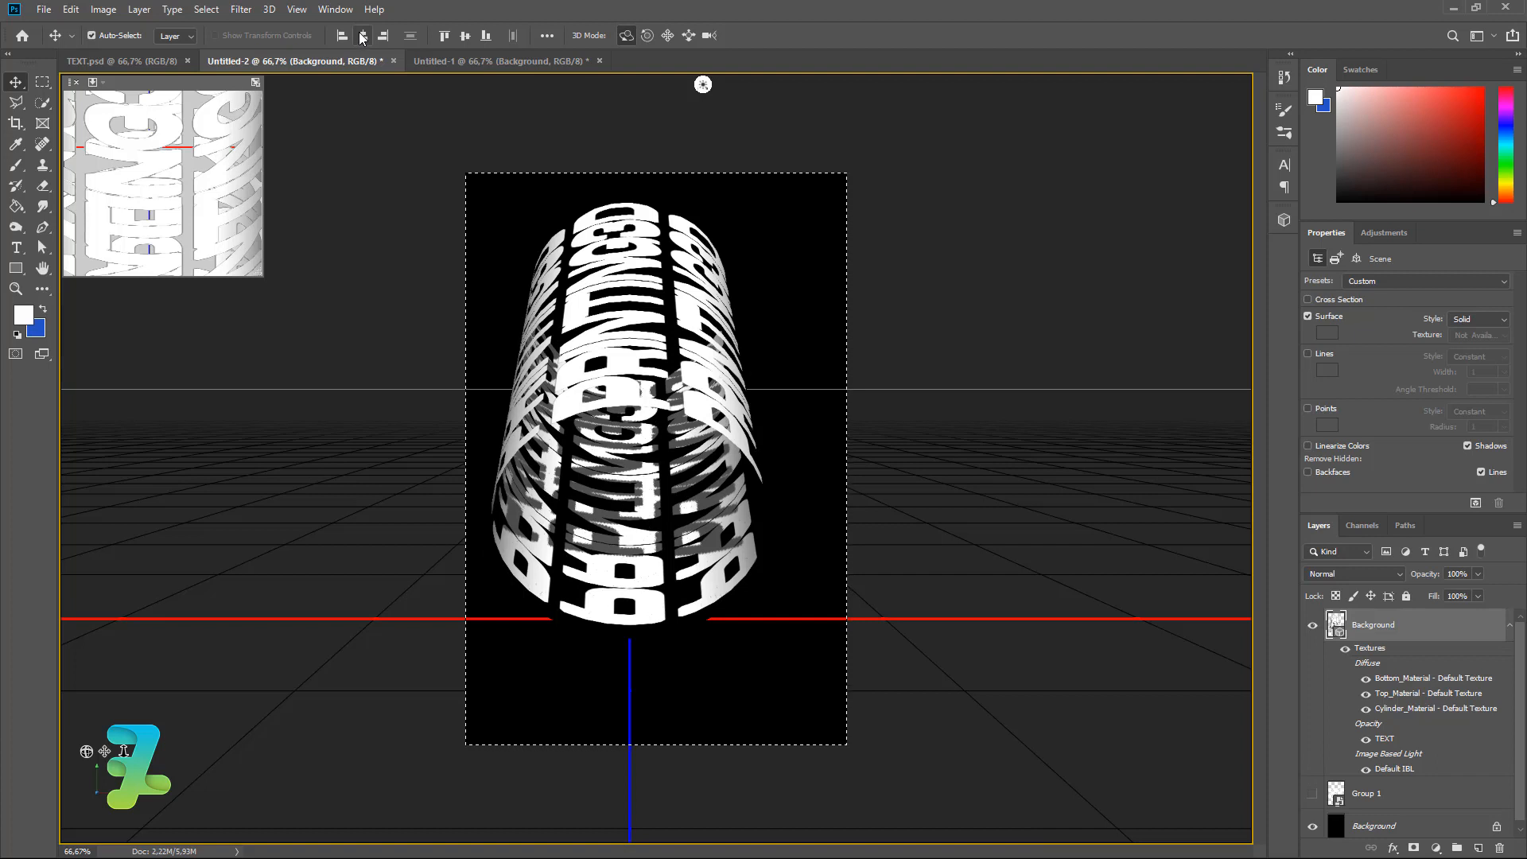
click(463, 37)
key(ctrl+d)
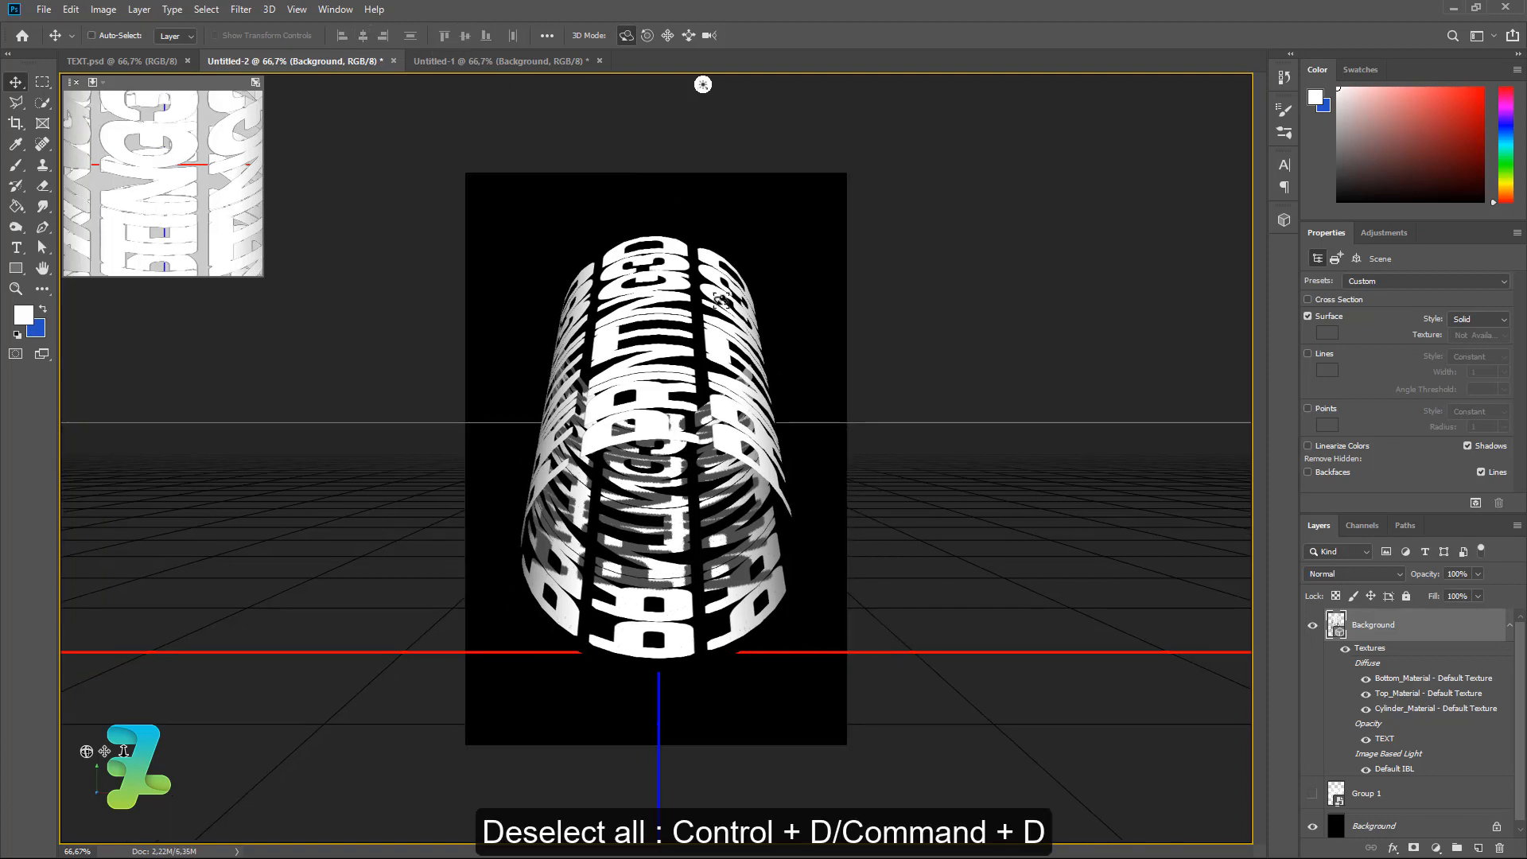
- Convert the 3D cylinder layer to a Smart Object and scale it down proportionally to about 71% around the canvas centre
key(ctrl+t)
click(712, 325)
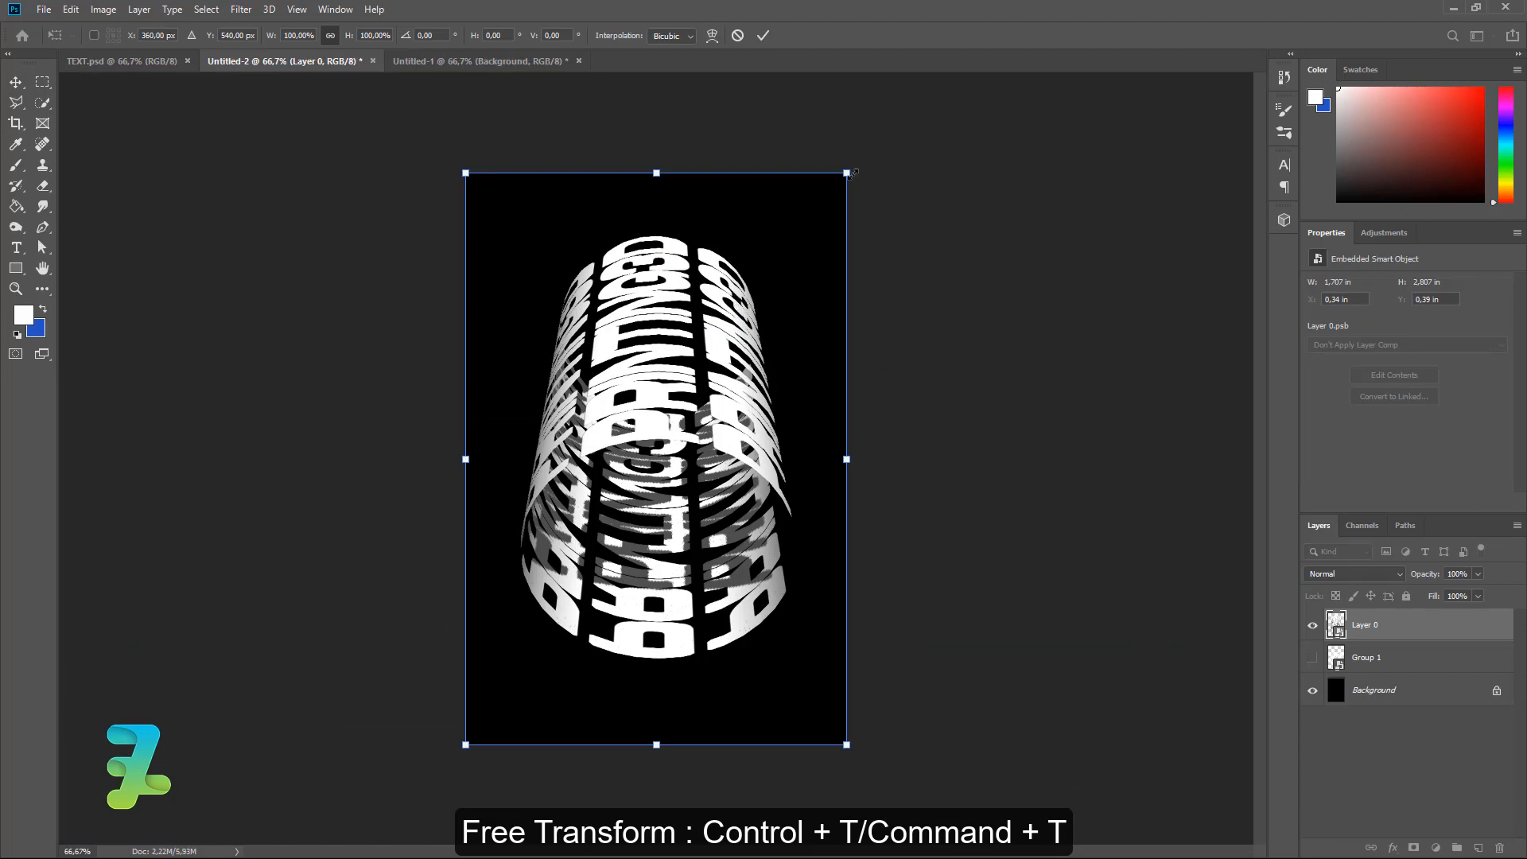
drag(848, 173, 791, 255)
key(Return)
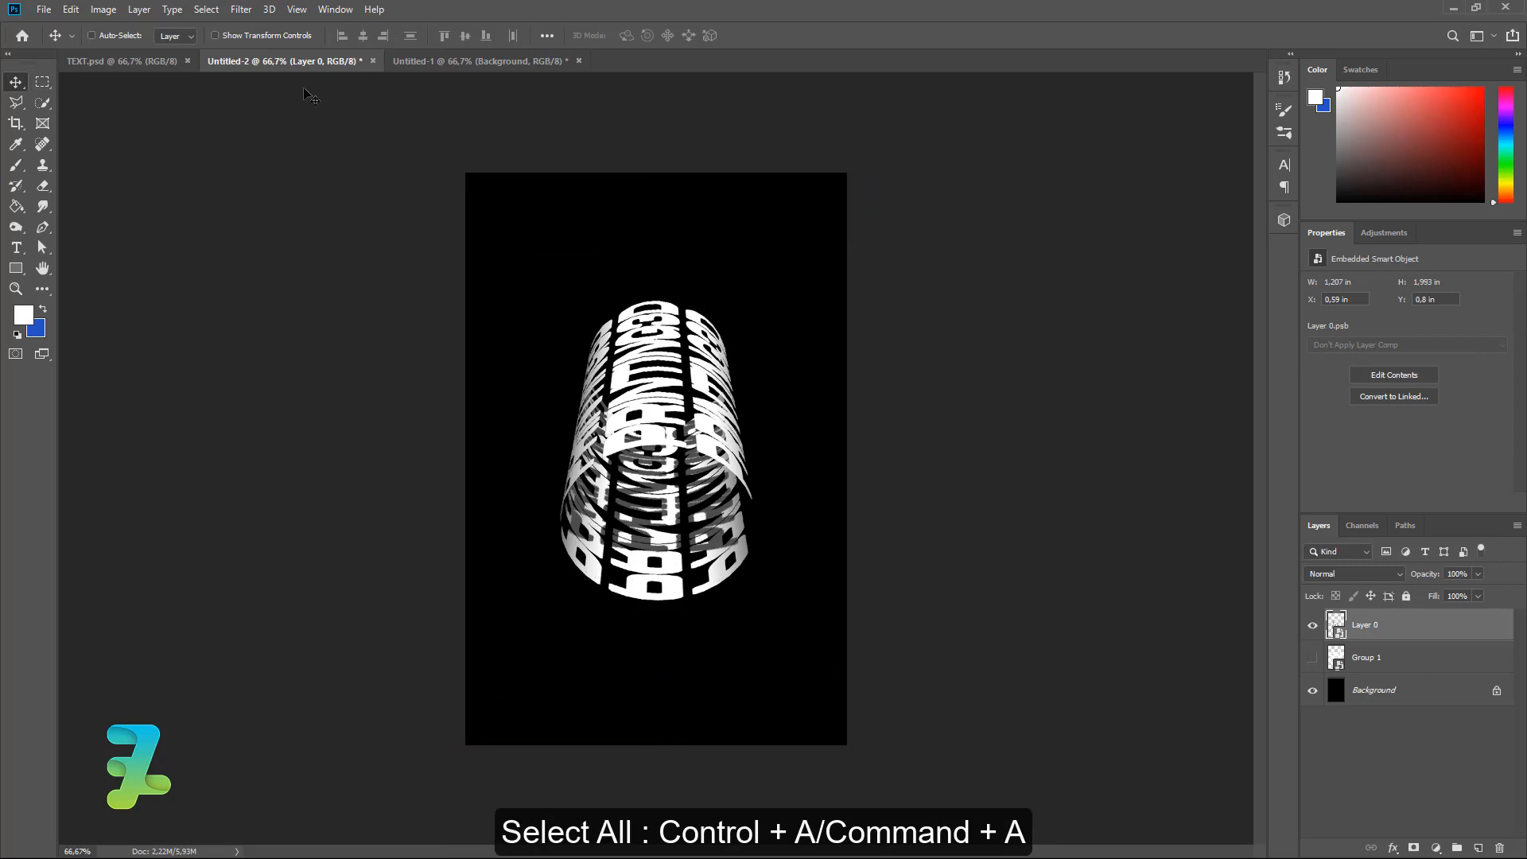
key(ctrl+a)
key(ctrl+d)
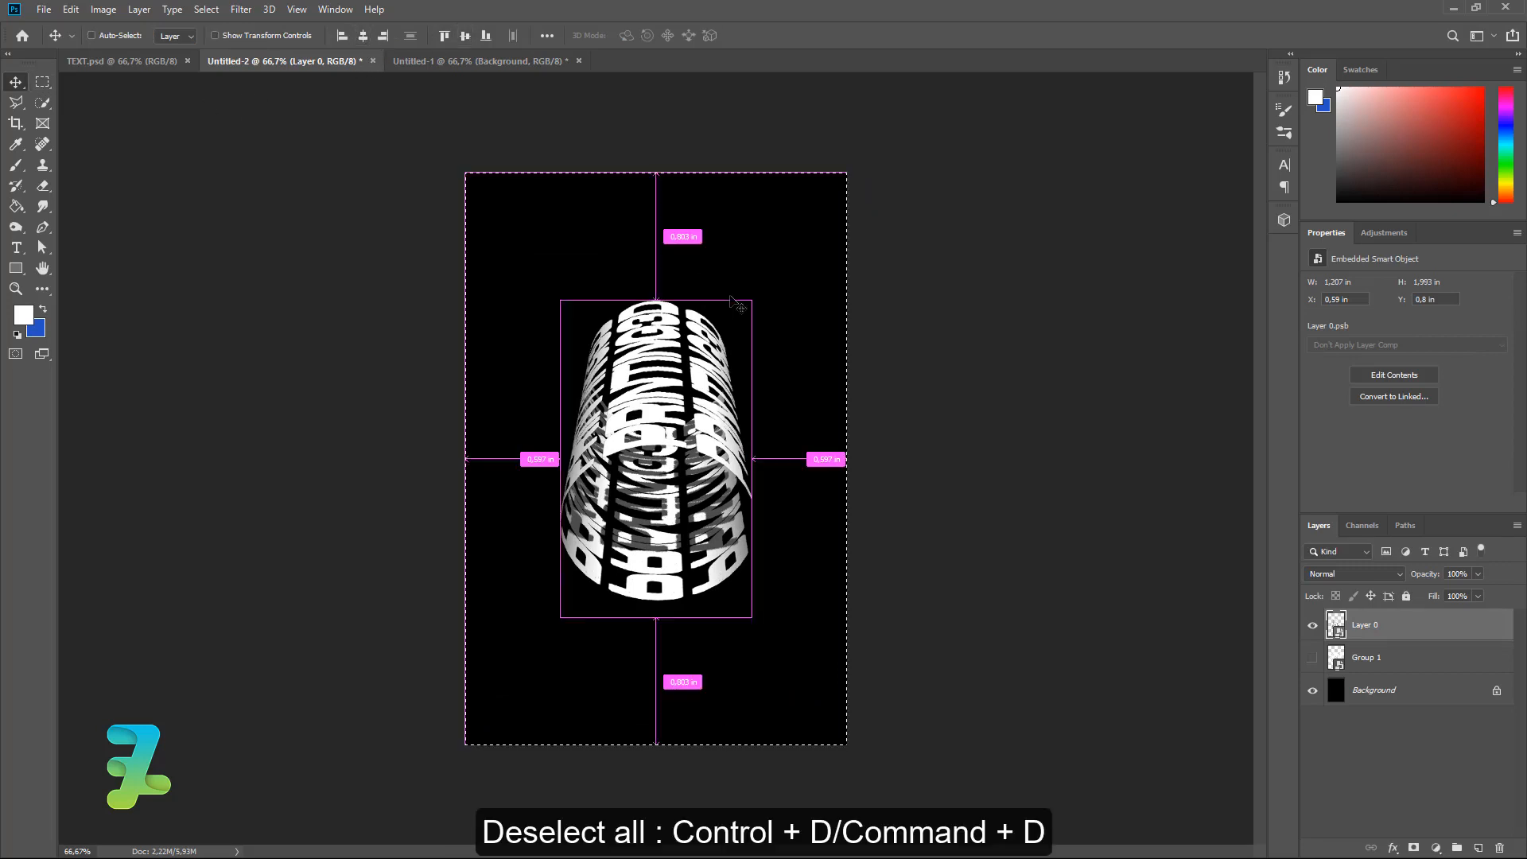
- Squeeze the cylinder non-proportionally with Free Transform to about 56,8% width and 67,9% height
key(ctrl+t)
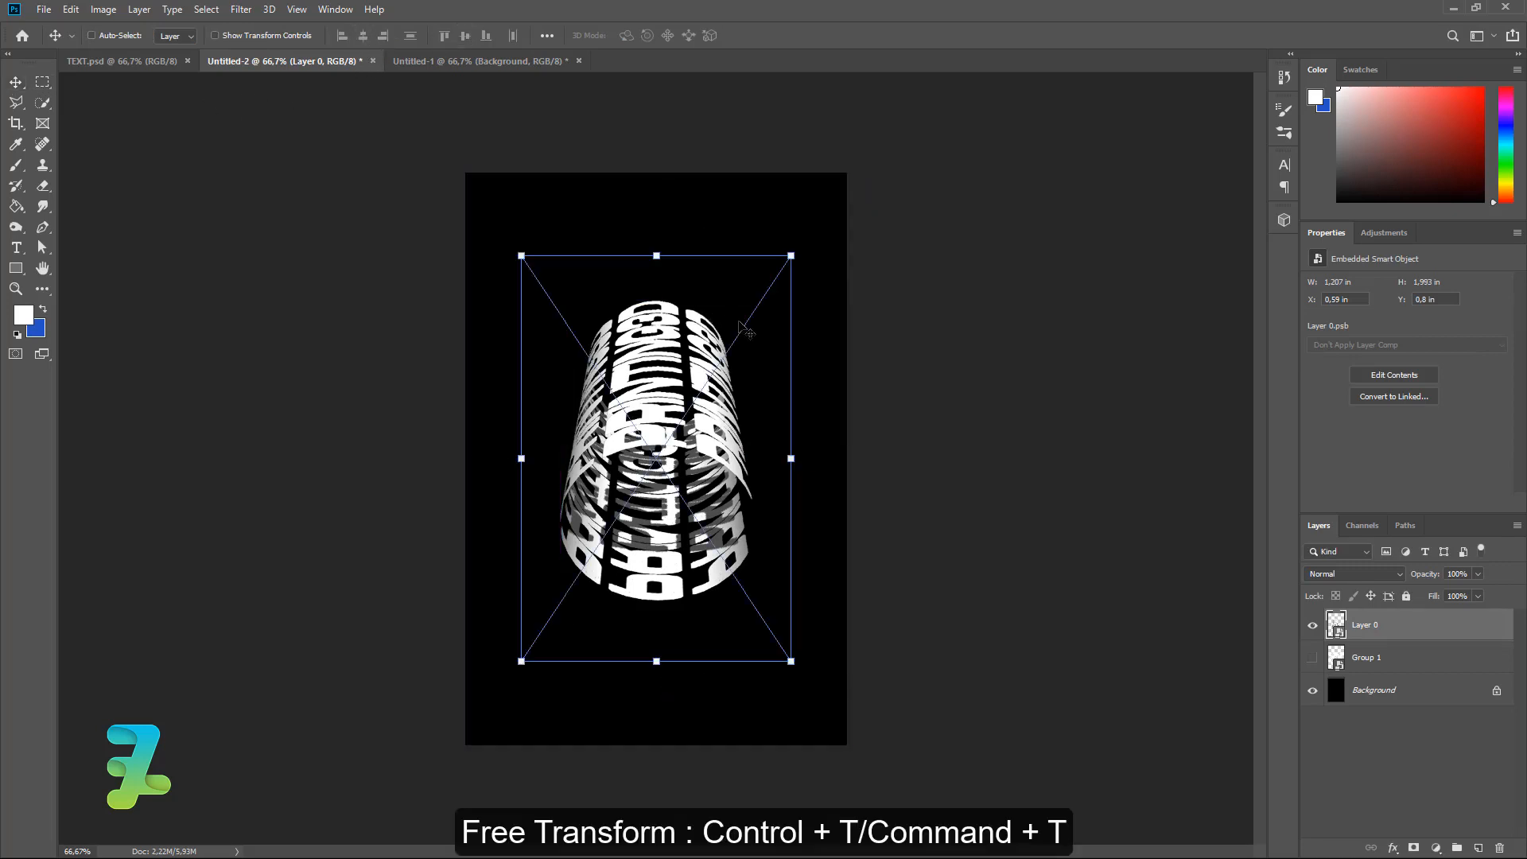
drag(796, 460, 753, 467)
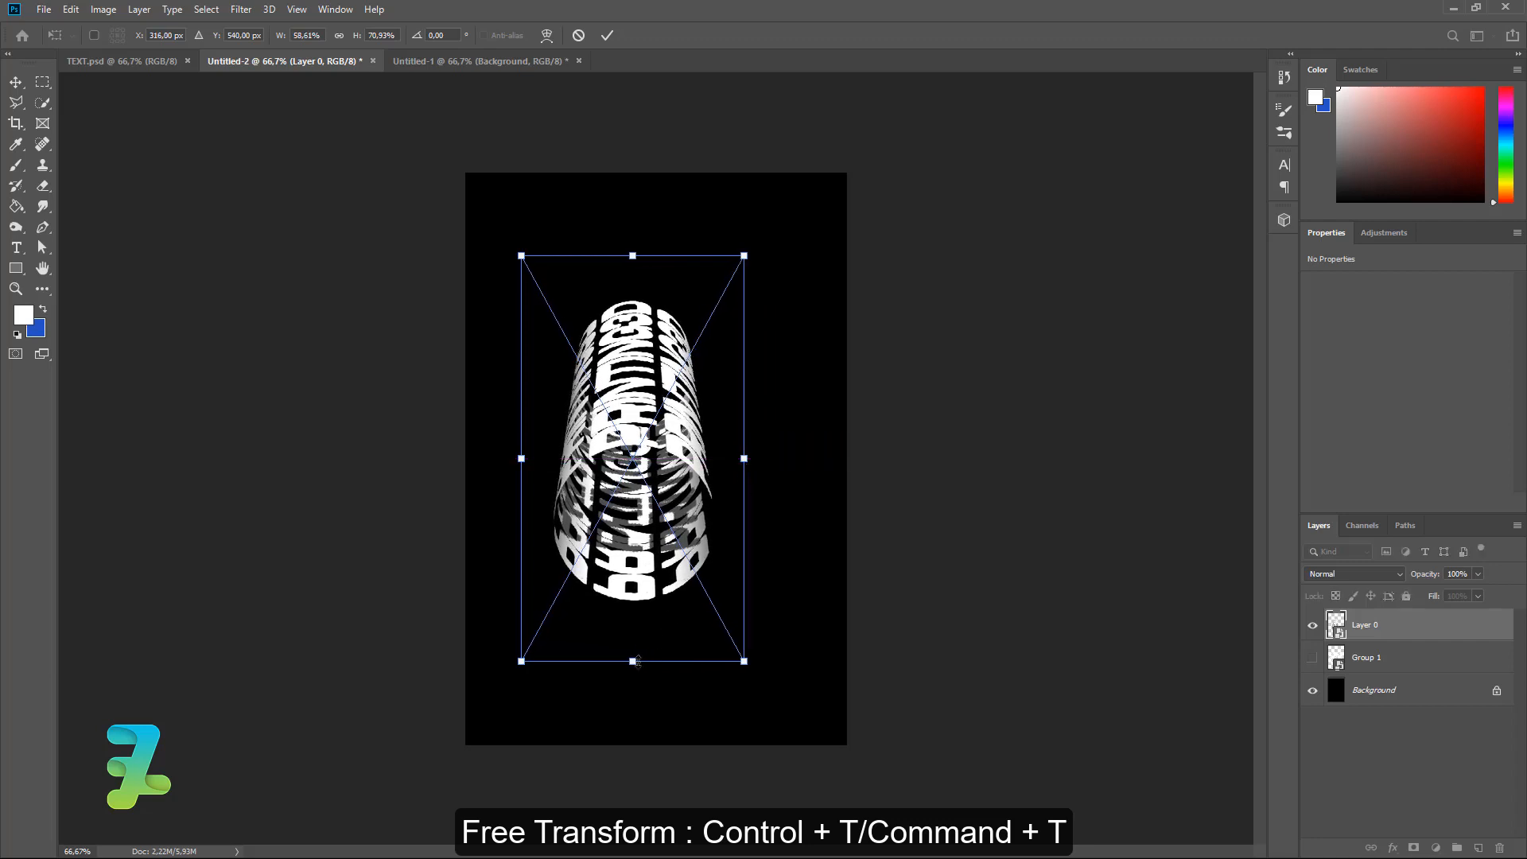
drag(637, 661, 636, 643)
drag(737, 446, 729, 455)
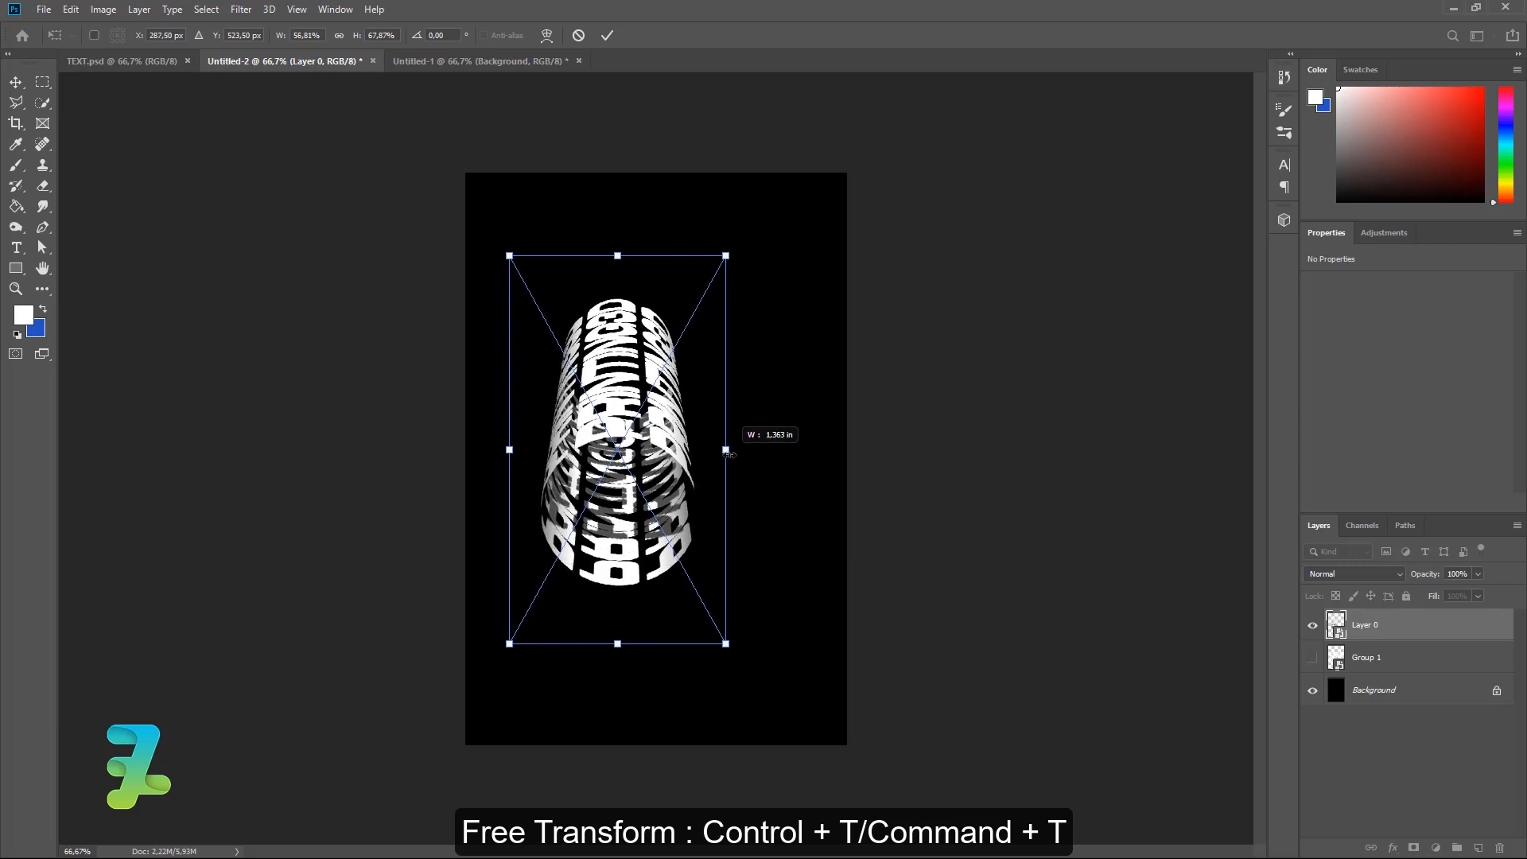
key(Return)
- Centre the cylinder on the canvas in both directions and briefly show Group 1 for comparison before hiding it again
key(ctrl+a)
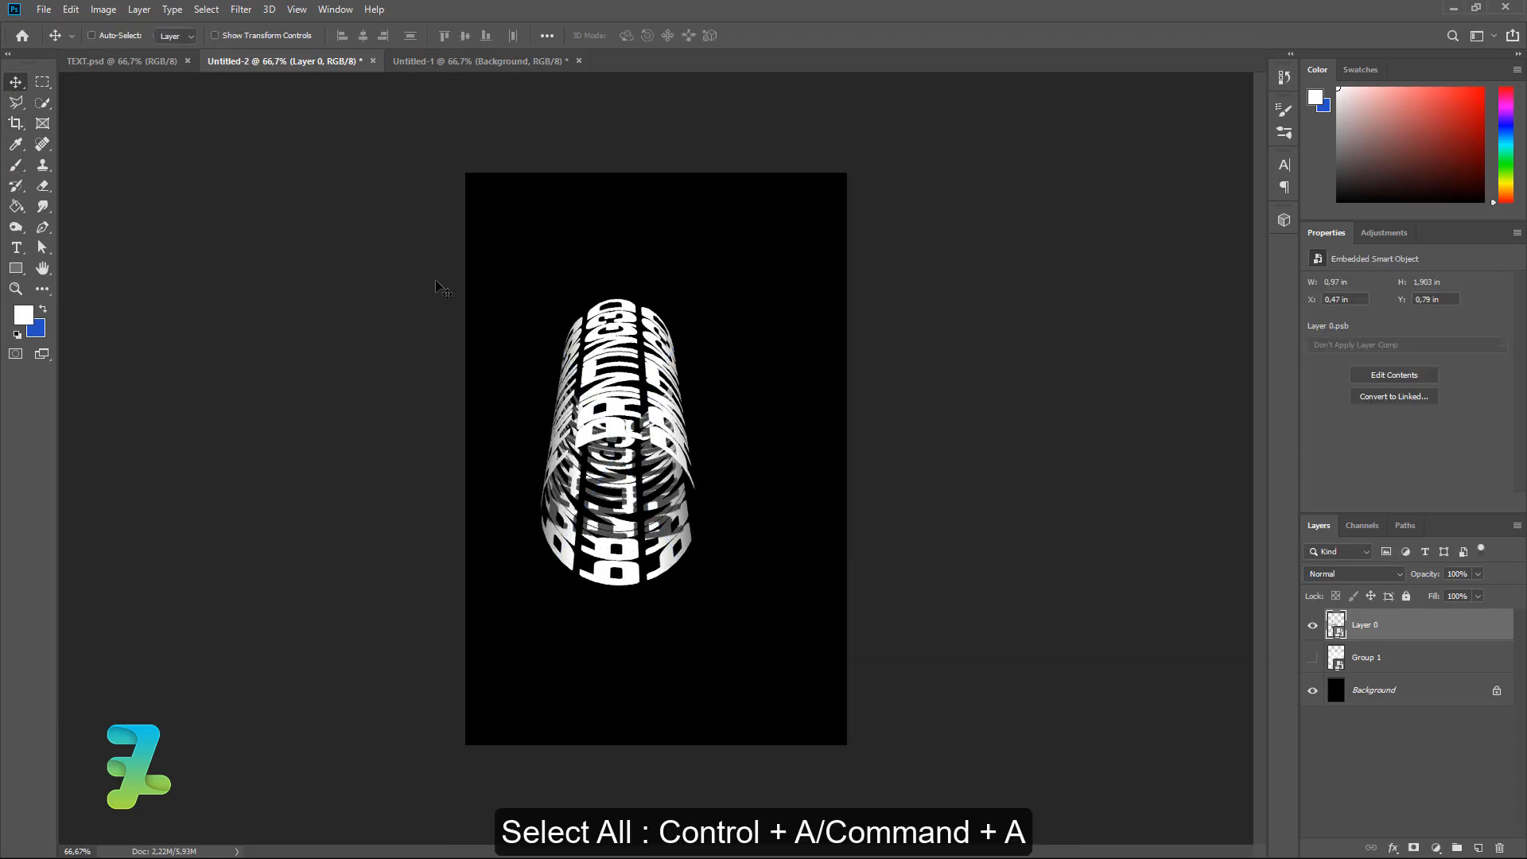
click(366, 35)
click(466, 37)
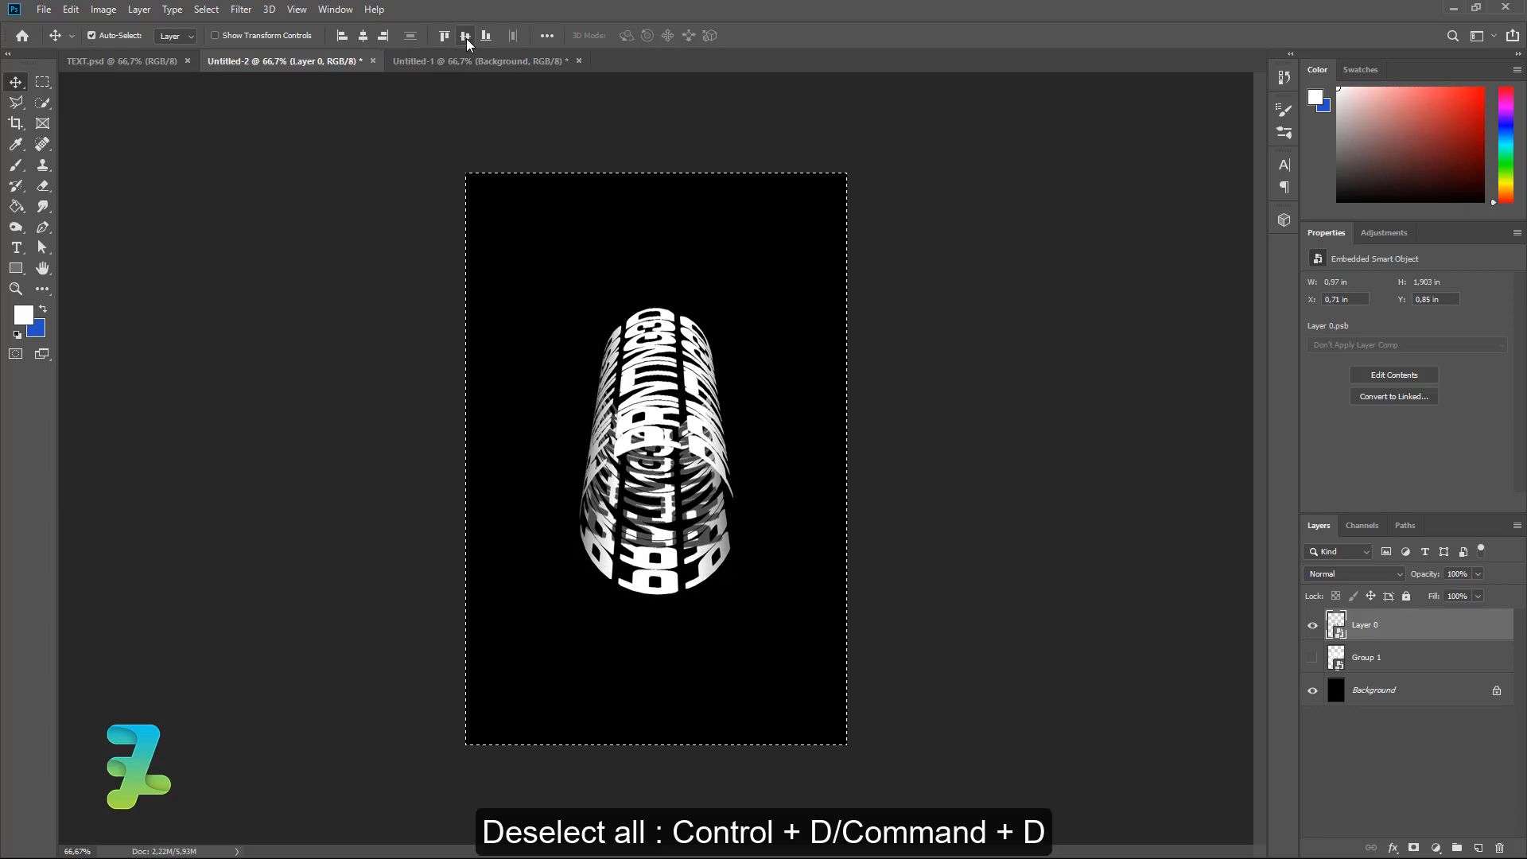
key(ctrl+d)
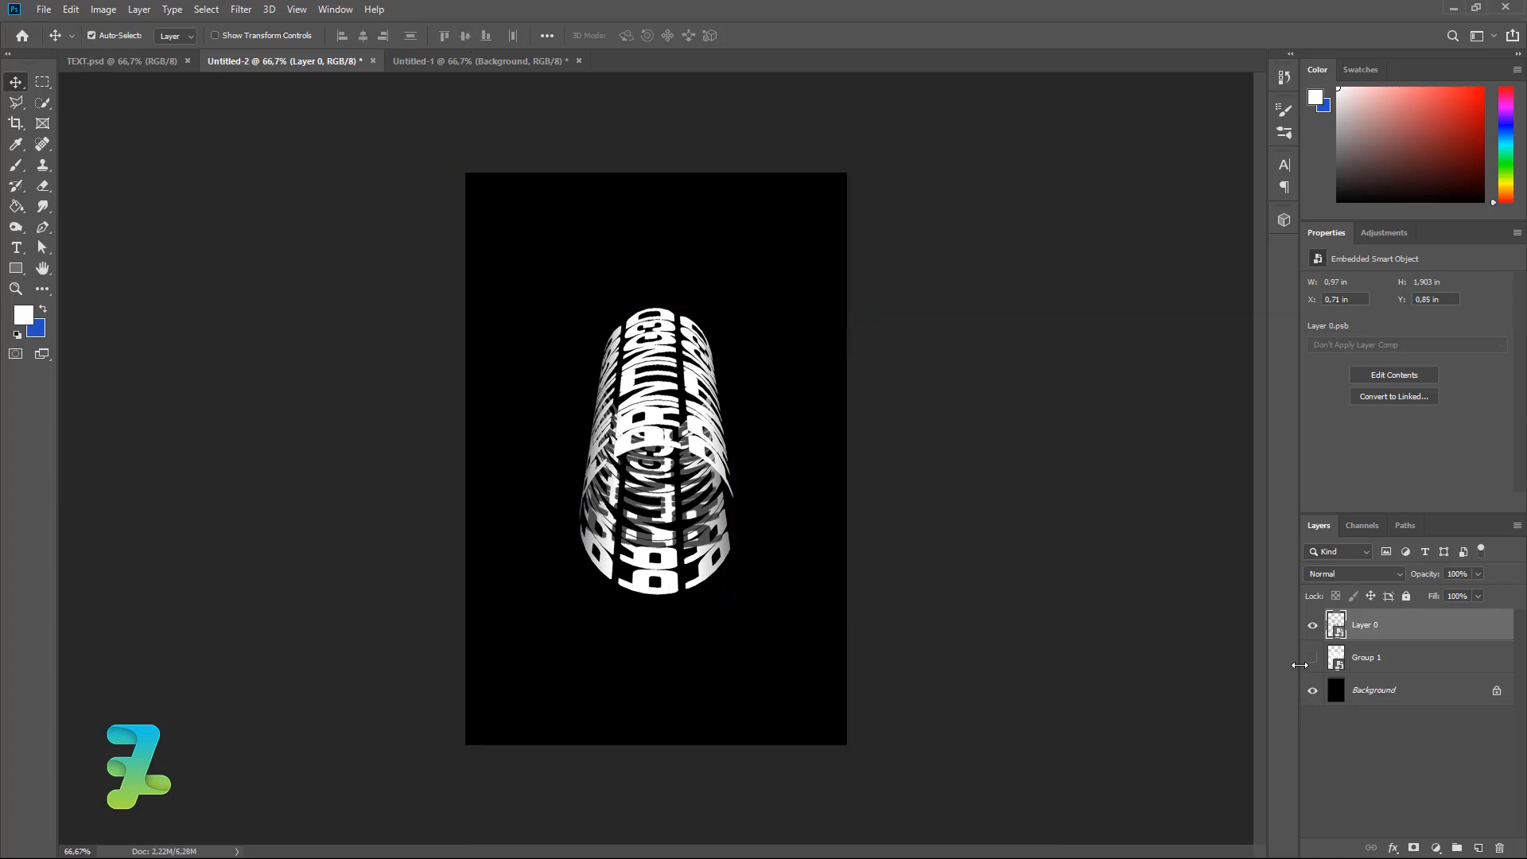
click(1311, 661)
click(1312, 660)
- Add a horizontal guide and move it down to the bottom edge of the cylinder
click(303, 10)
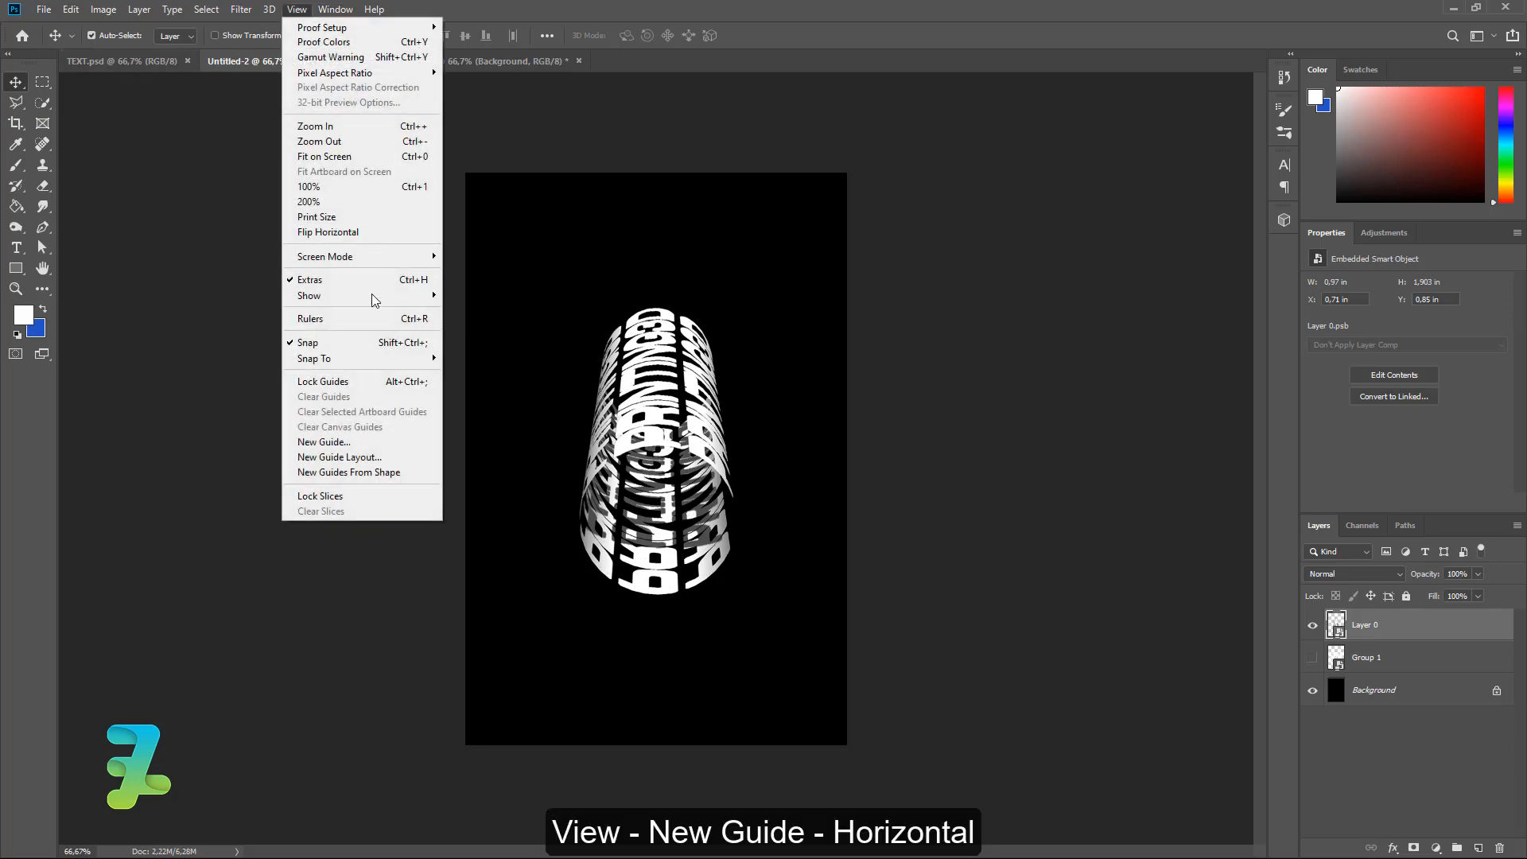
click(379, 439)
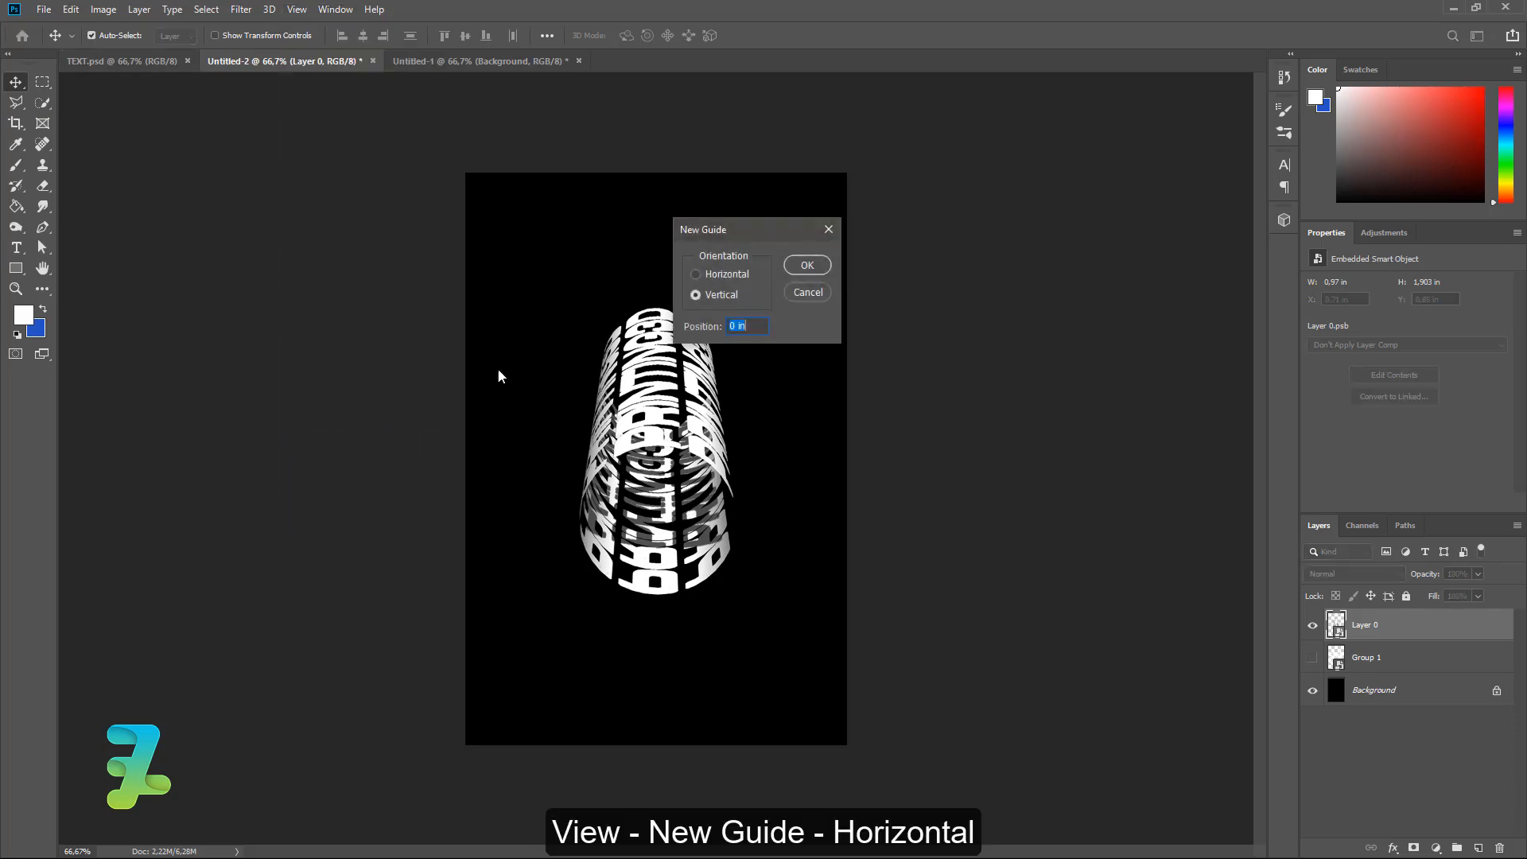
click(699, 273)
click(807, 264)
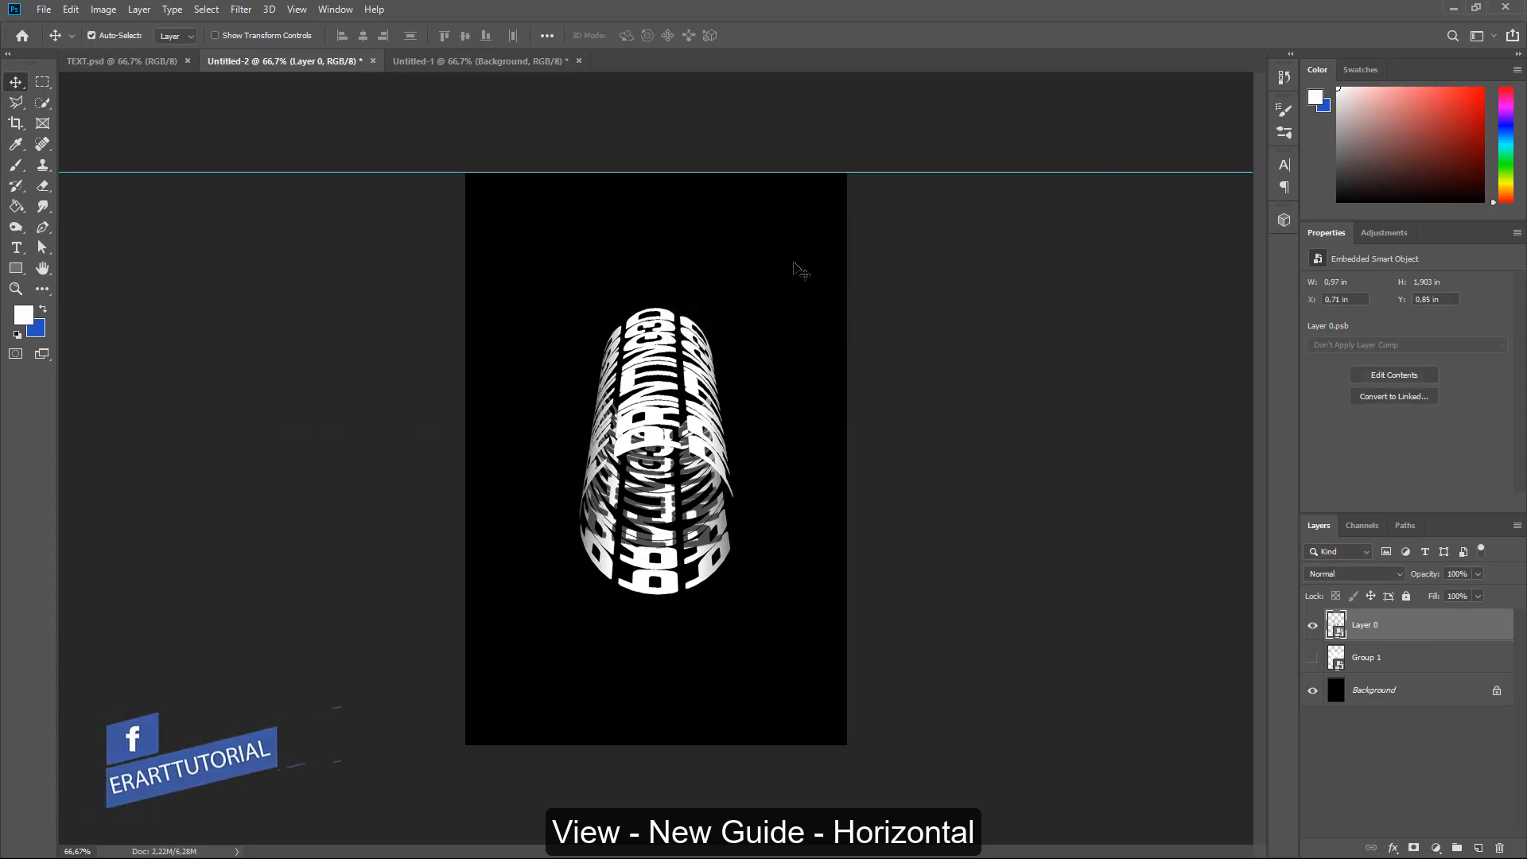
drag(730, 172, 735, 597)
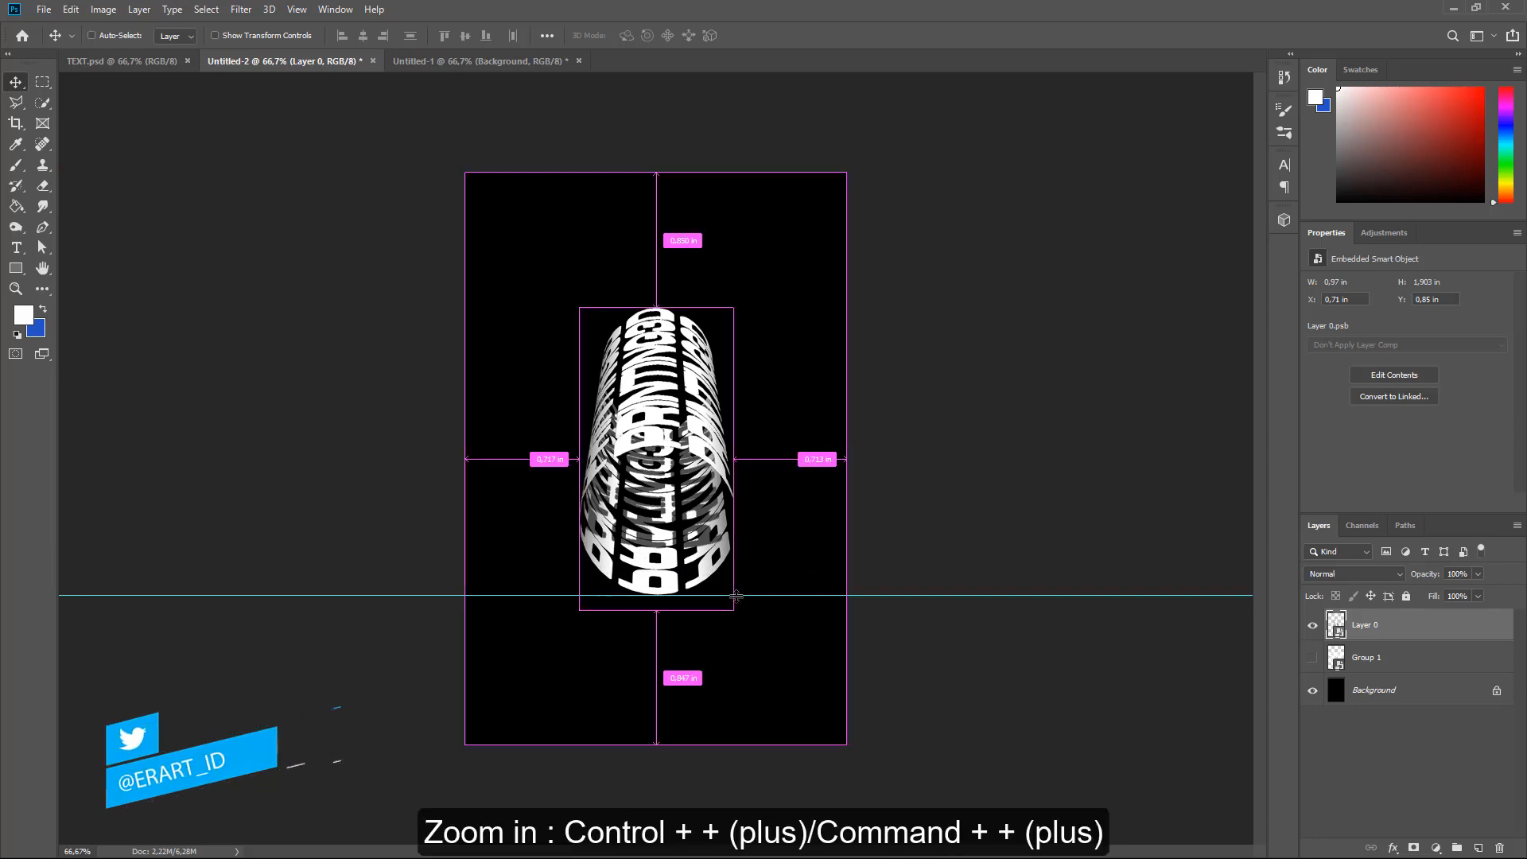
key(ctrl+plus)
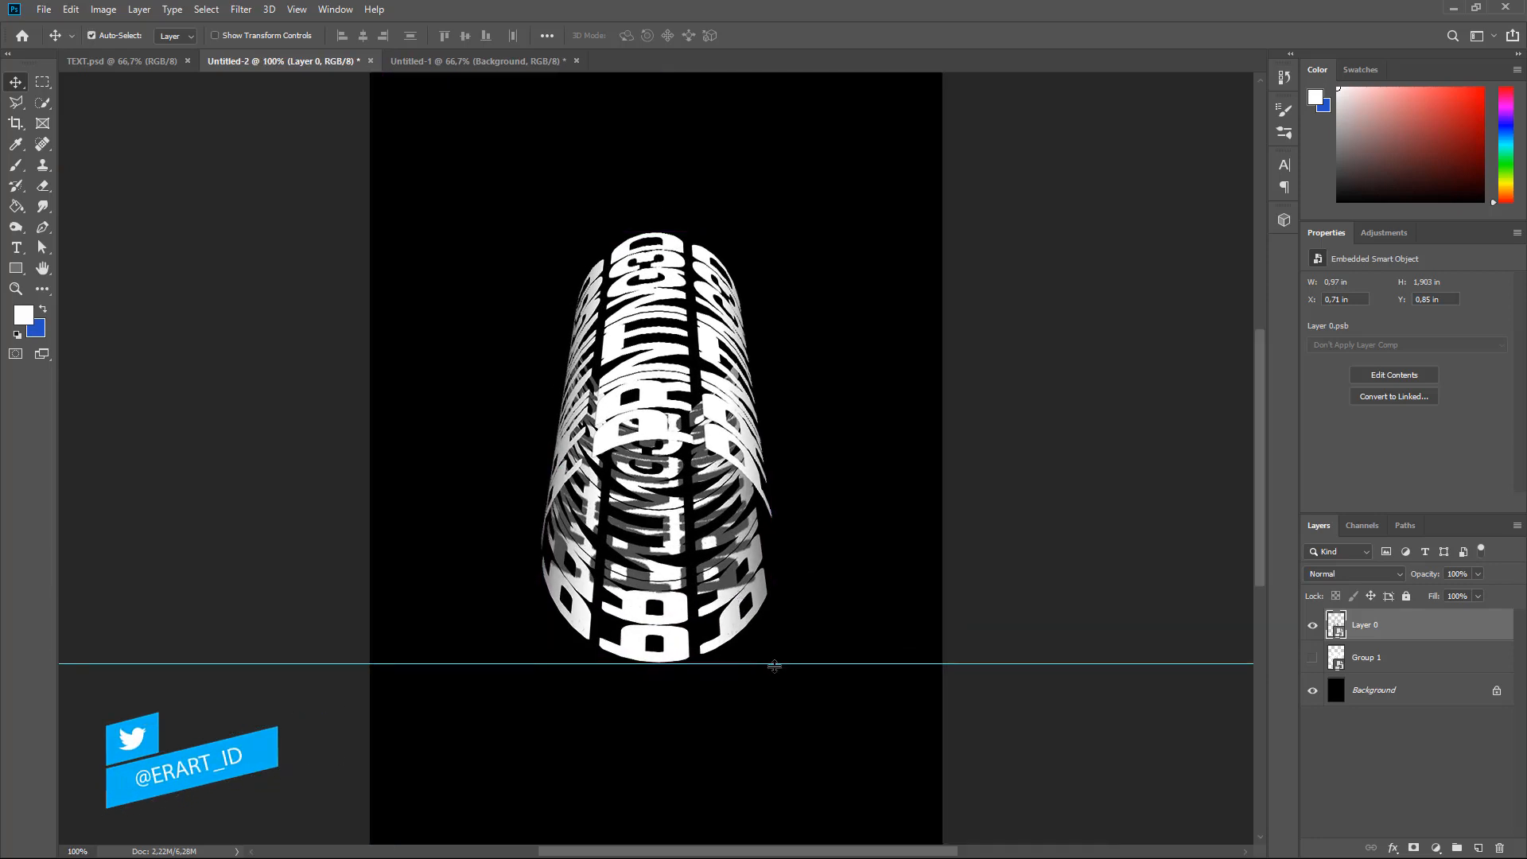
- Add a second horizontal guide and move it down to the middle of the cylinder, near its front opening
scroll(556, 398, up, 3)
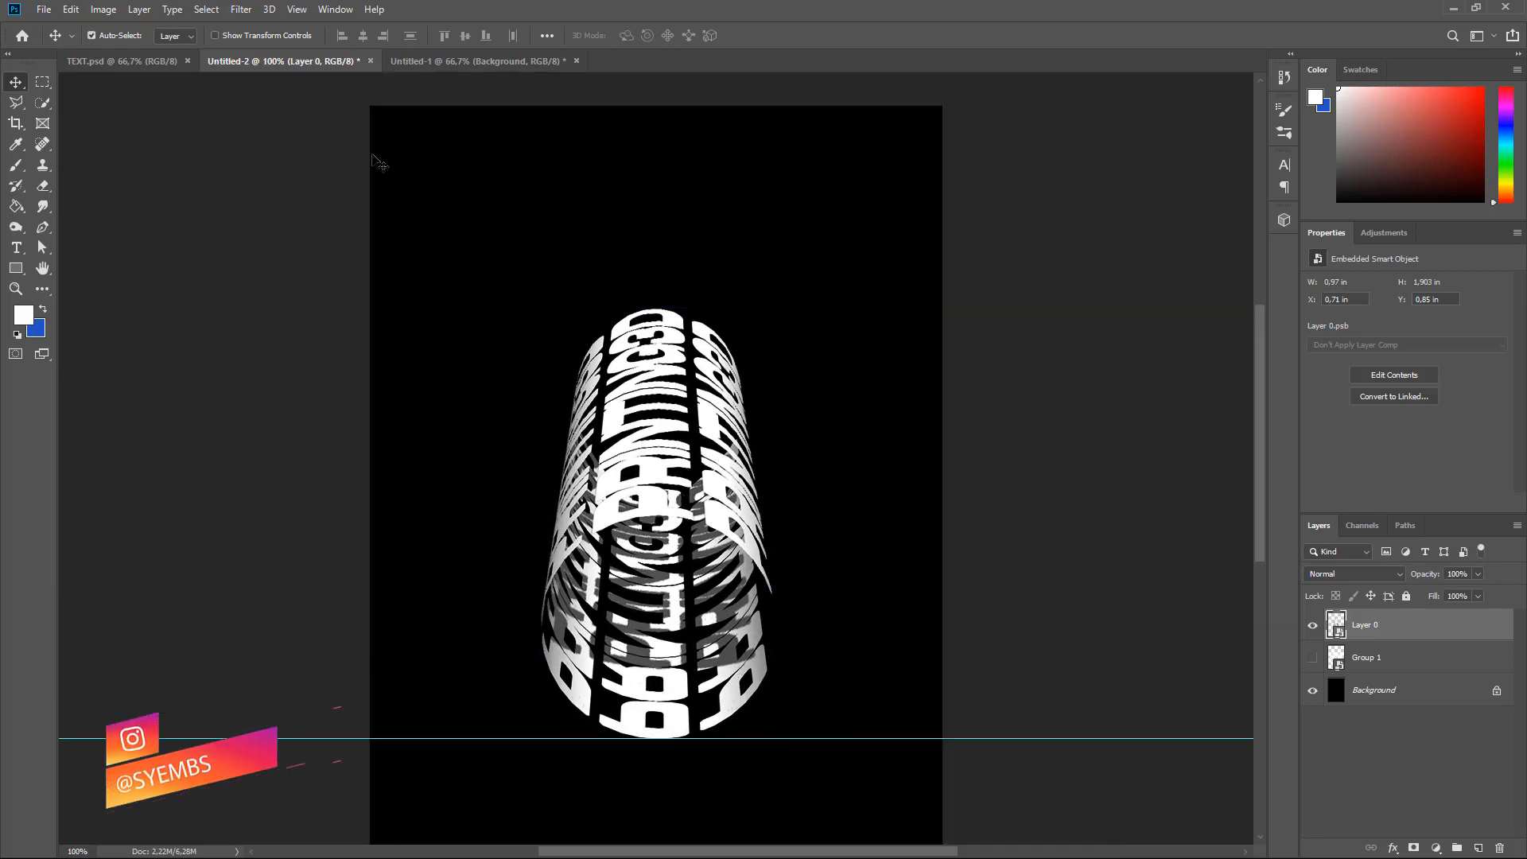
click(297, 8)
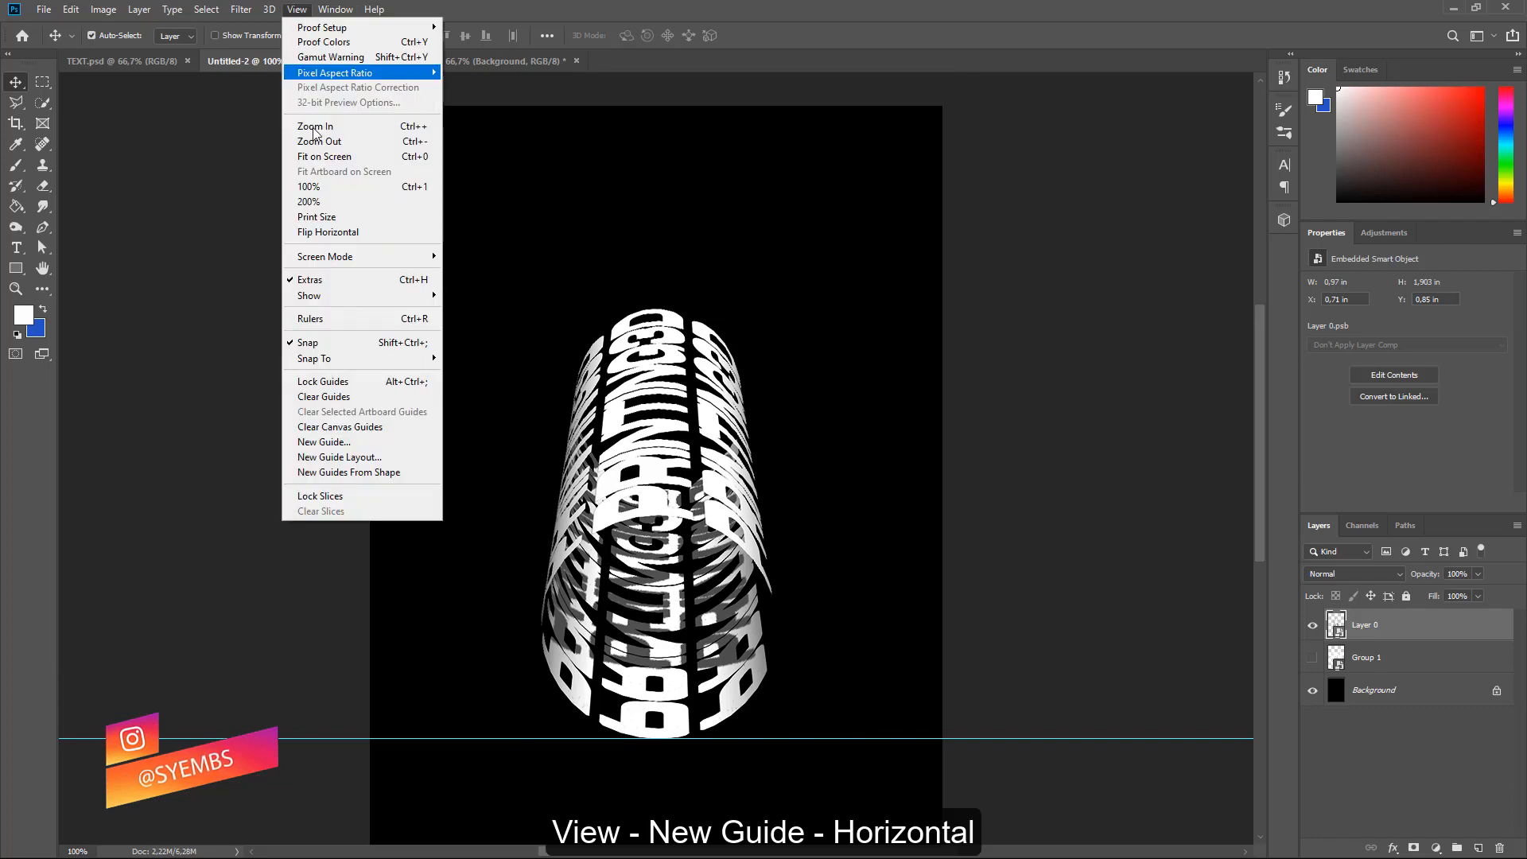
click(350, 448)
click(806, 264)
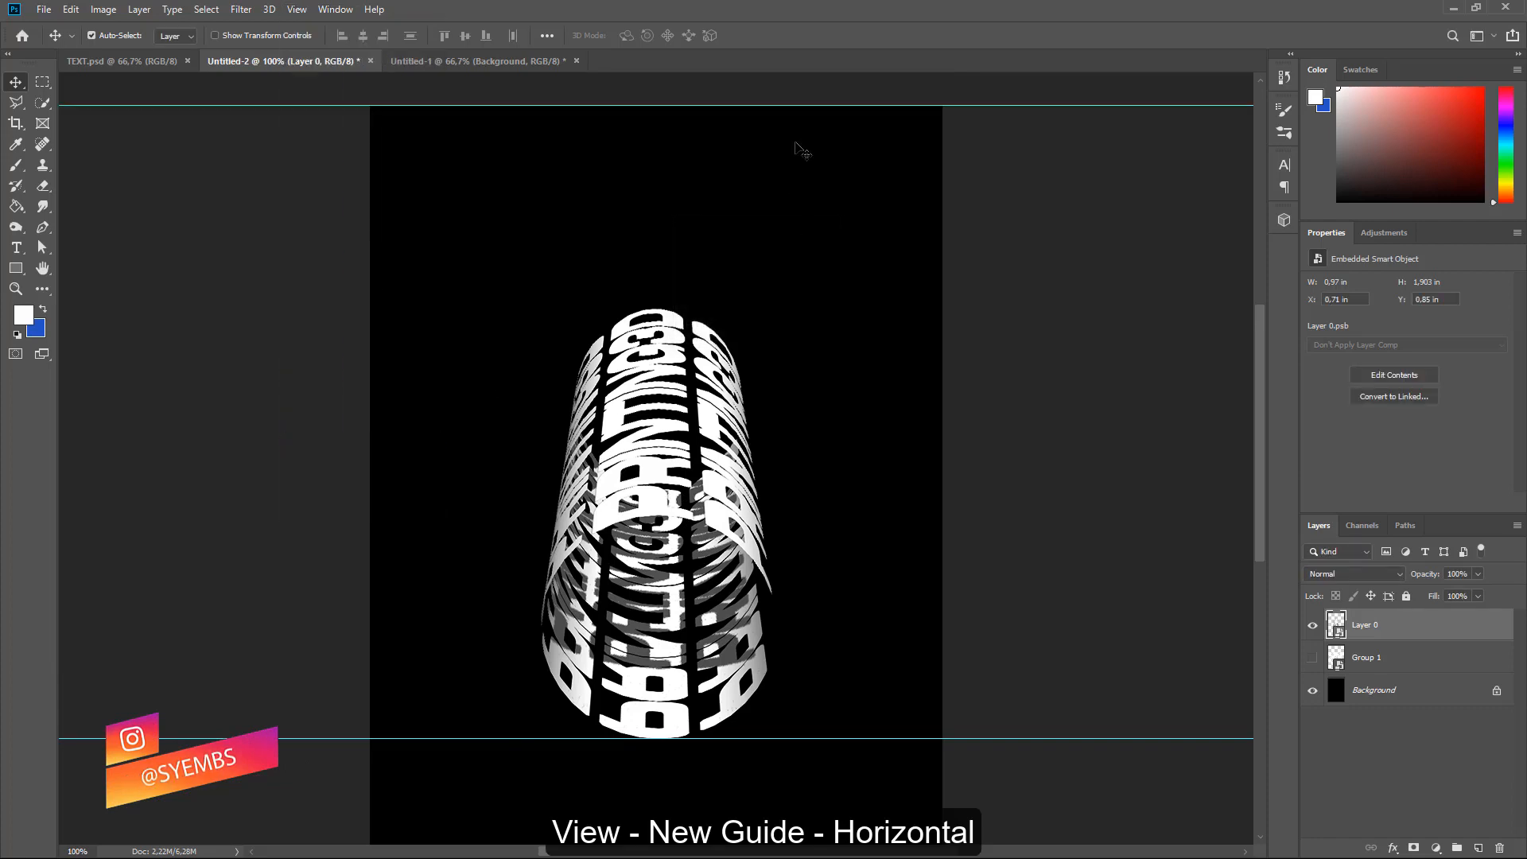
mouse_move(813, 108)
mouse_down()
mouse_move(831, 494)
mouse_move(867, 493)
mouse_up()
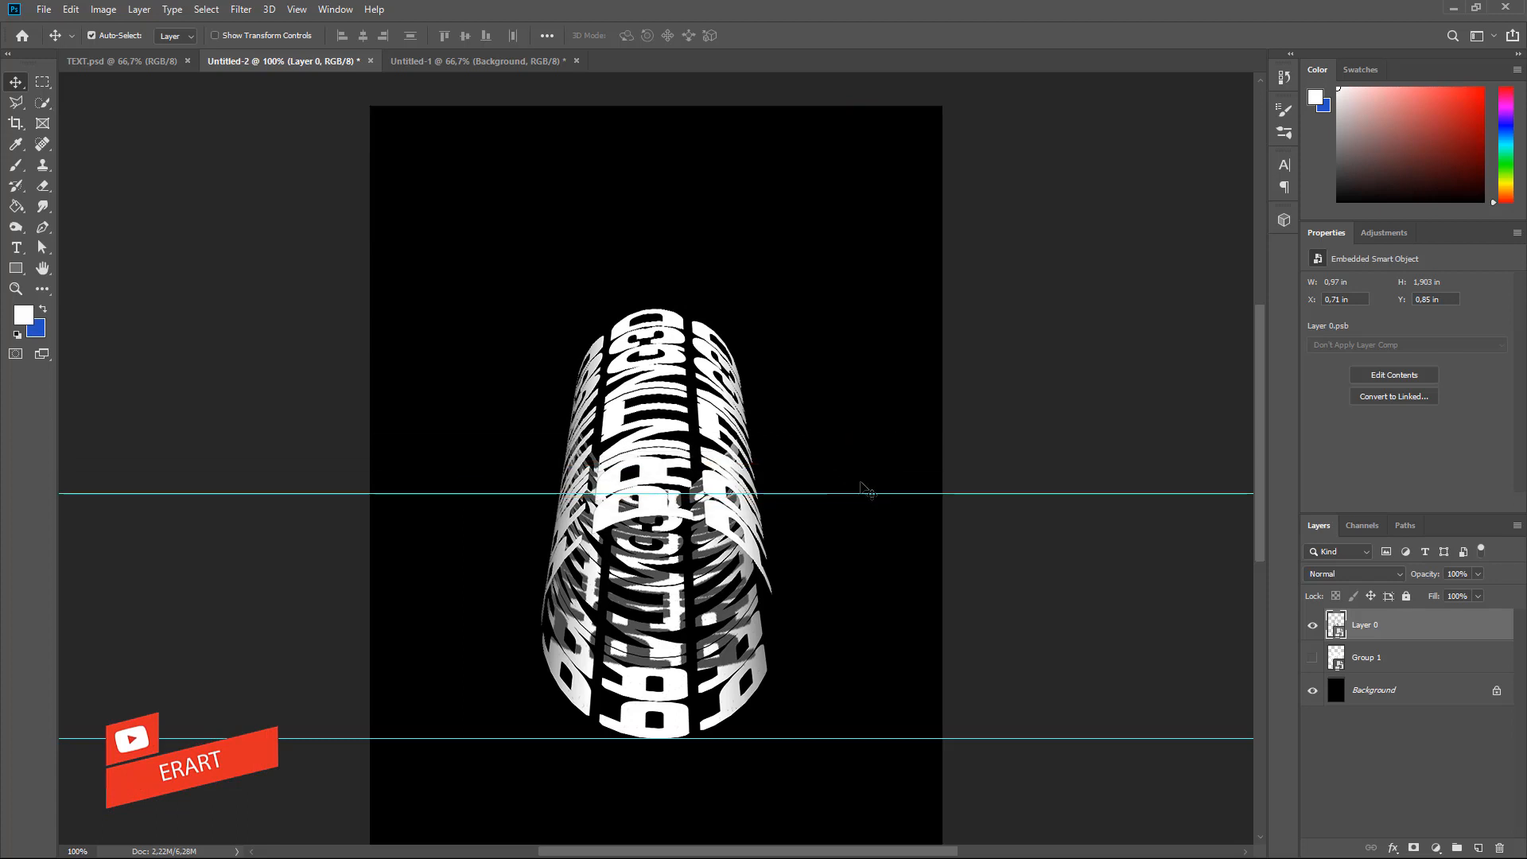
- Show Group 1 again and move its 2019/2020 text so the bottom edge sits on the lower guide
click(1314, 658)
click(1333, 662)
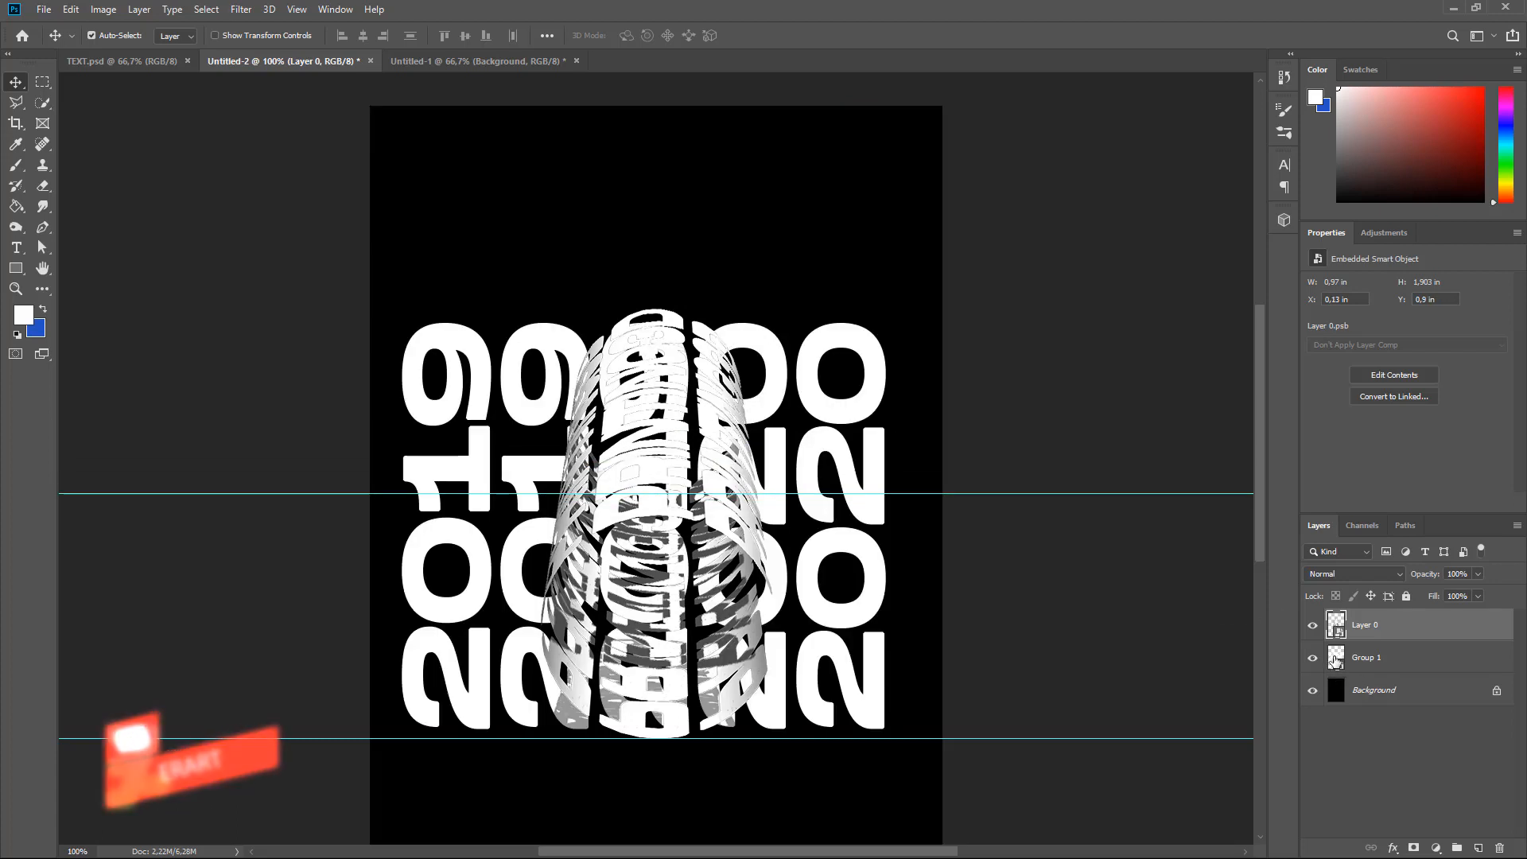
mouse_move(877, 646)
mouse_down()
mouse_move(875, 658)
mouse_move(866, 640)
mouse_up()
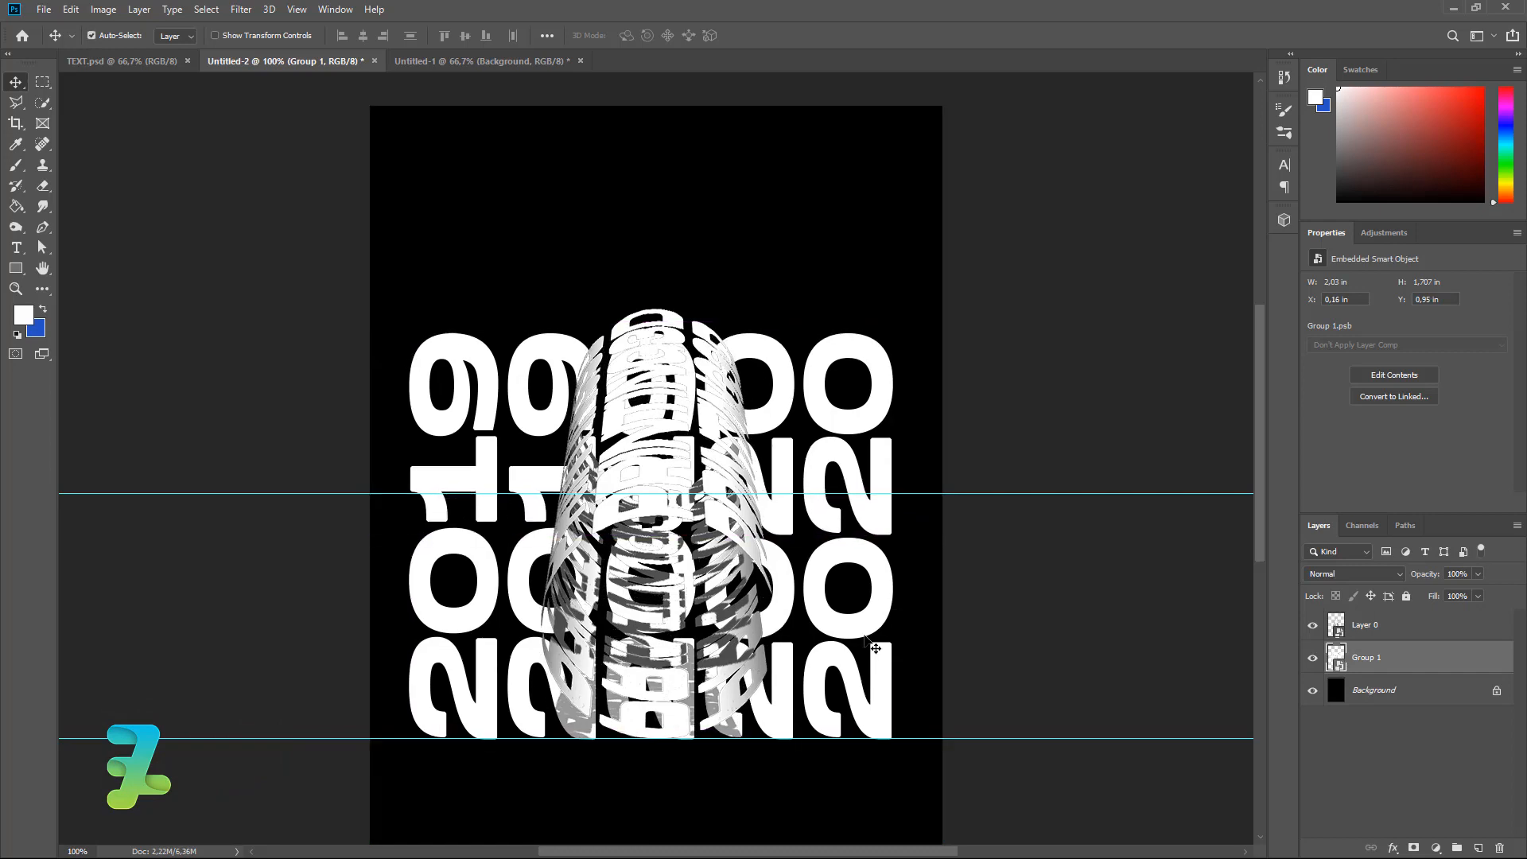
- Start a Distort transform on Group 1 and pull both bottom corners outward past the canvas edges along the lower guide
key(ctrl+minus)
key(ctrl+minus)
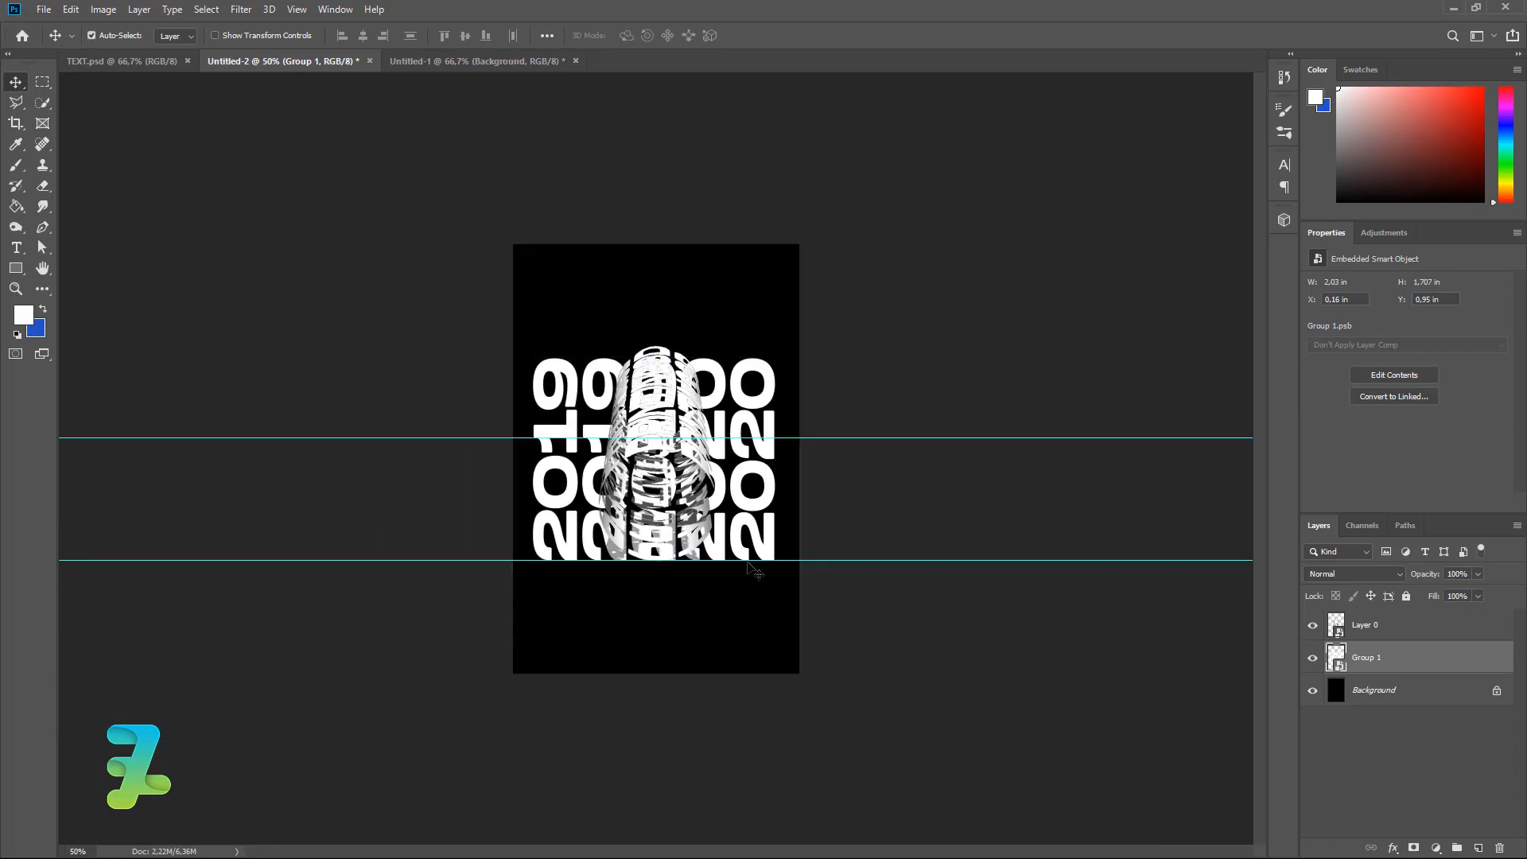
click(69, 11)
mouse_move(199, 374)
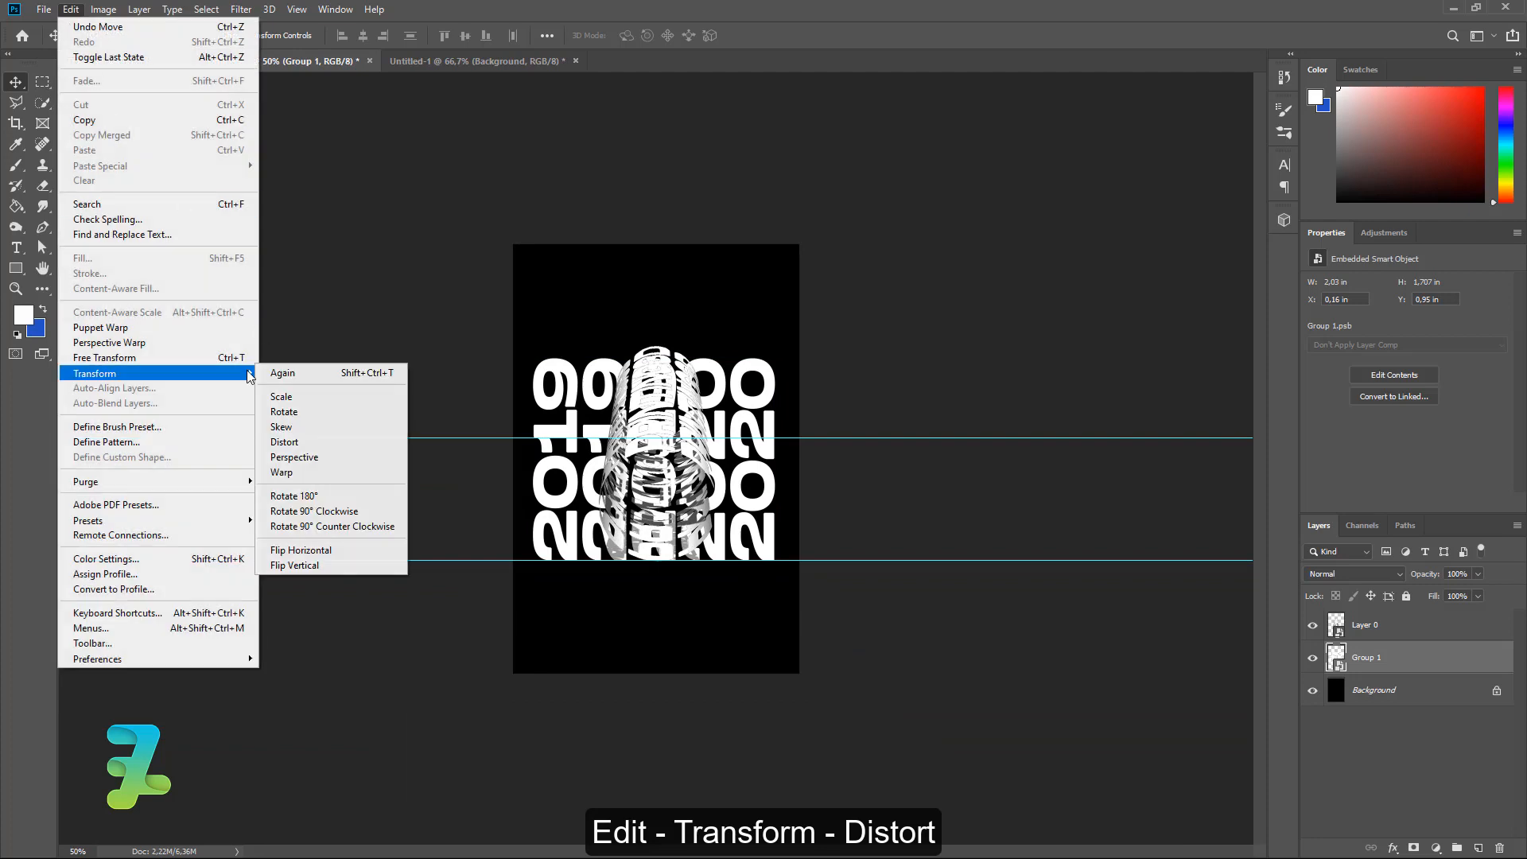
click(308, 443)
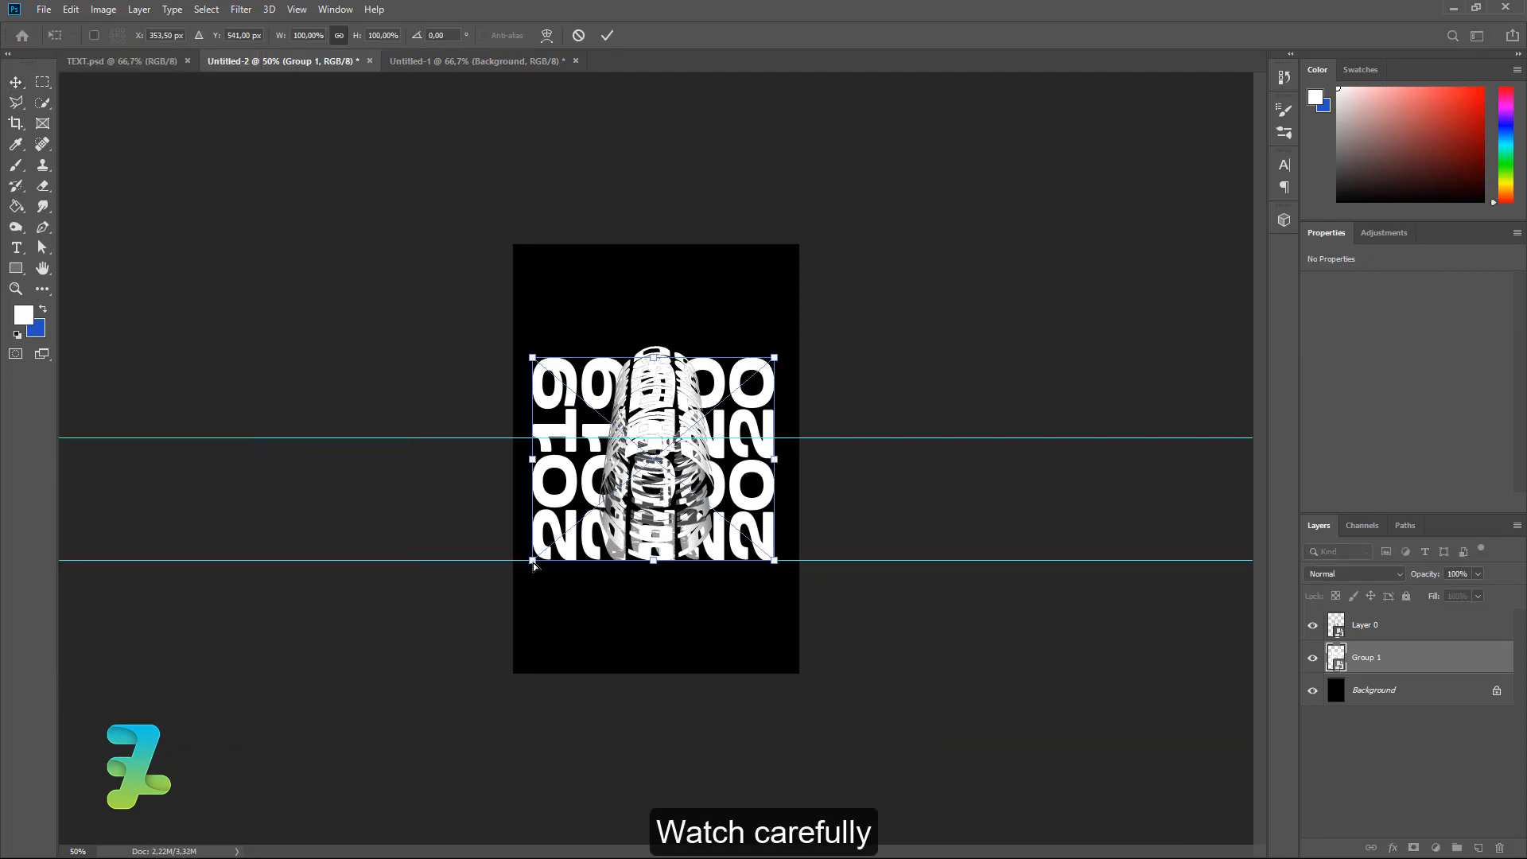
drag(534, 565, 464, 561)
drag(775, 562, 847, 562)
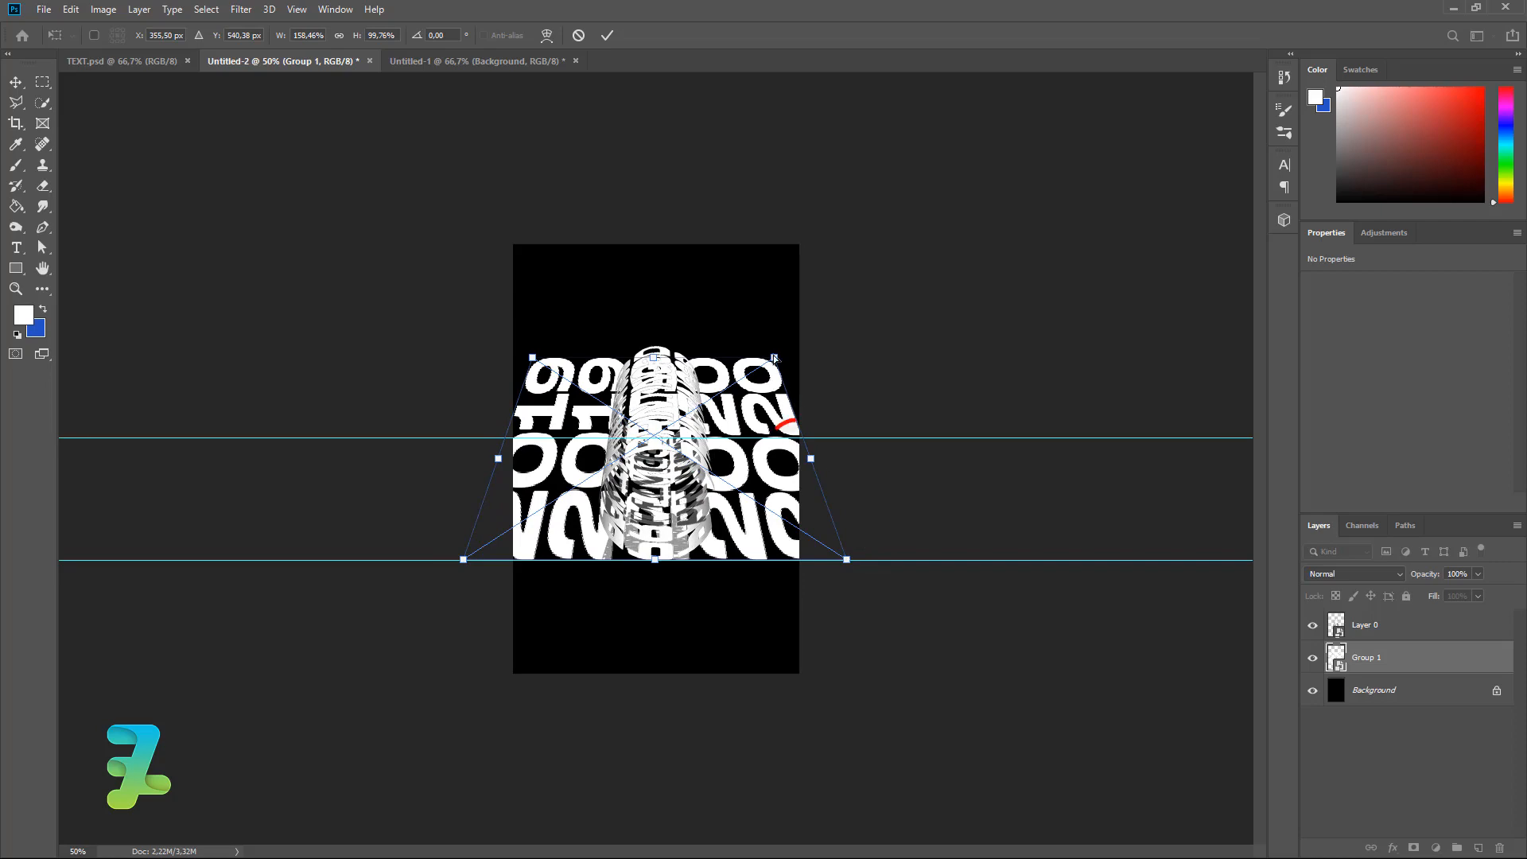
- Bring both top corners of Group 1 down to where the upper guide meets the canvas edges, and apply the distortion
drag(774, 358, 799, 438)
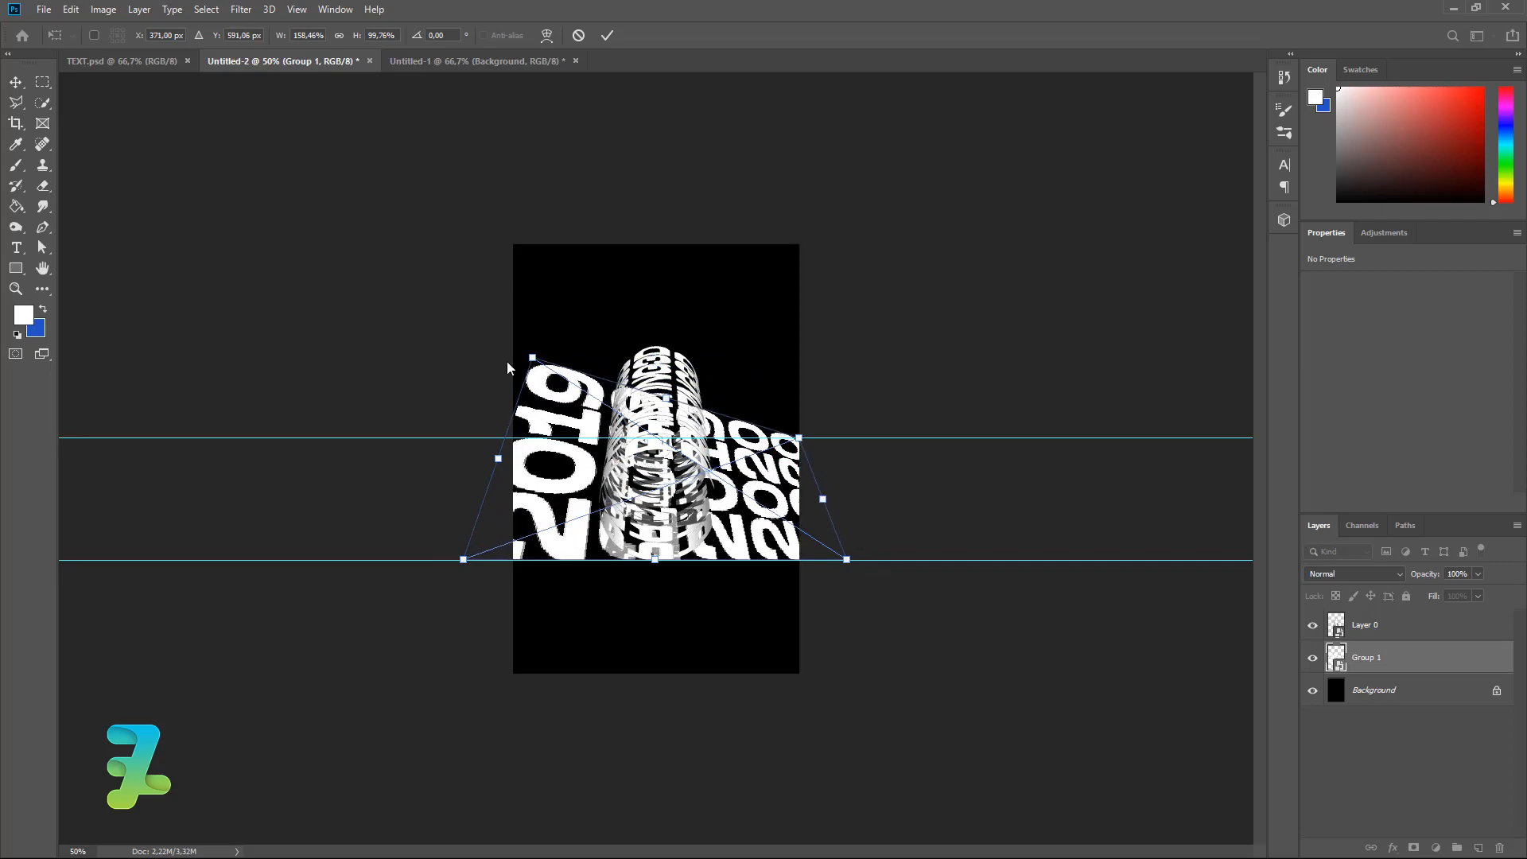
drag(541, 358, 514, 438)
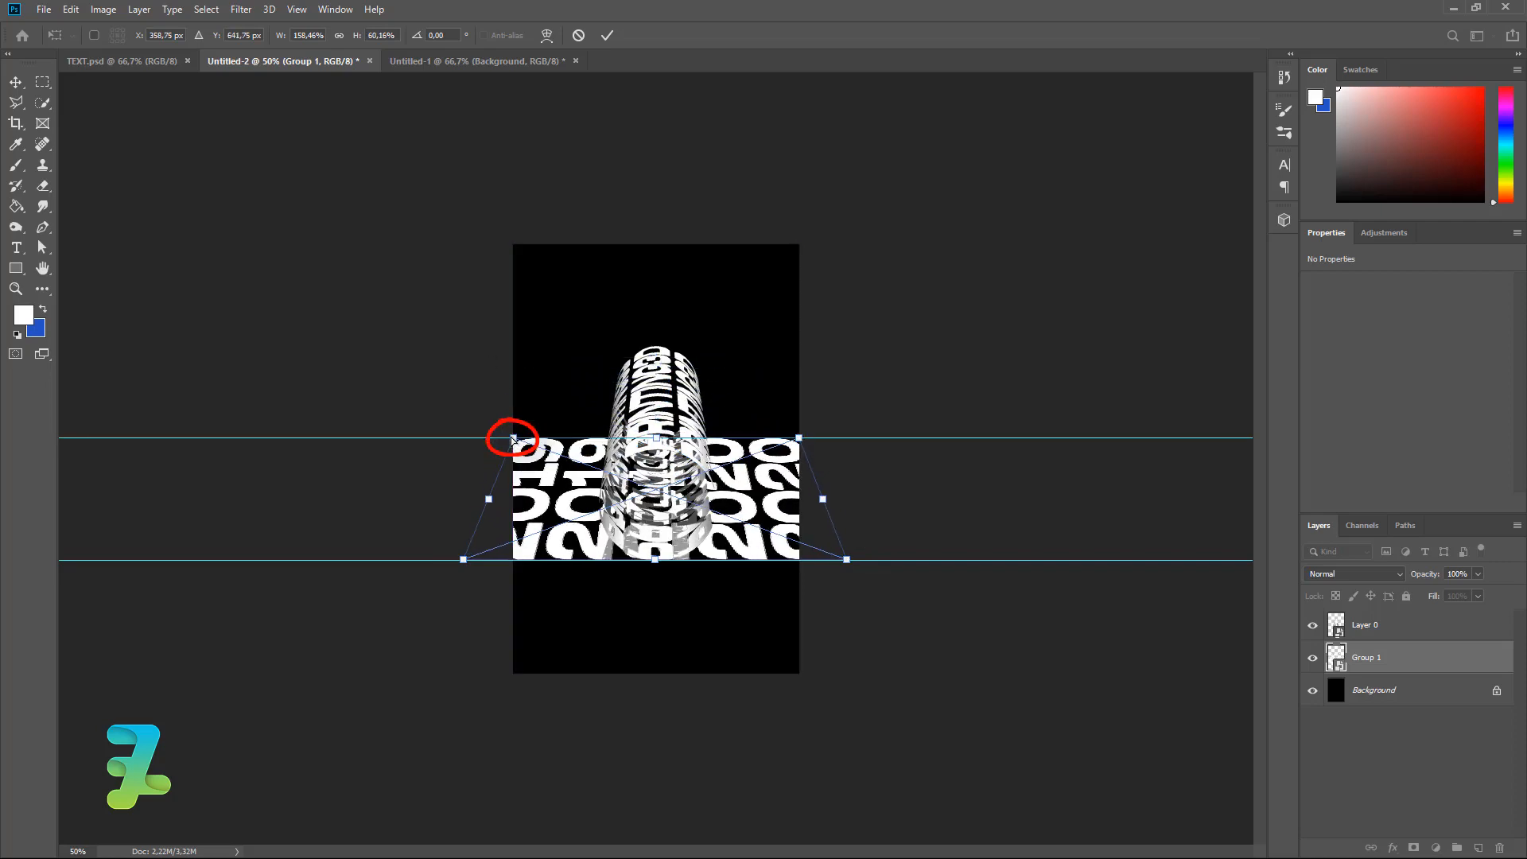
click(14, 82)
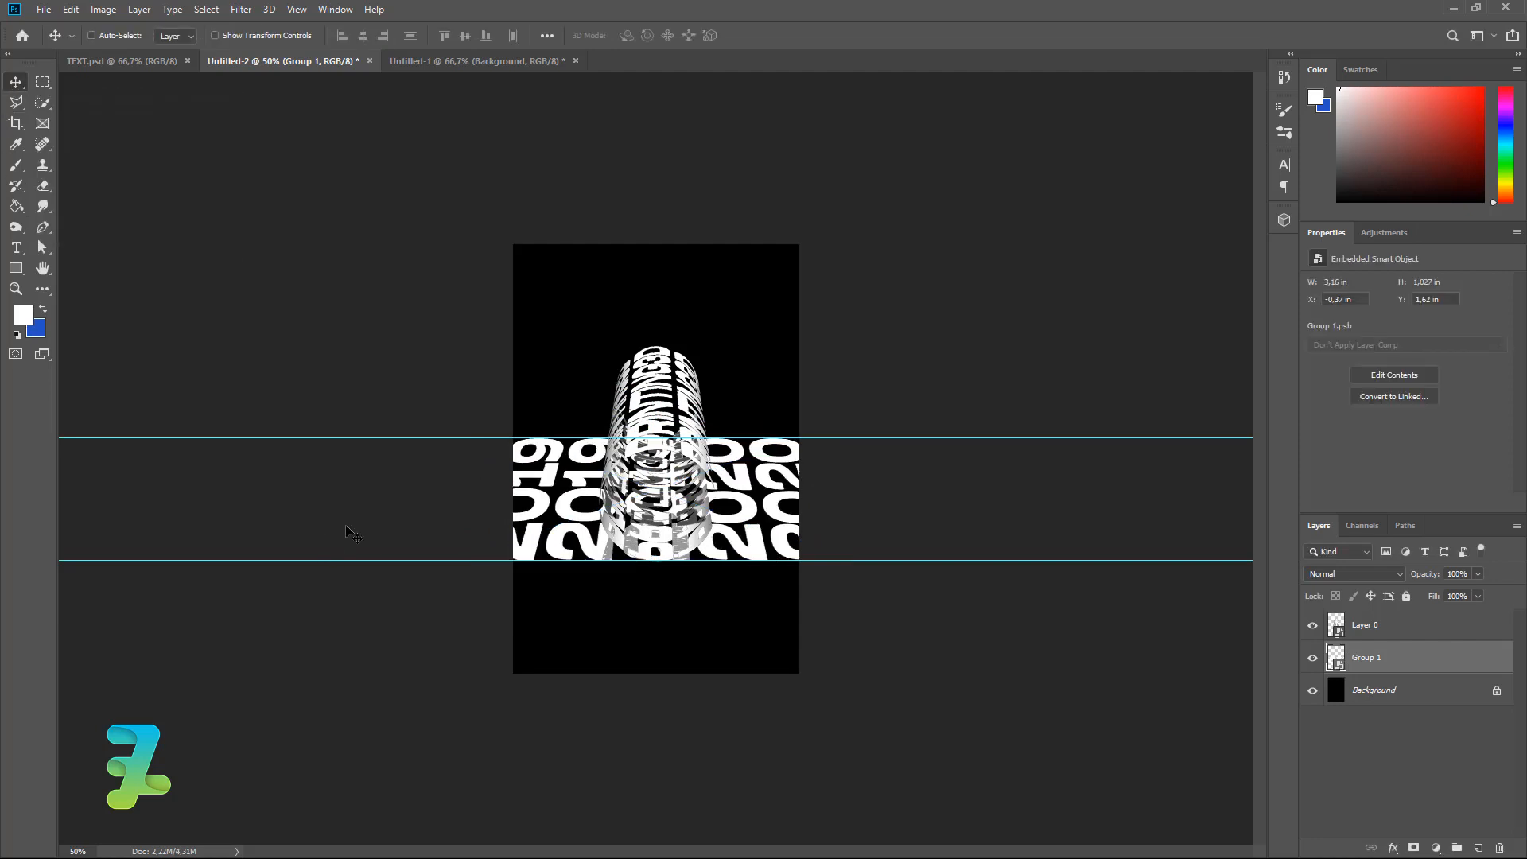
- Duplicate the cylinder Layer 0 and place the copy beneath Group 1 in the layer order
key(ctrl+plus)
key(ctrl+plus)
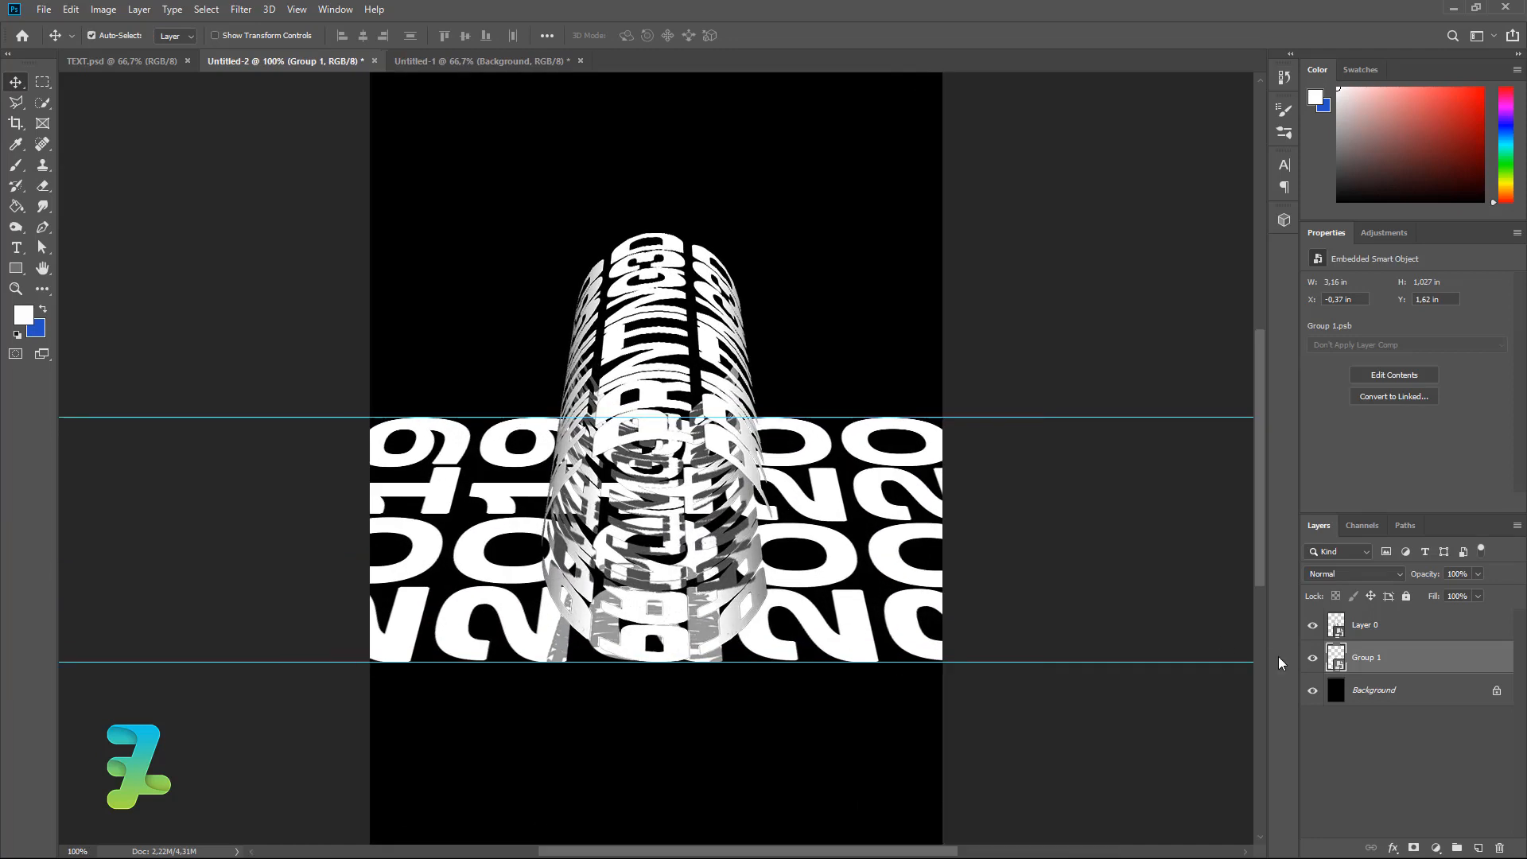
click(1340, 627)
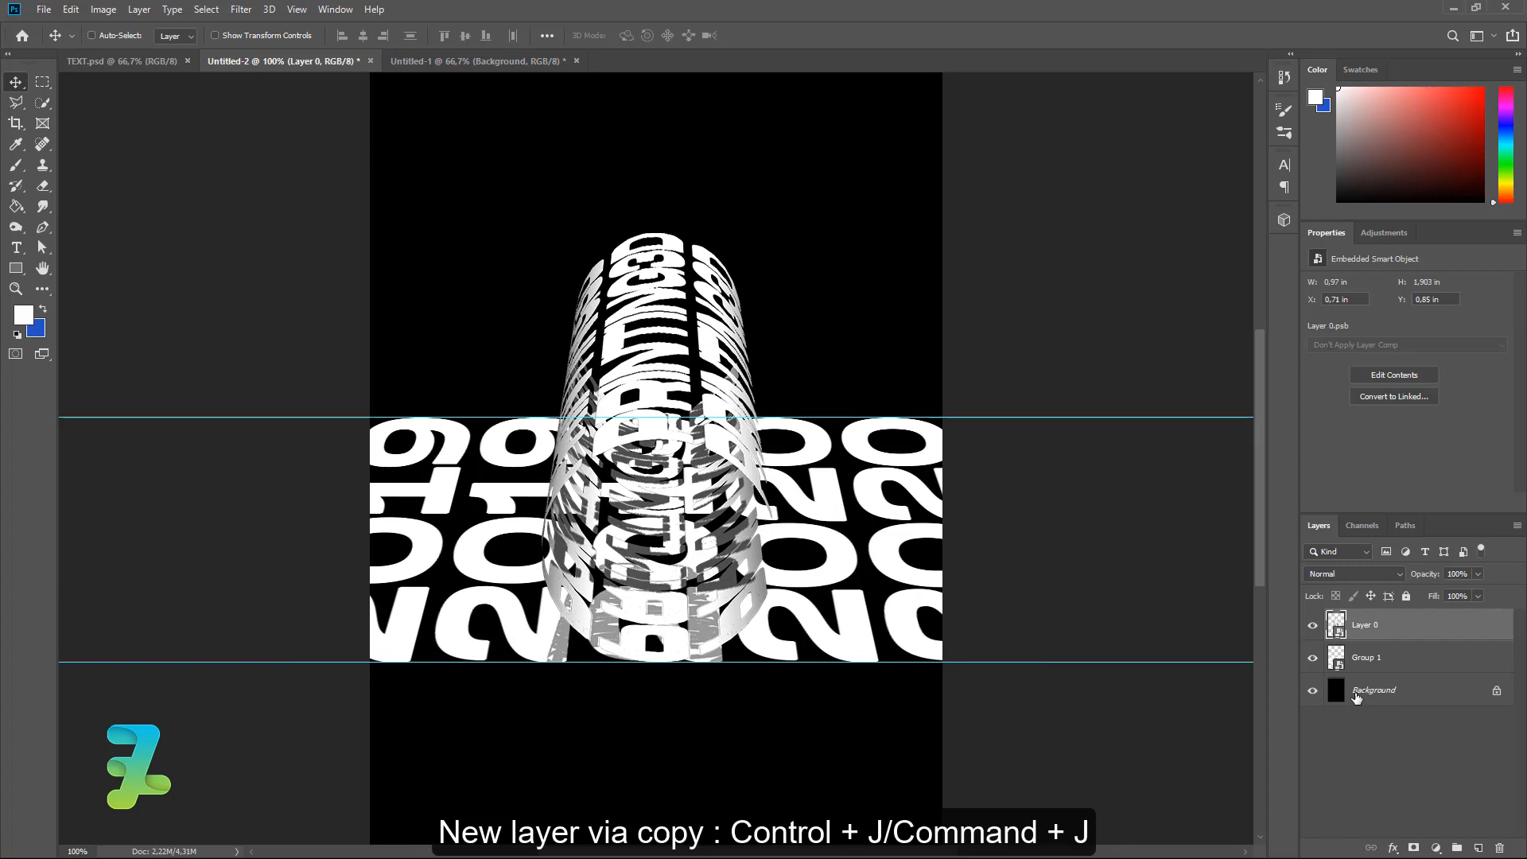
key(ctrl+j)
drag(1342, 639, 1355, 674)
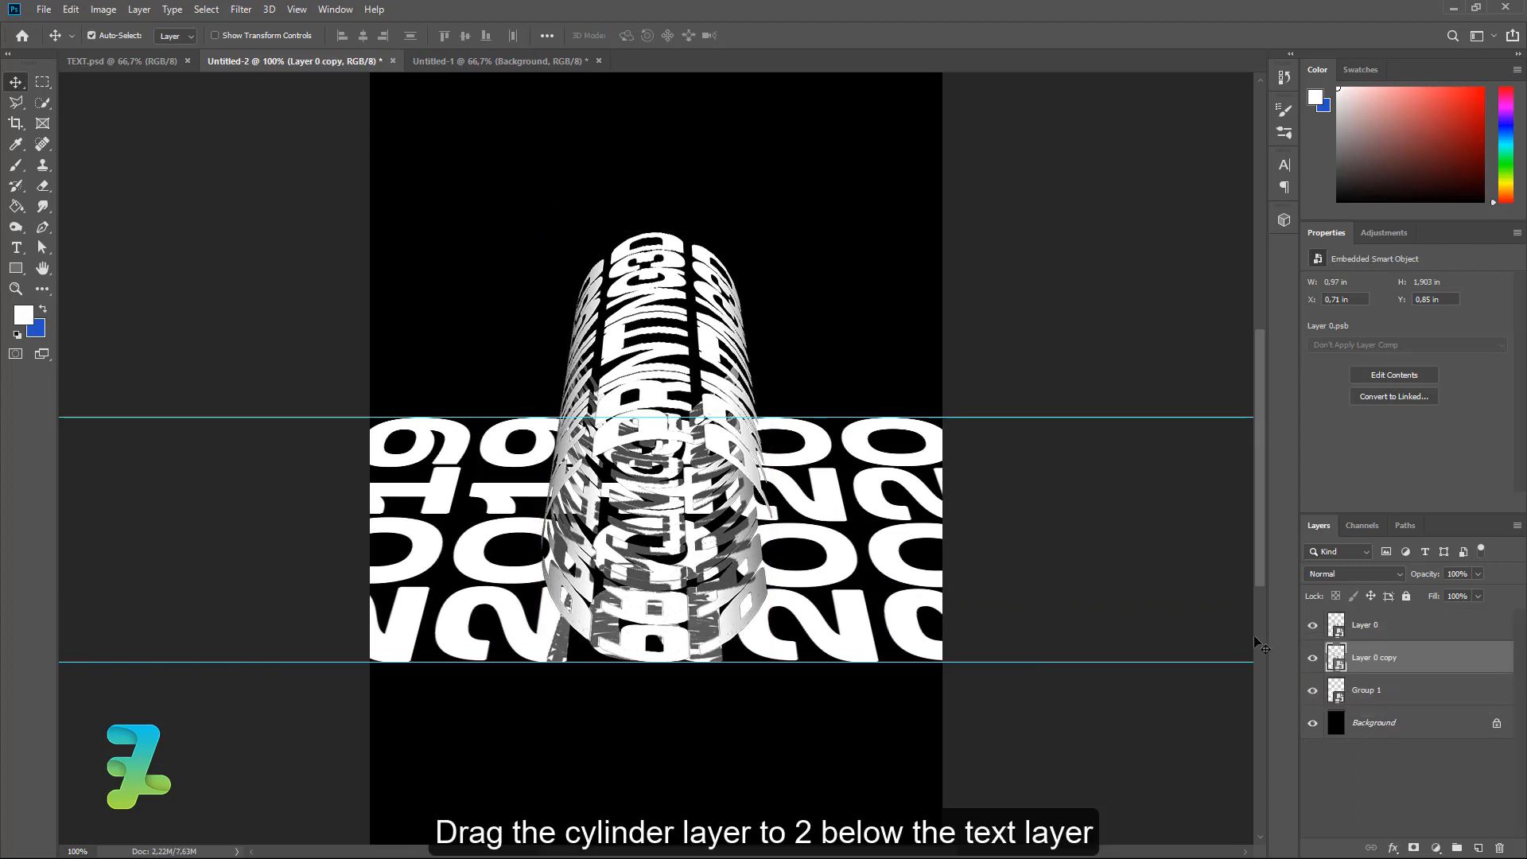
click(1314, 692)
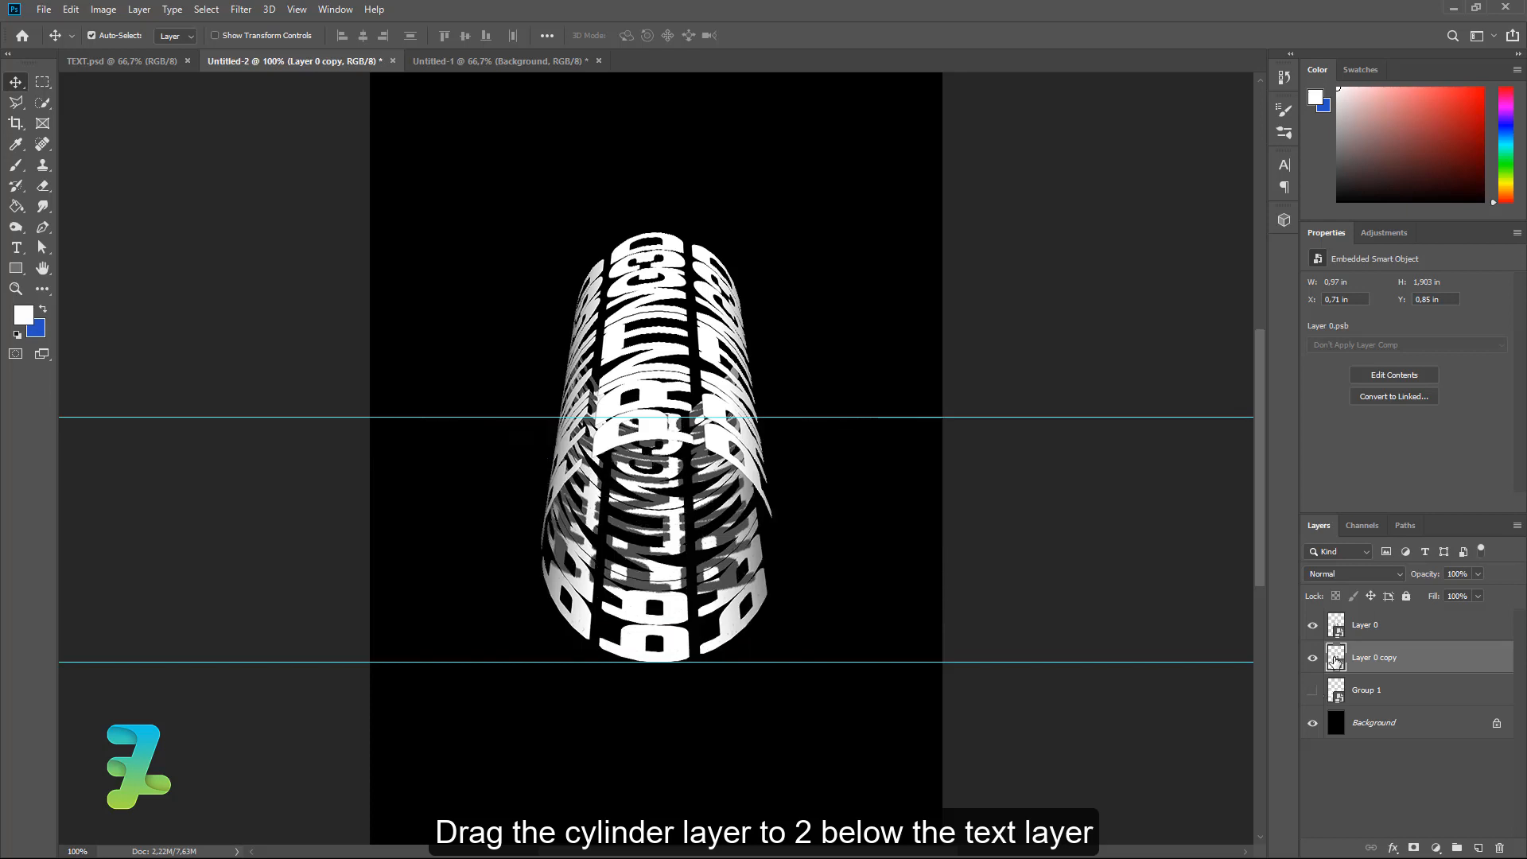
click(1312, 690)
drag(1340, 659, 1345, 708)
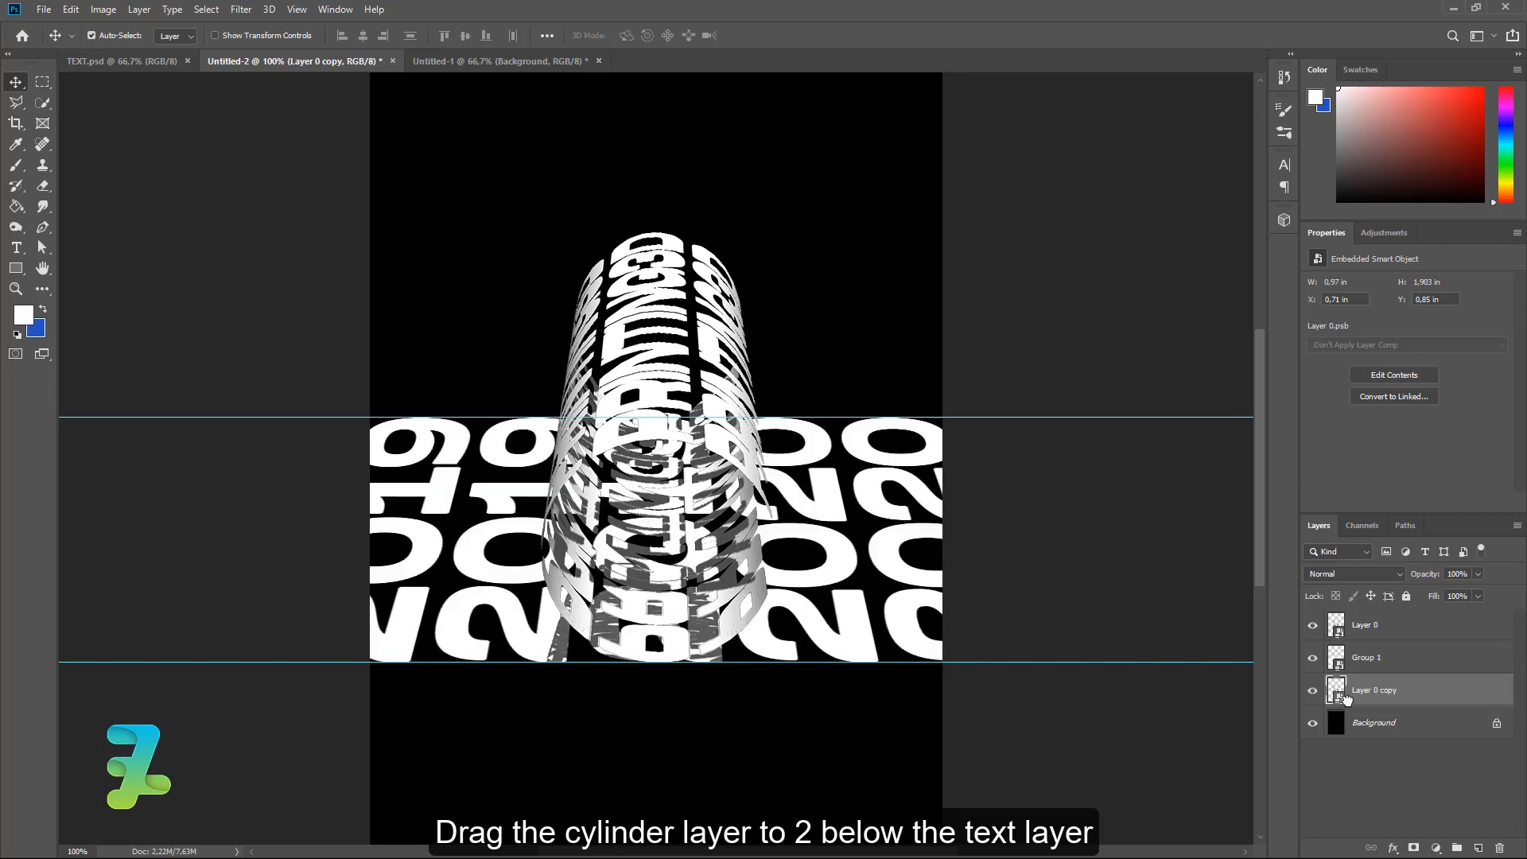
- Move the copied cylinder straight down below the text plane and scale it to about 46% width and 55% height
drag(727, 430, 726, 640)
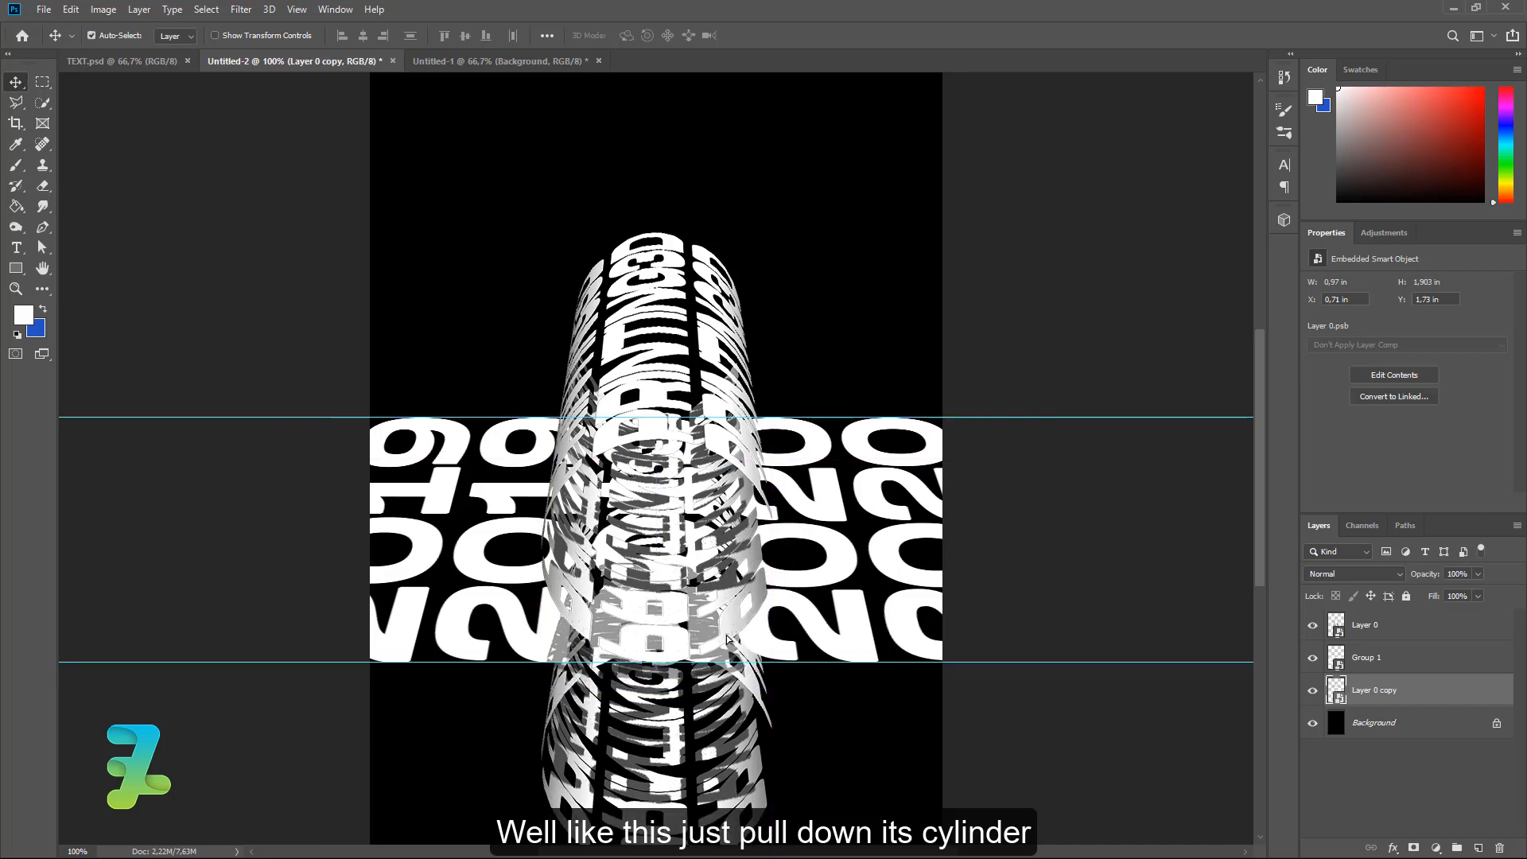
key(ctrl+t)
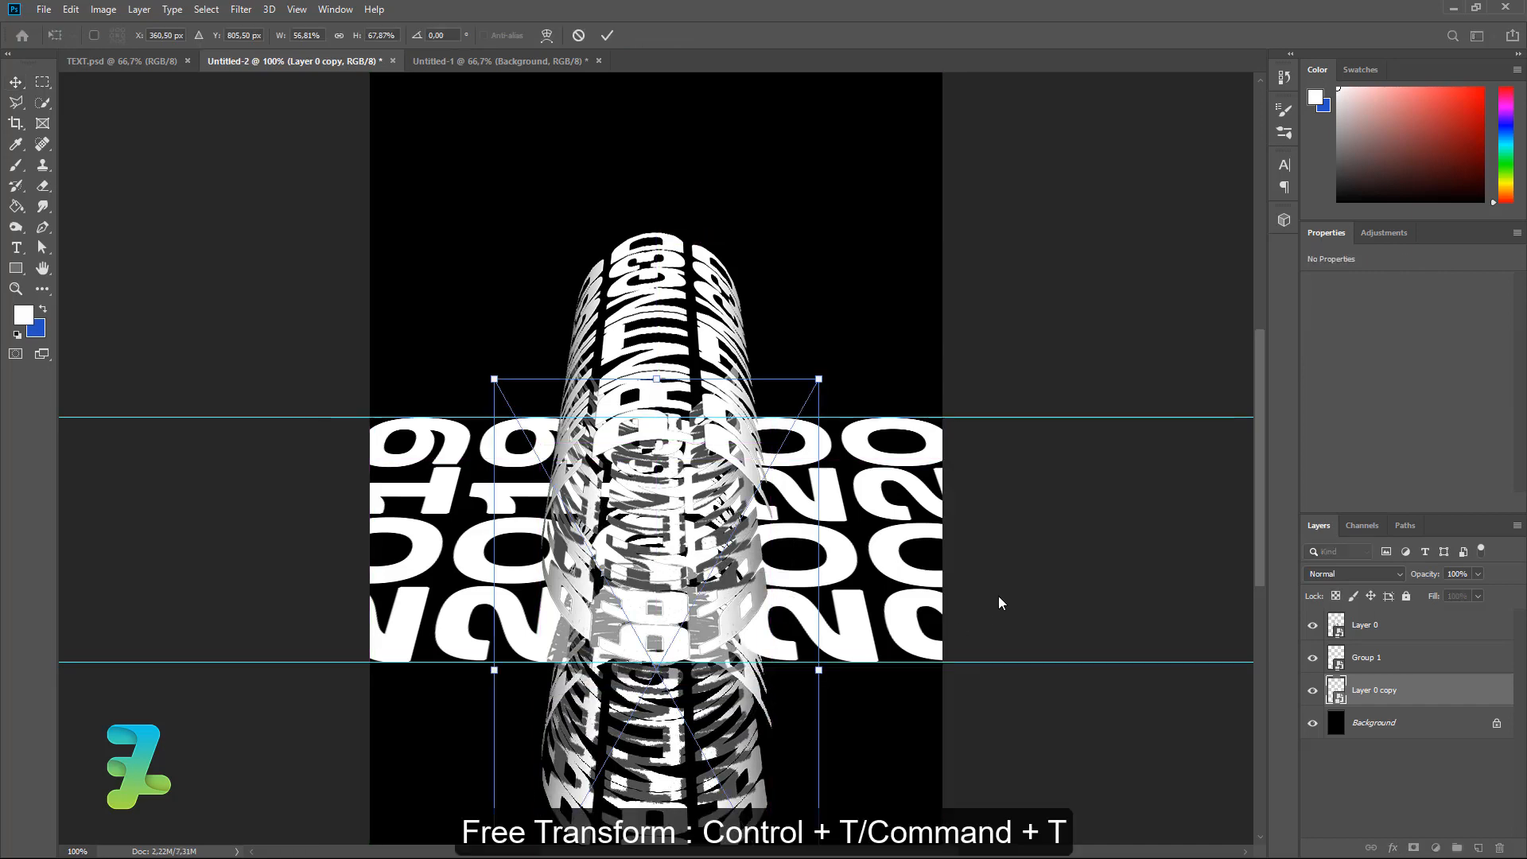
scroll(925, 673, down, 4)
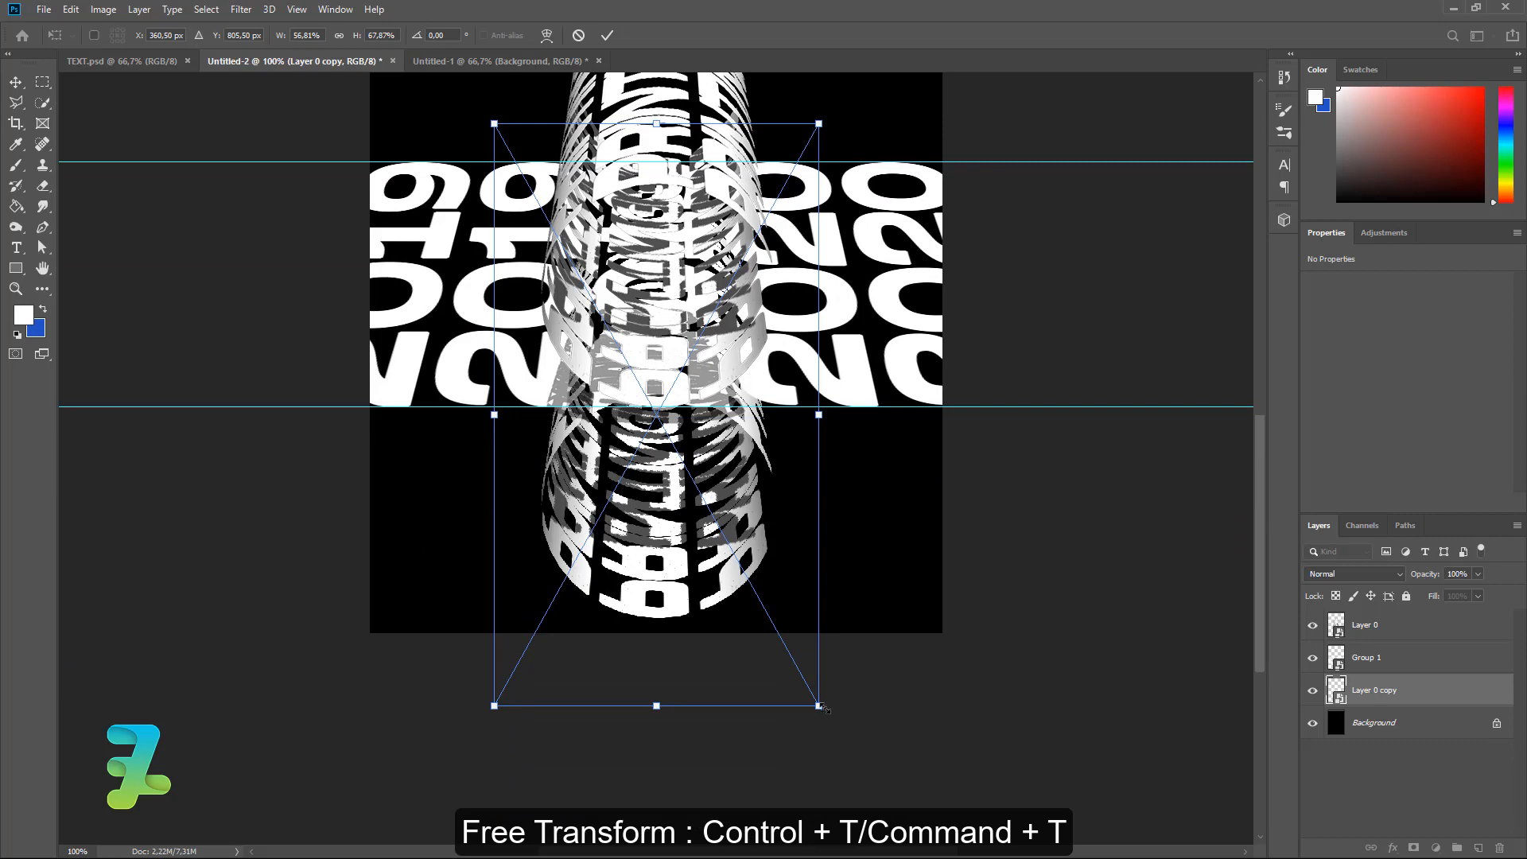
drag(822, 707, 787, 650)
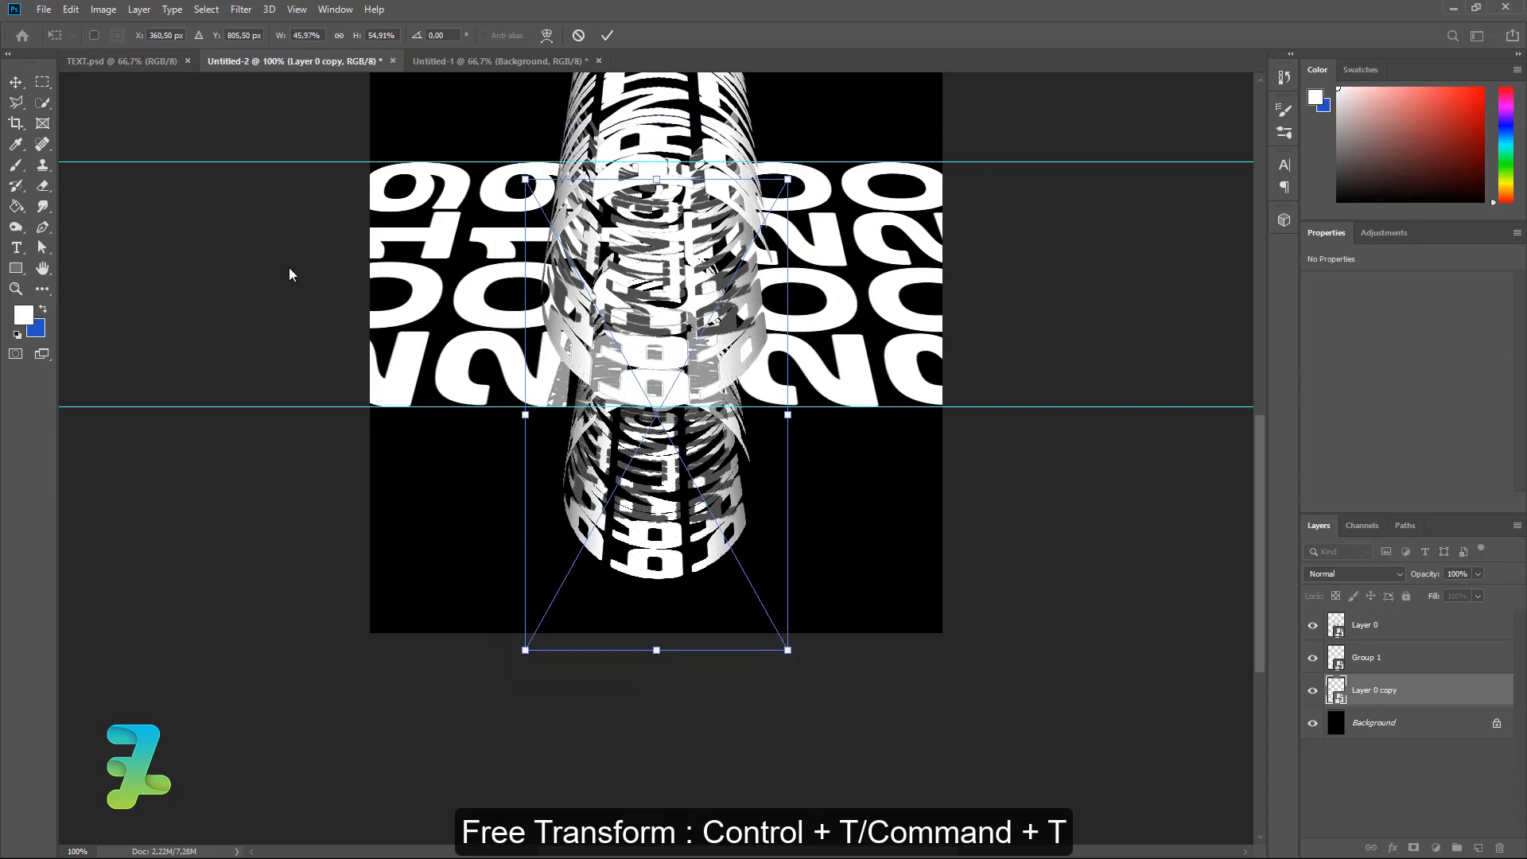
click(16, 82)
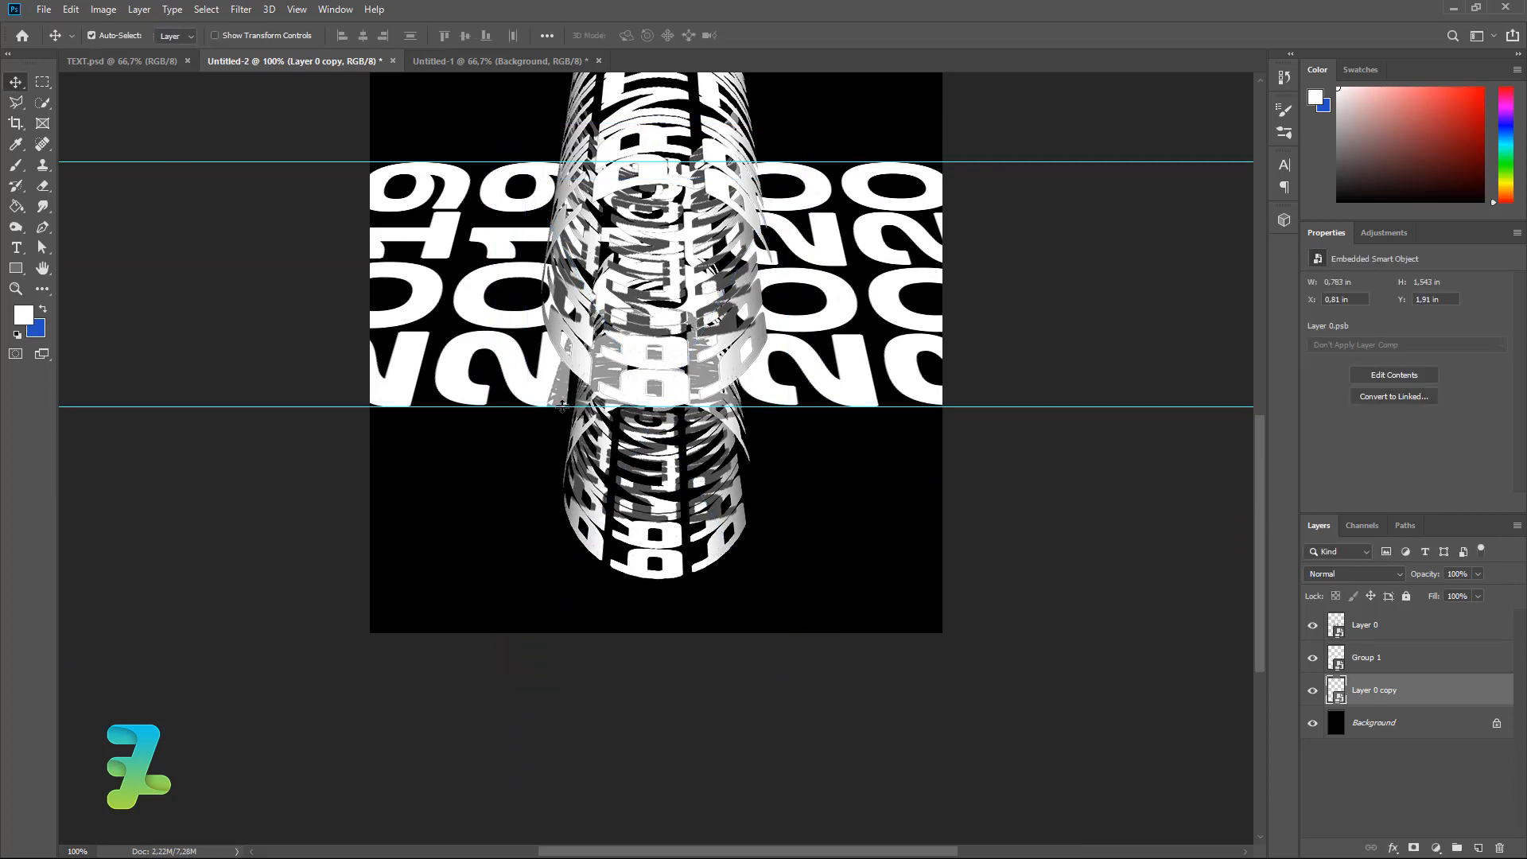
mouse_move(649, 486)
mouse_down()
mouse_move(649, 504)
mouse_move(653, 488)
mouse_up()
- Group Layer 0, Group 1 and Layer 0 copy together
scroll(978, 504, up, 4)
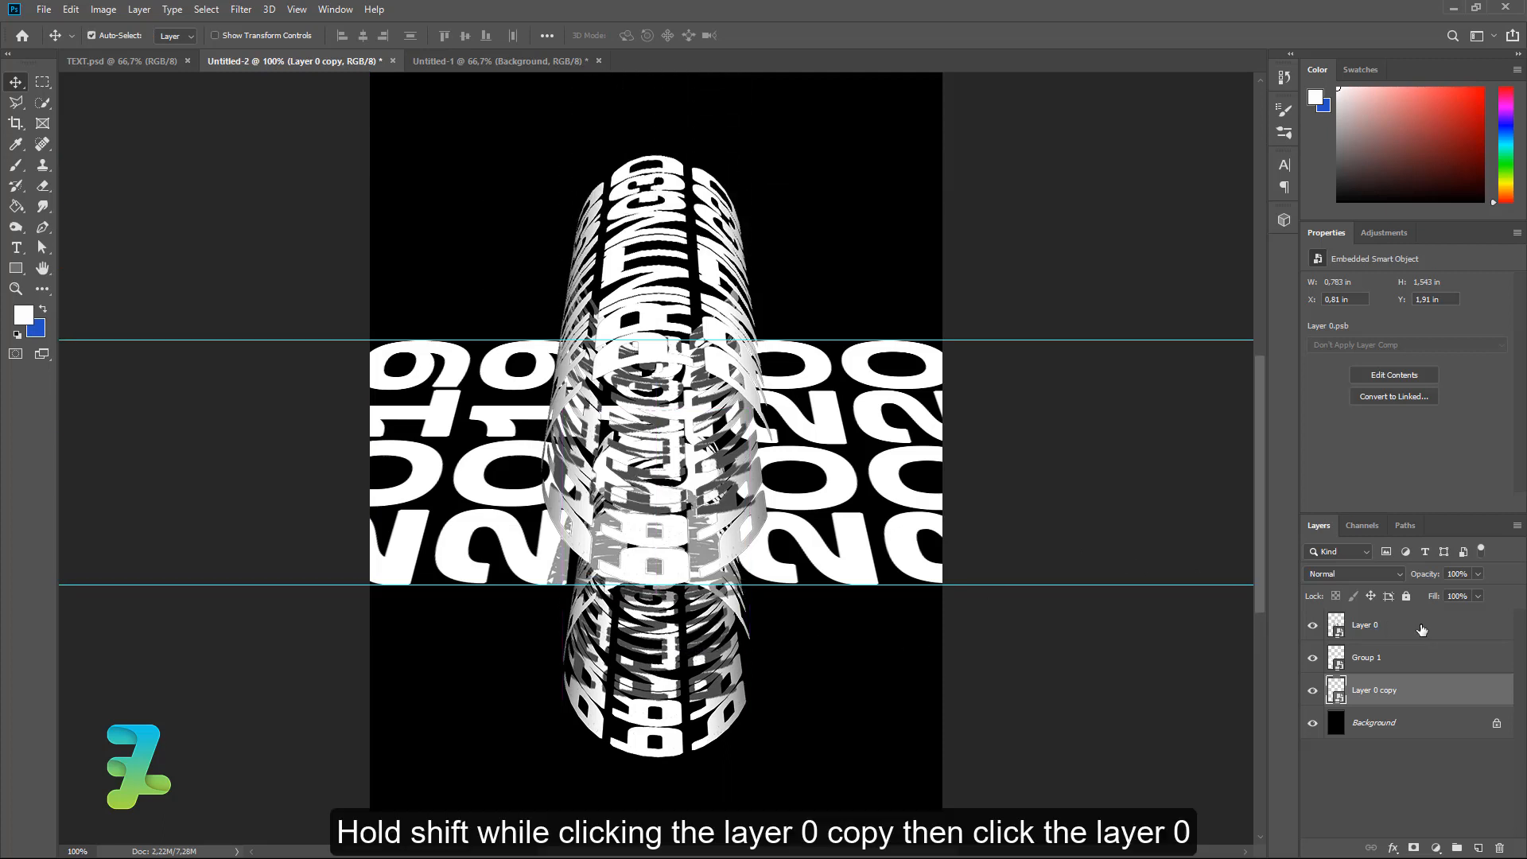
shift+click(1422, 629)
key(ctrl+g)
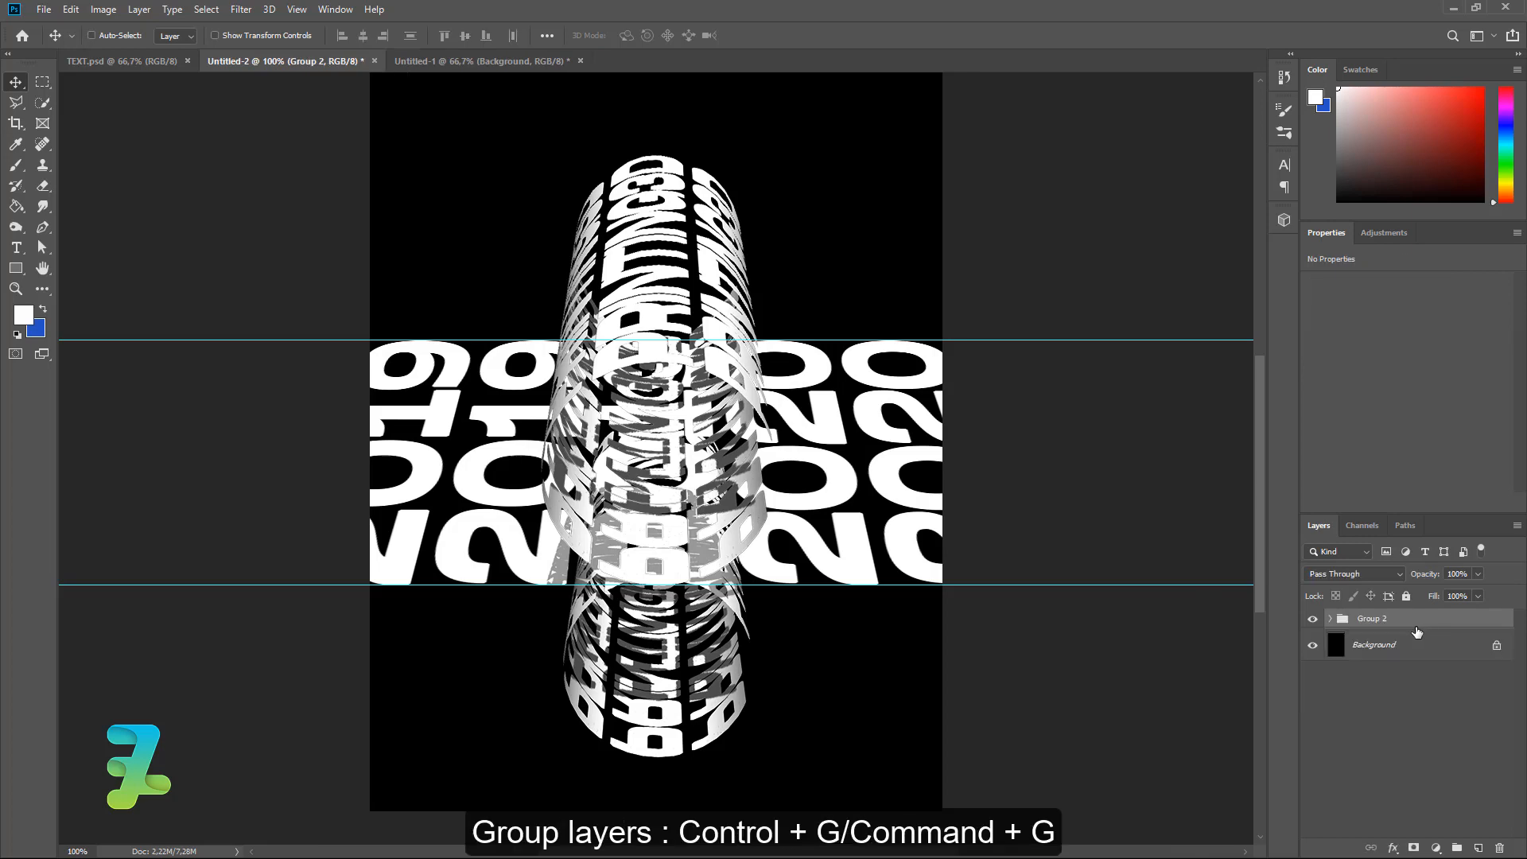
- Centre the new group vertically on the canvas using a full-canvas selection, and deselect
key(ctrl+a)
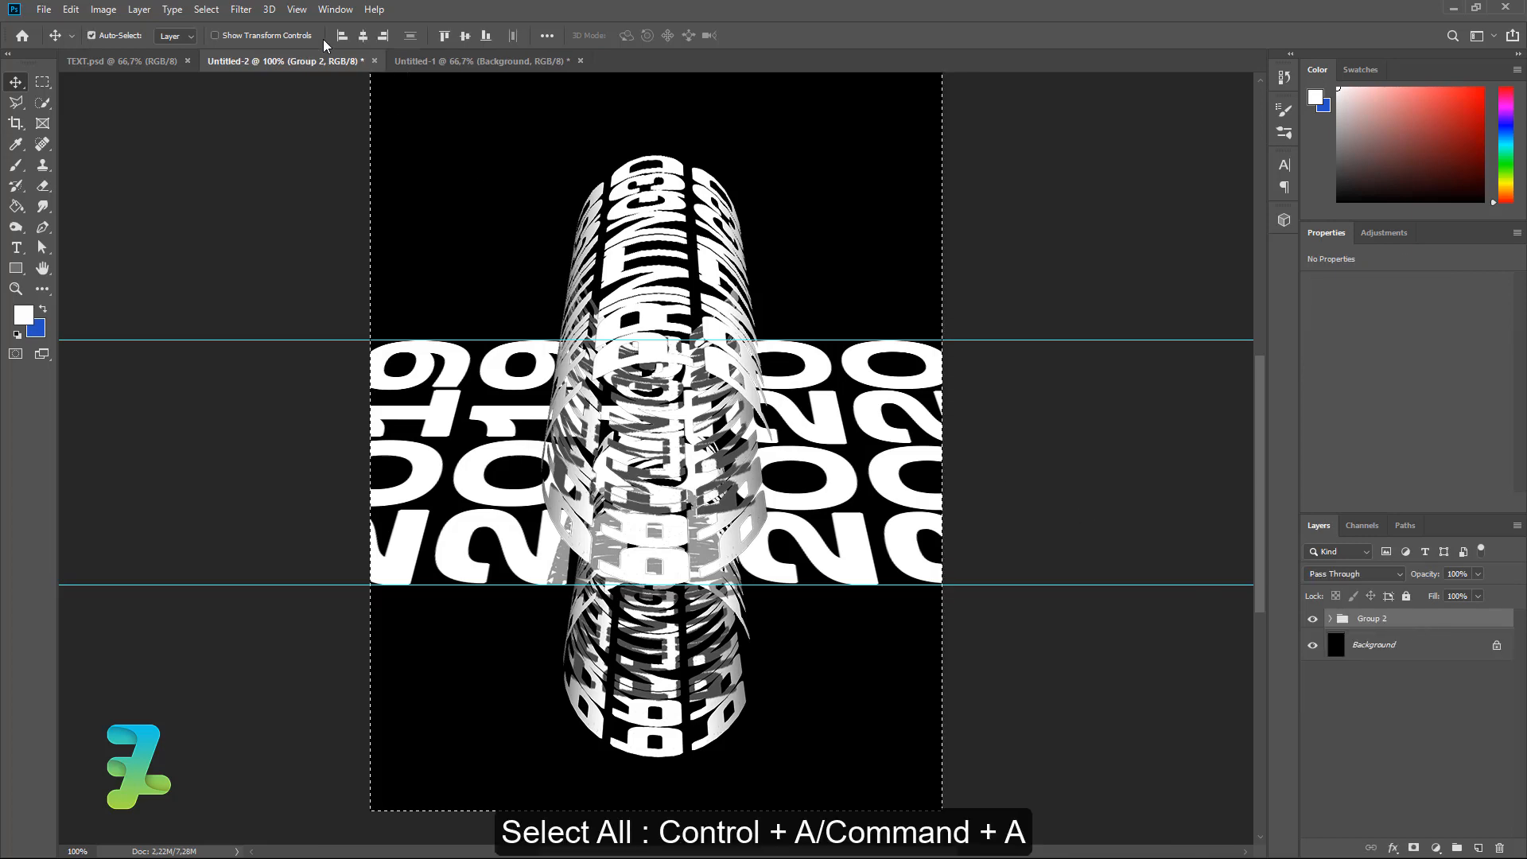
click(466, 35)
key(ctrl+d)
scroll(833, 475, up, 2)
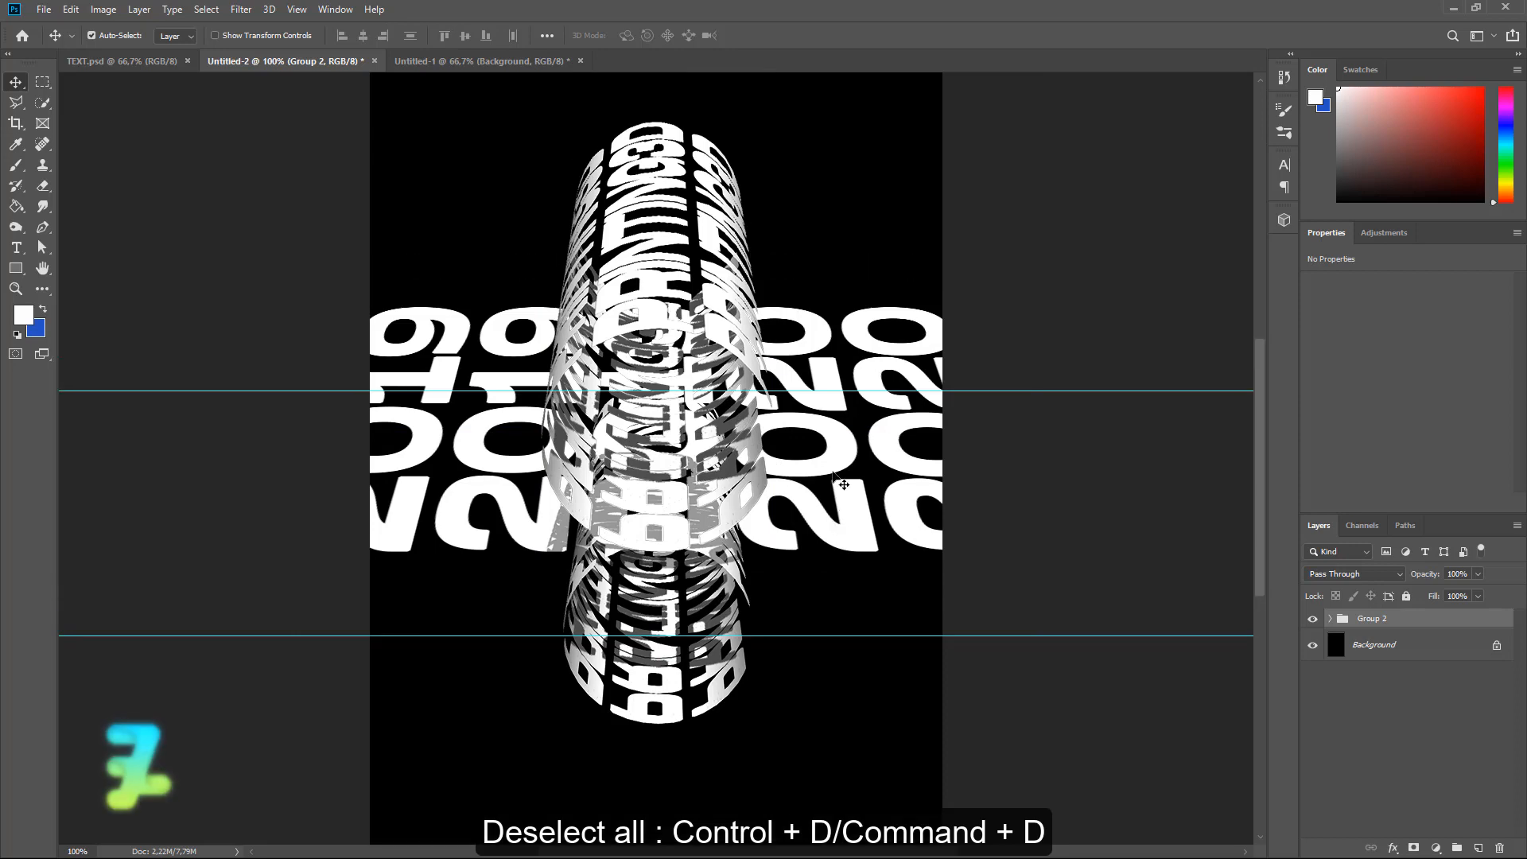
- Add a two-line text layer reading "DIGITAL" and "PRINTING" at the lower left of the poster
scroll(843, 484, up, 3)
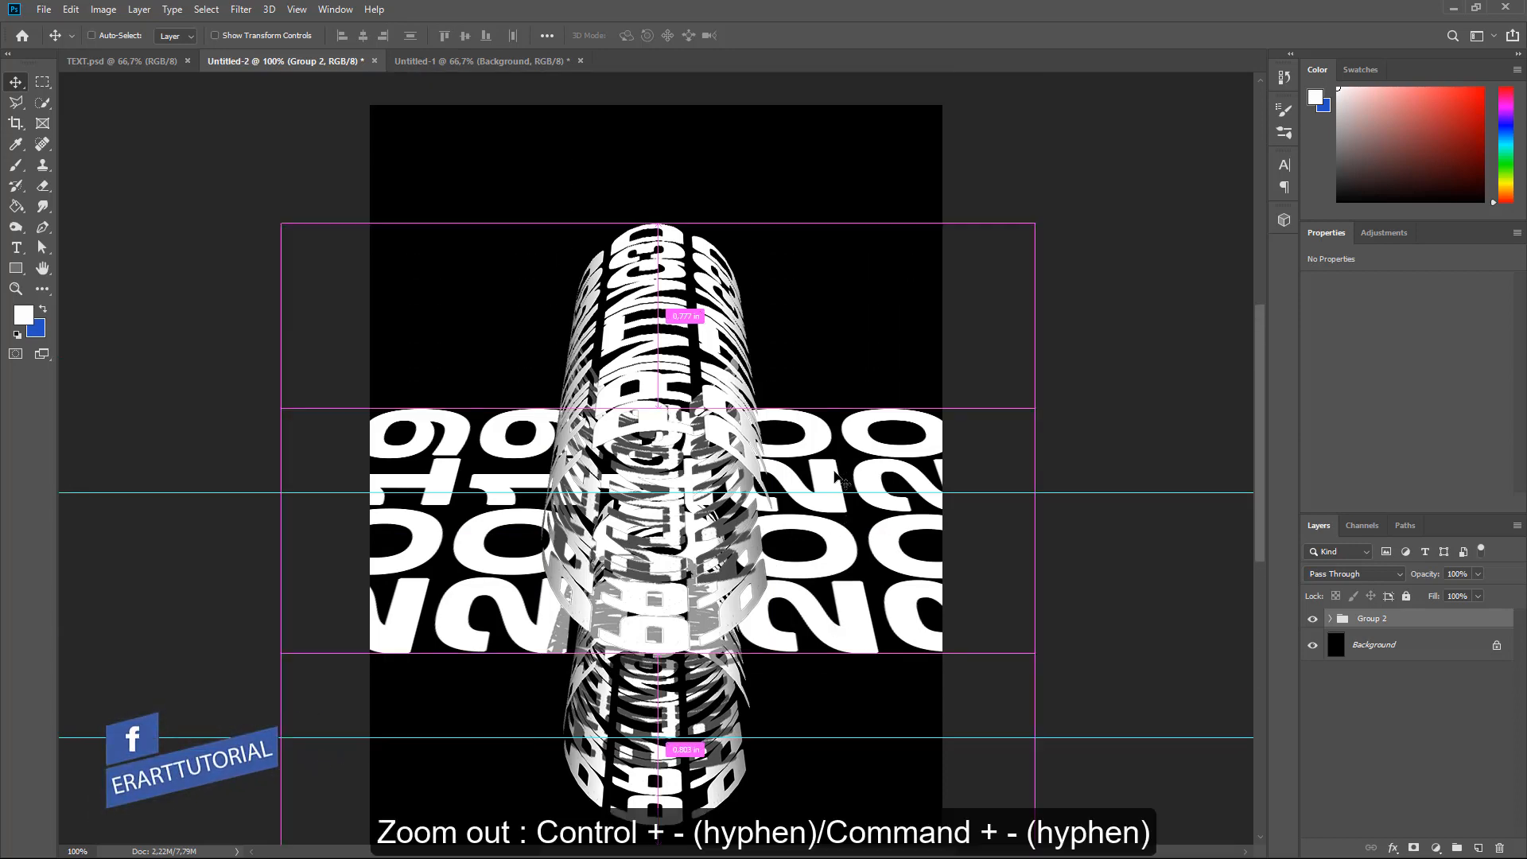
key(ctrl+minus)
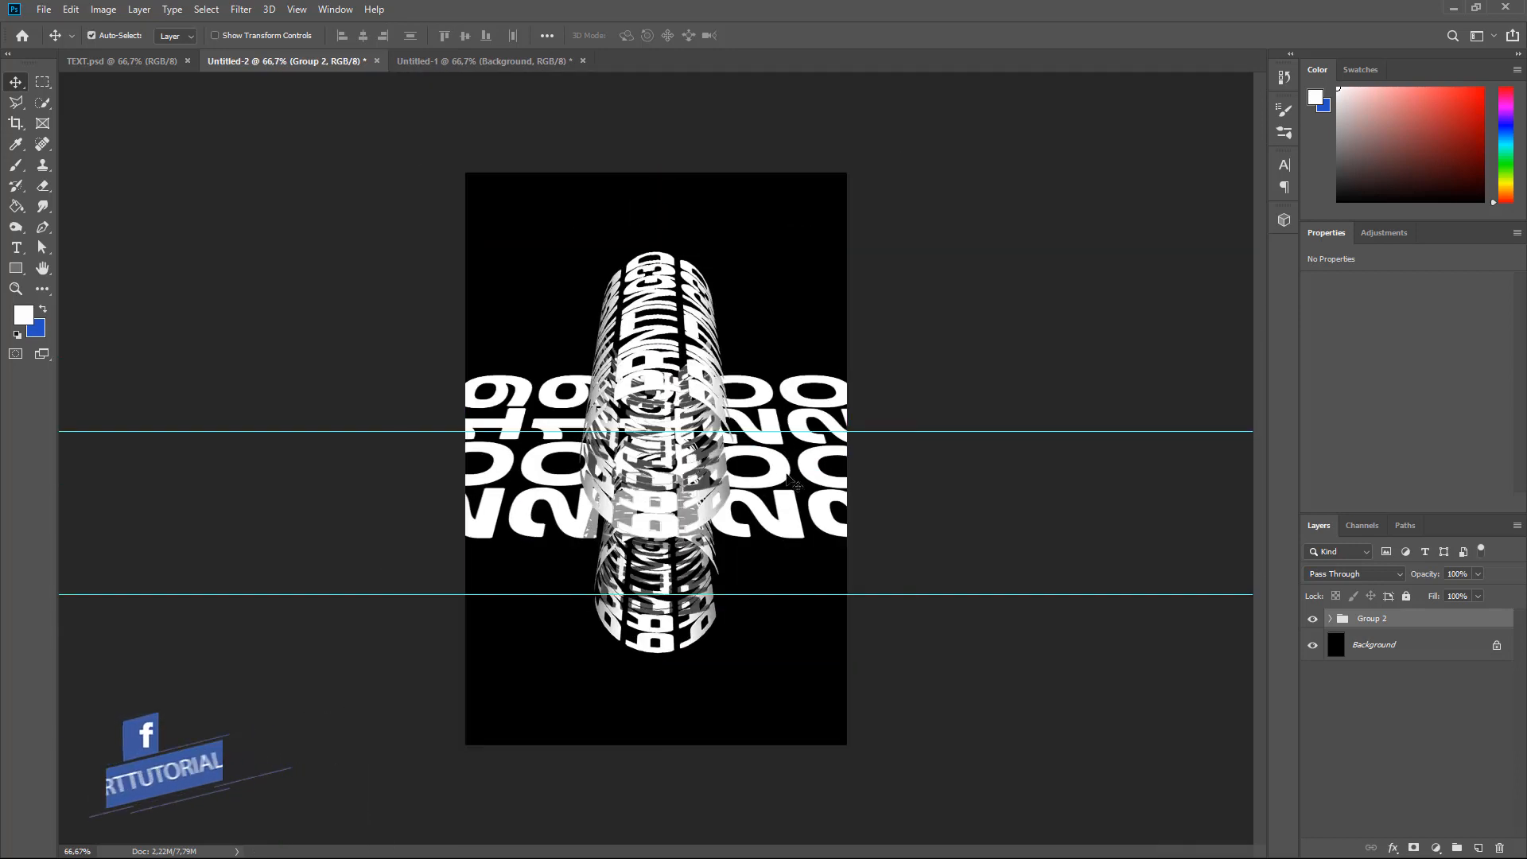
click(16, 248)
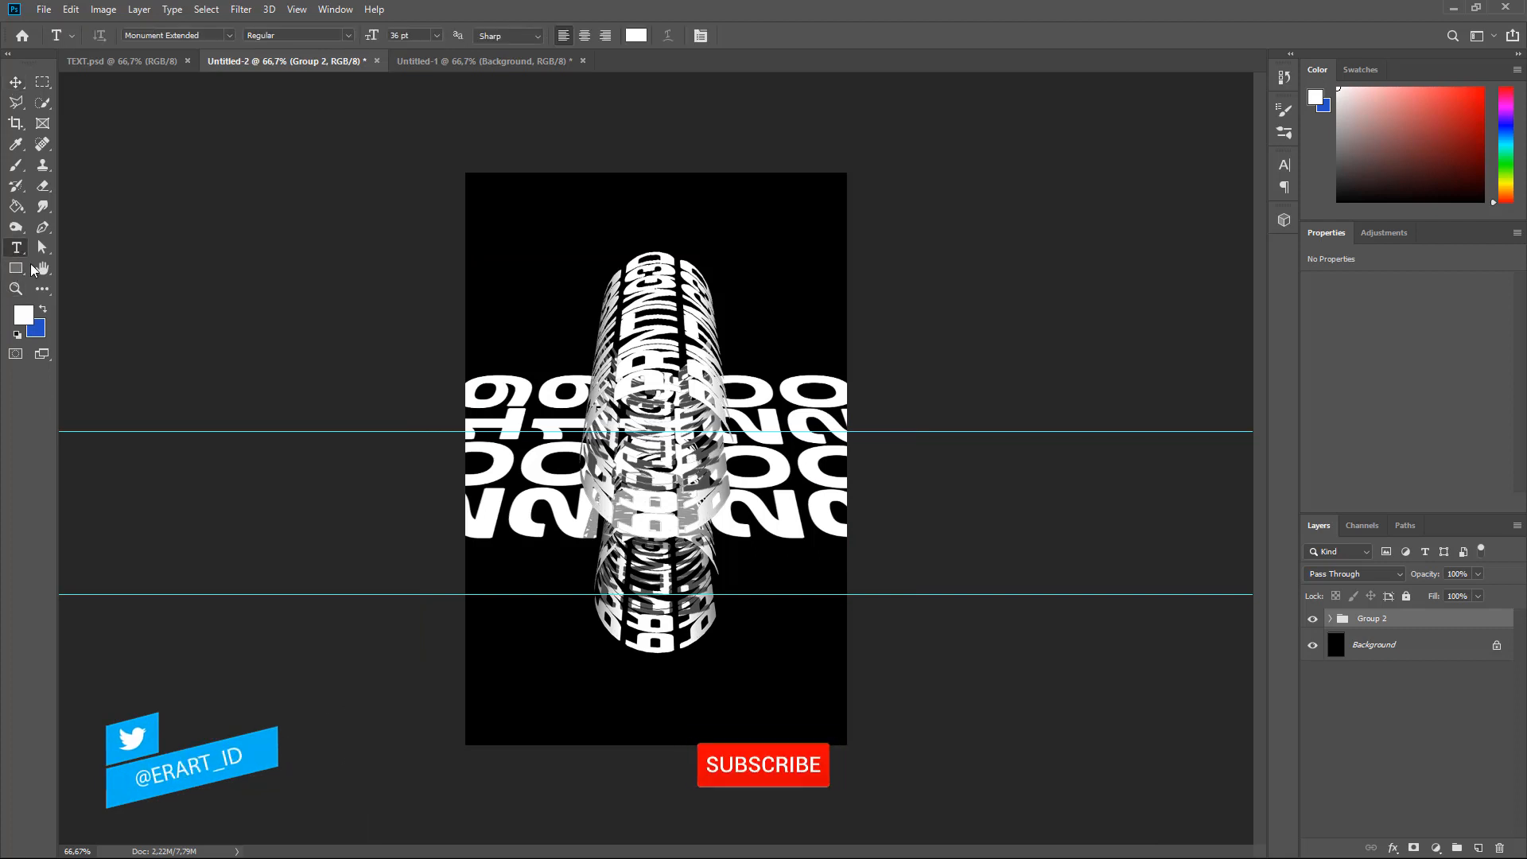
click(493, 716)
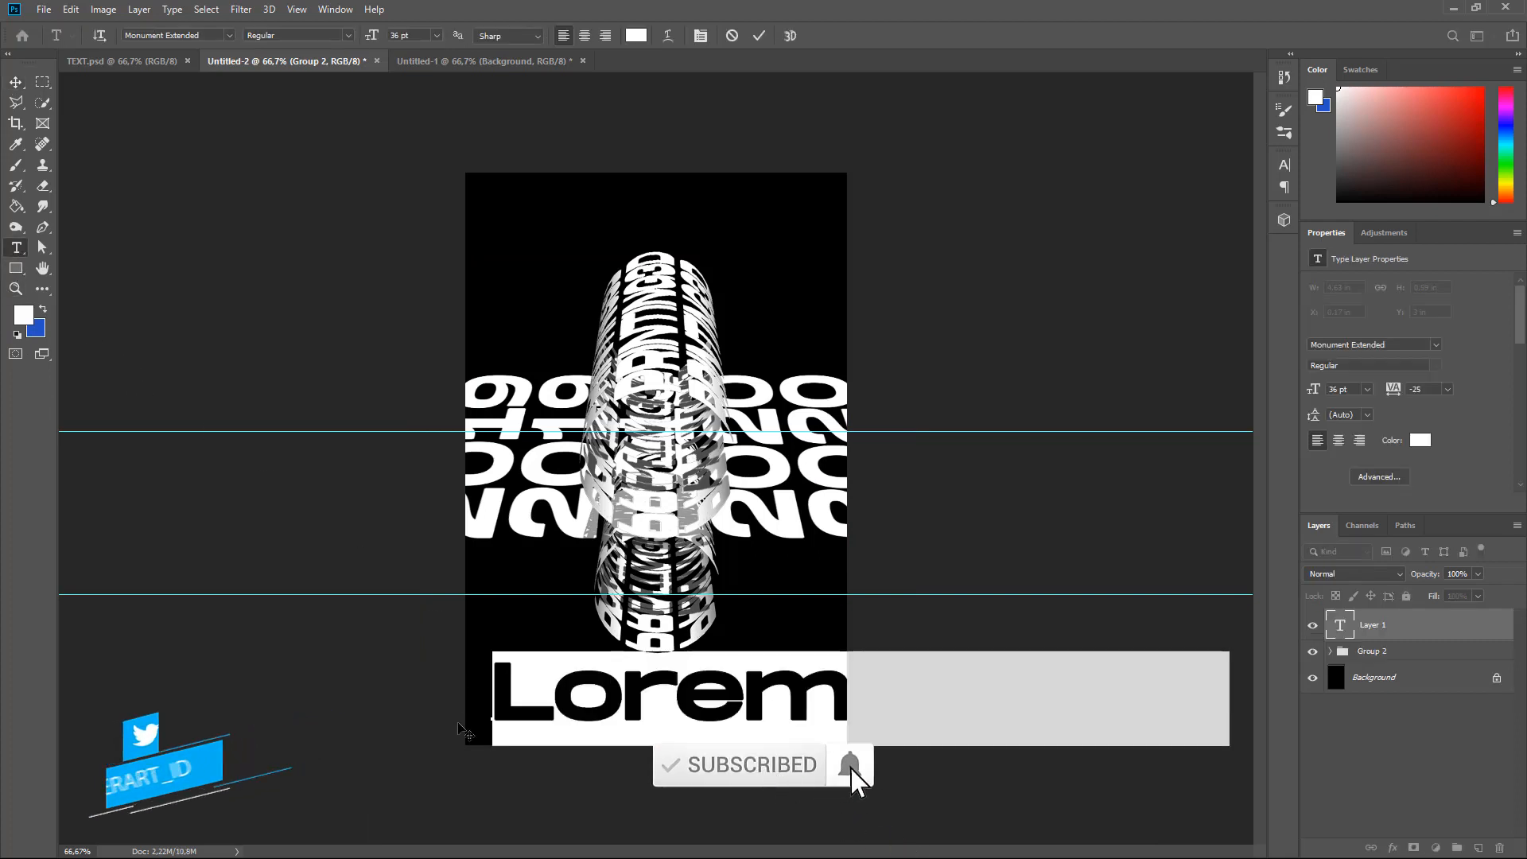
text(DI)
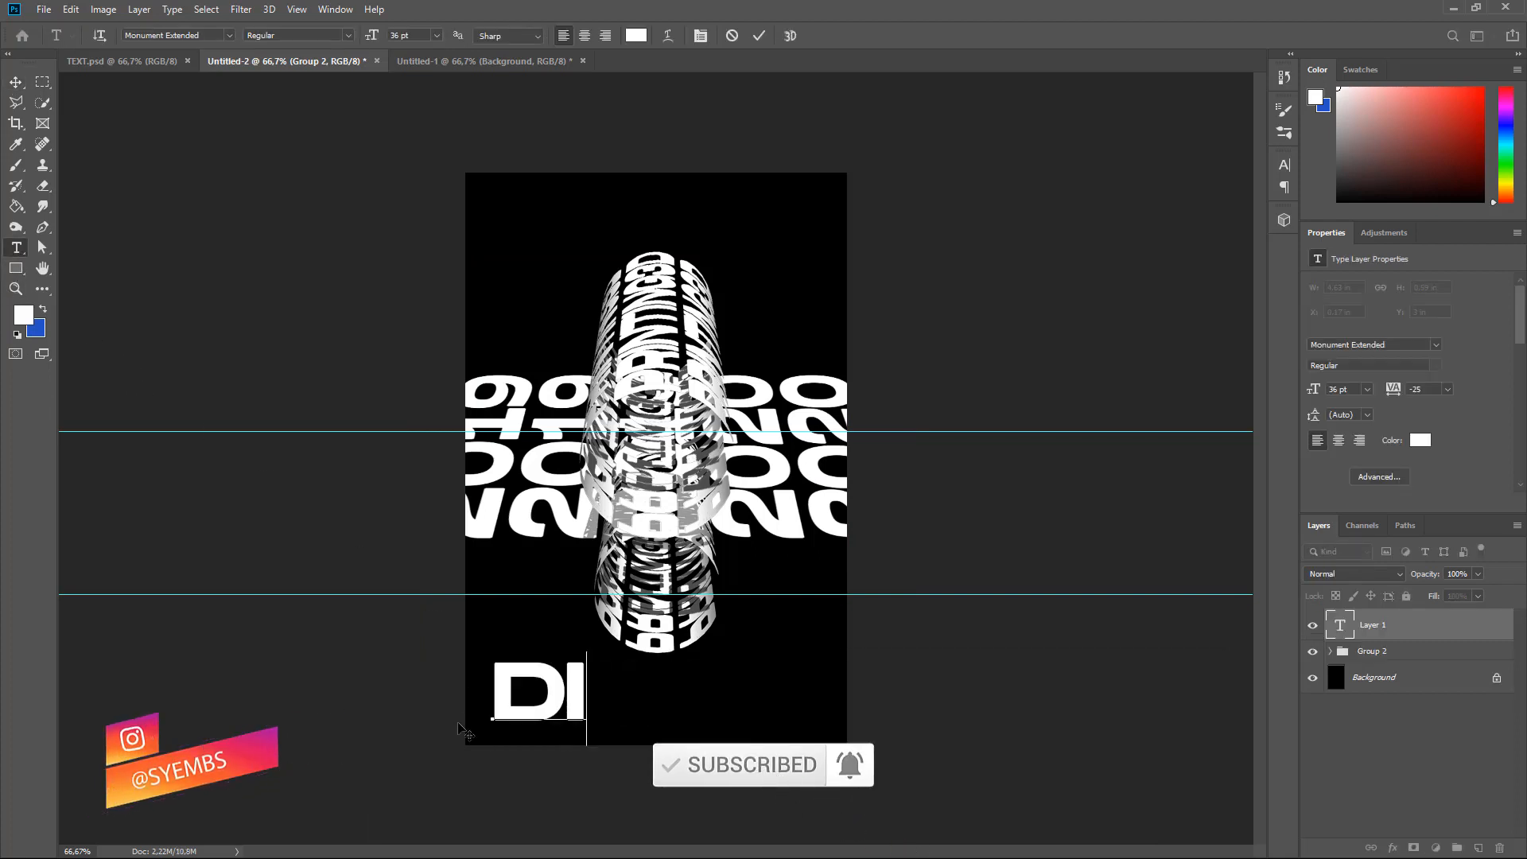
text(GITAL)
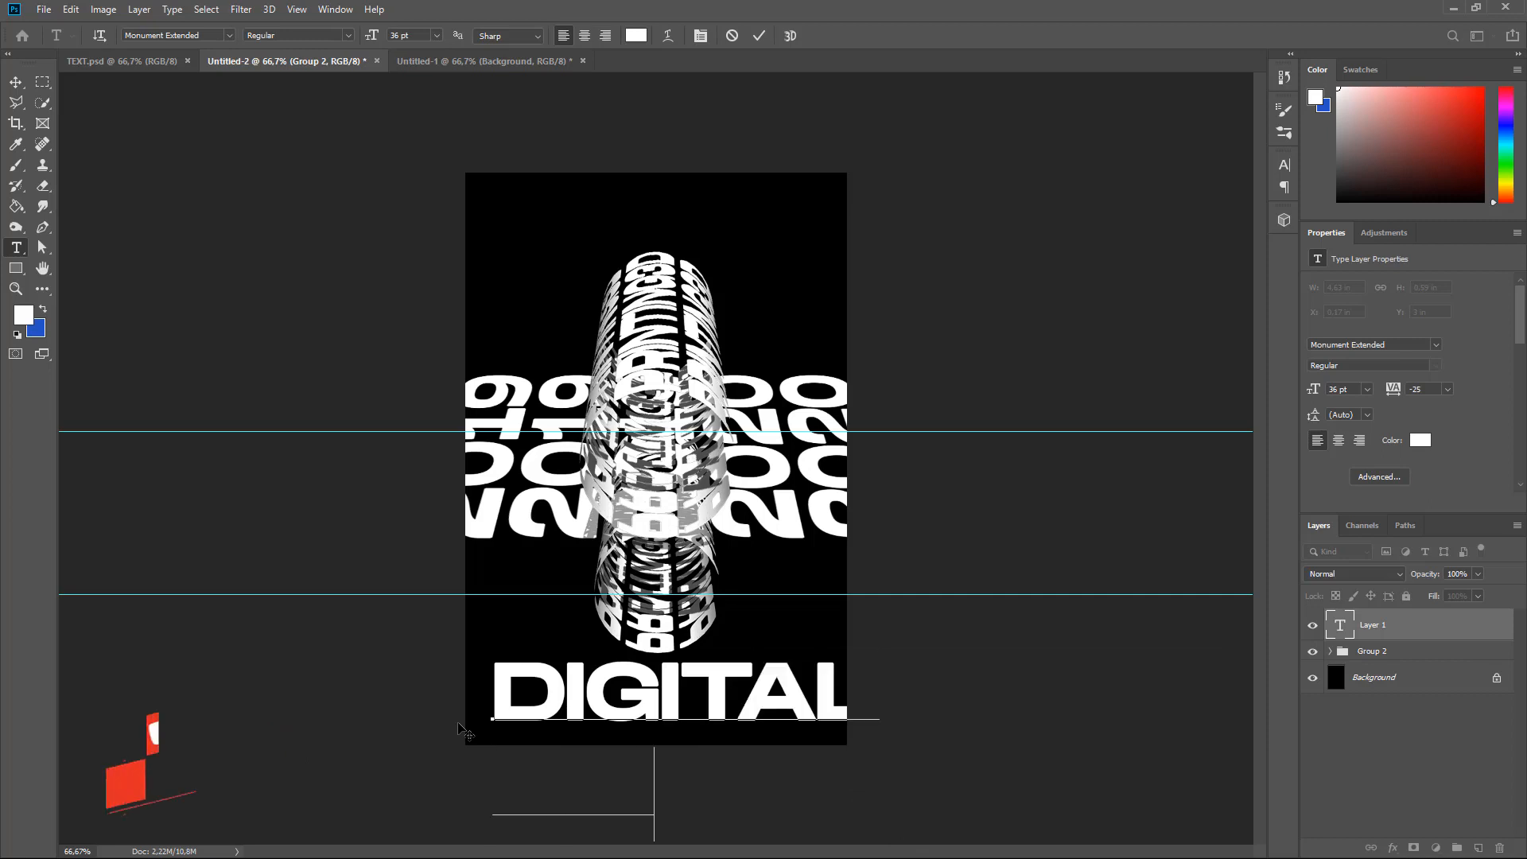
- Set the font size of the whole DIGITAL PRINTING text to 16 pt
key(ctrl+a)
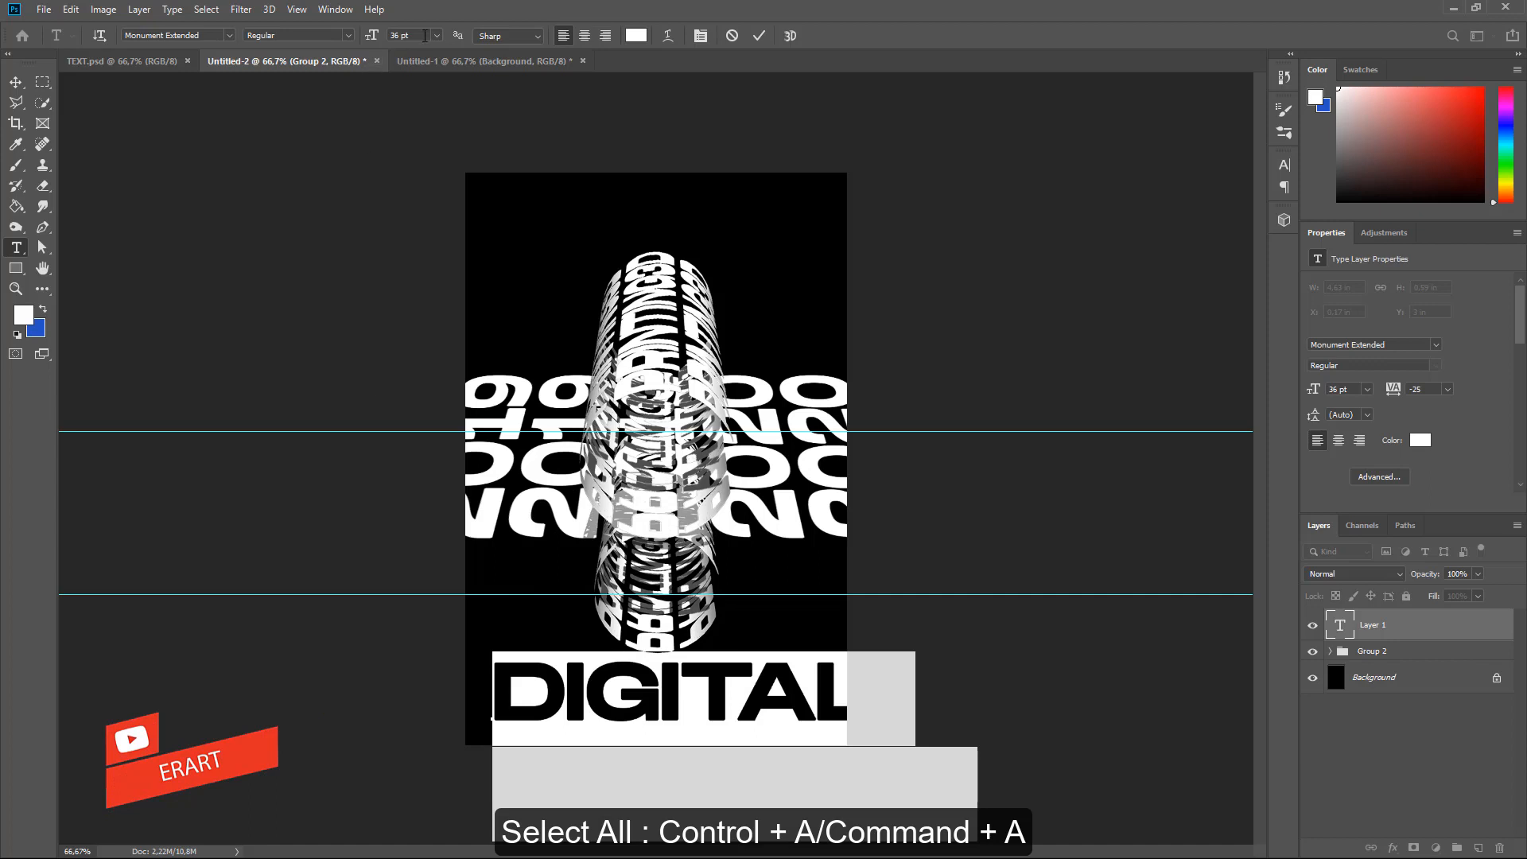
click(437, 35)
click(432, 153)
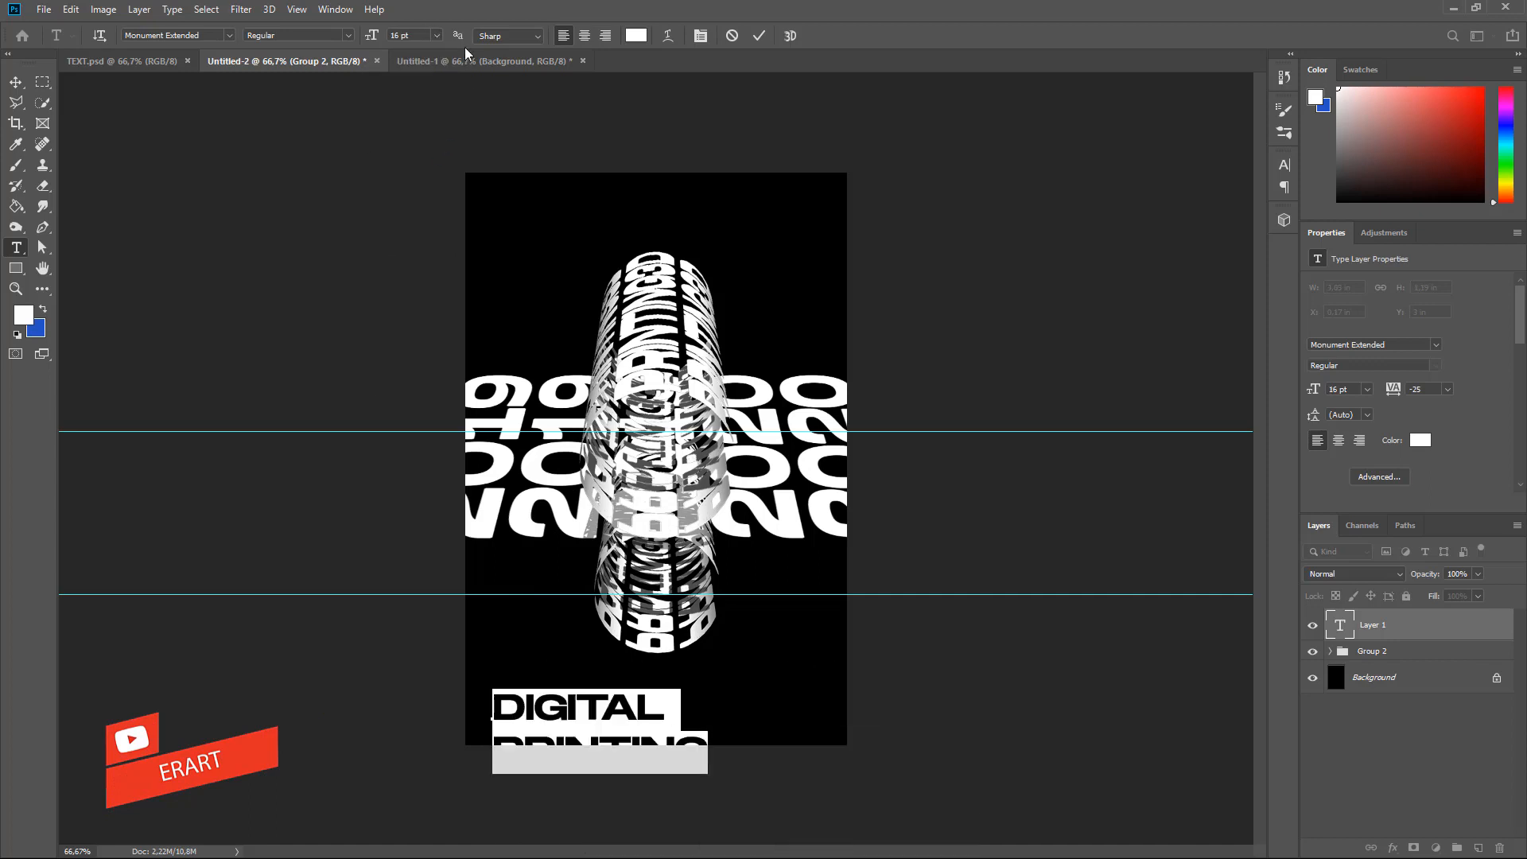
- Reduce the DIGITAL PRINTING text to 12 pt and move it fully inside the poster's lower-left corner
click(436, 36)
click(418, 120)
click(15, 82)
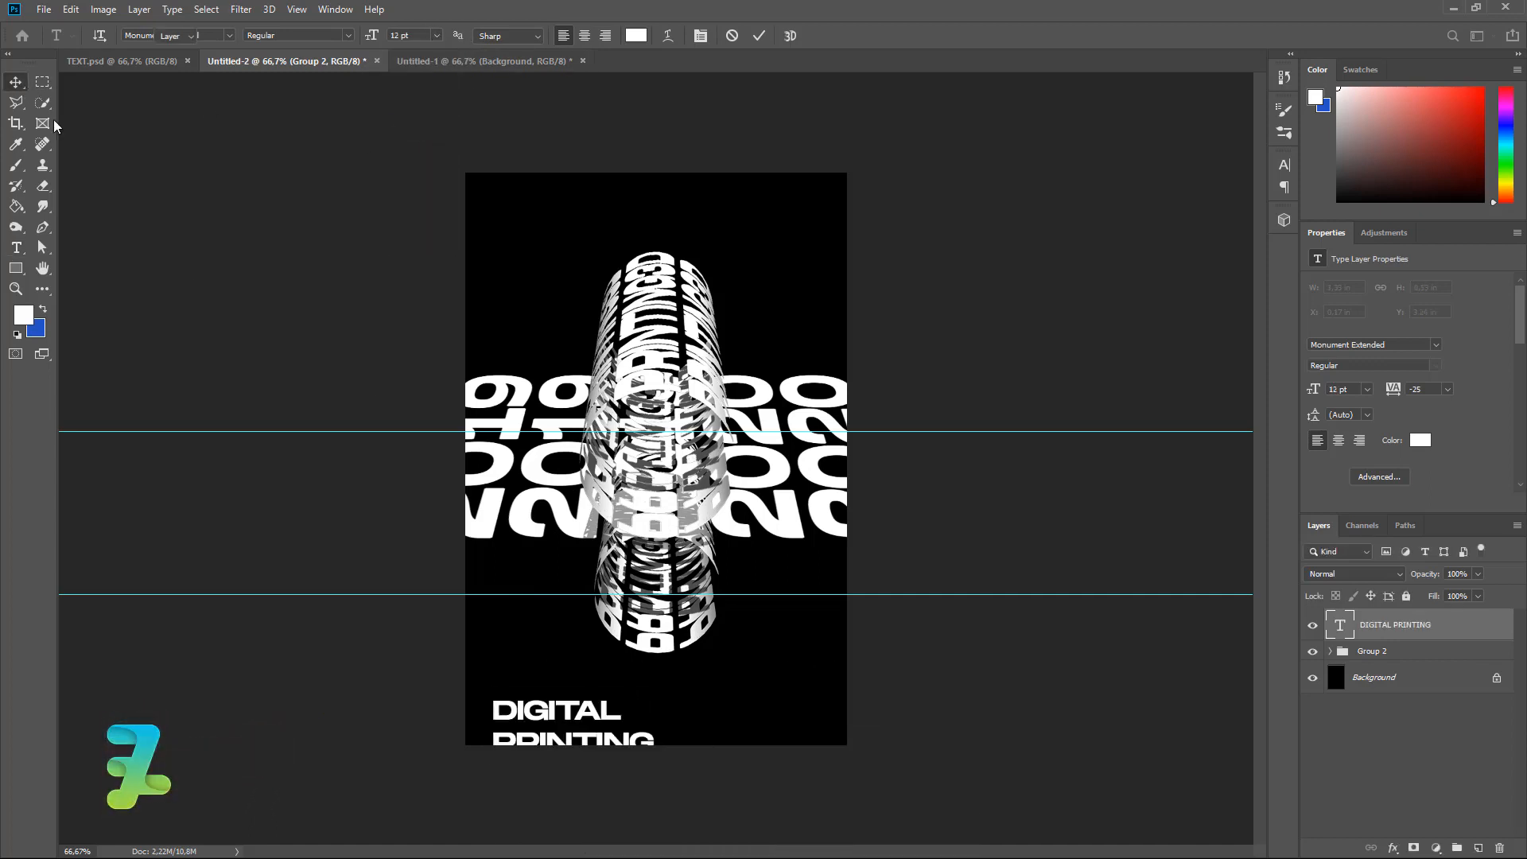
drag(552, 709, 544, 675)
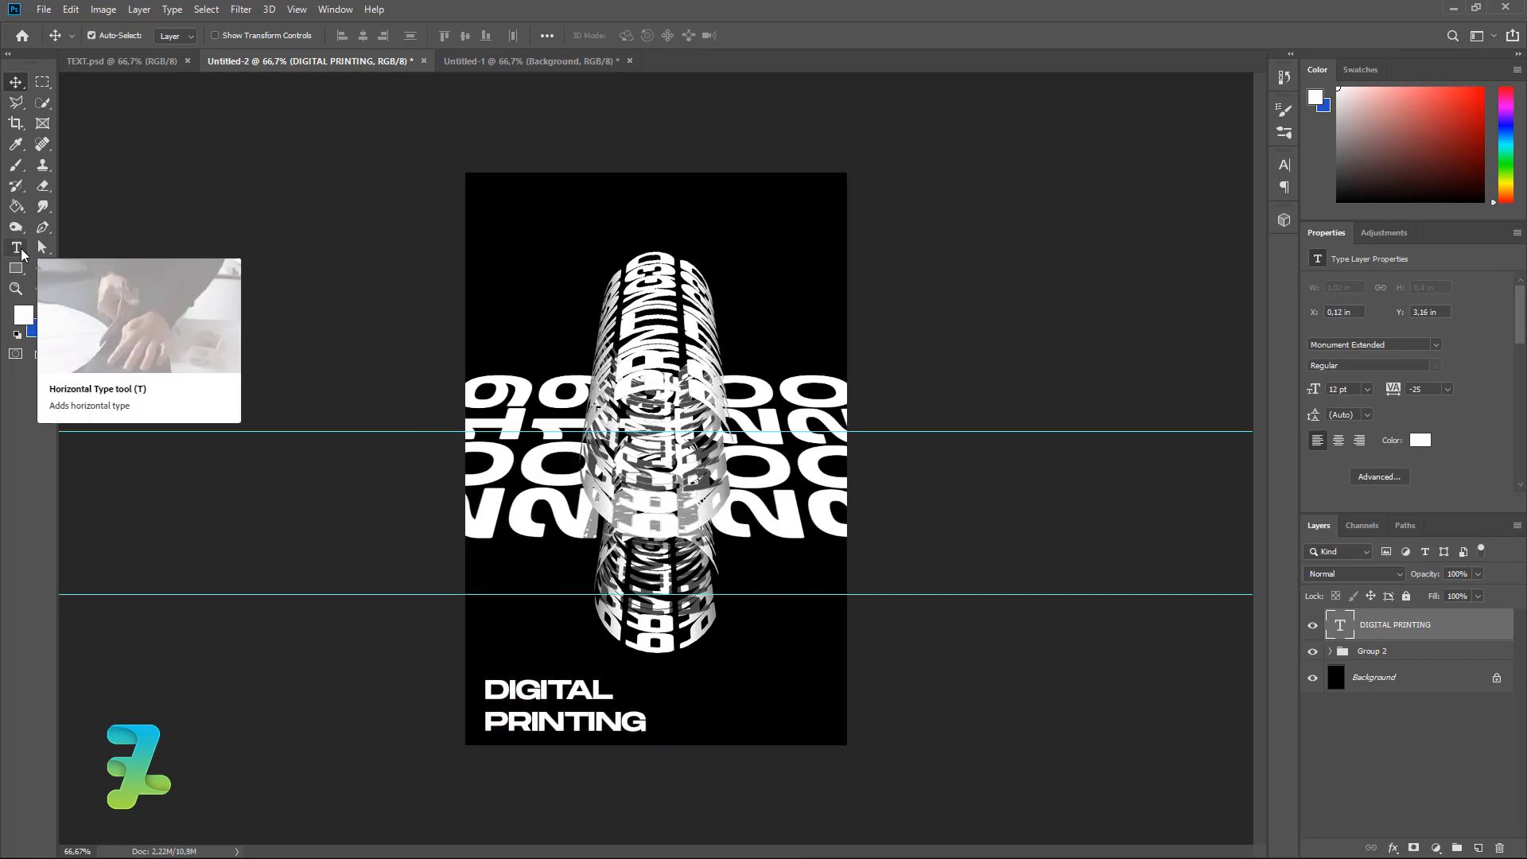
- Add a text layer reading "2019-2020" near the top of the poster, above the text cylinder
click(18, 250)
click(650, 199)
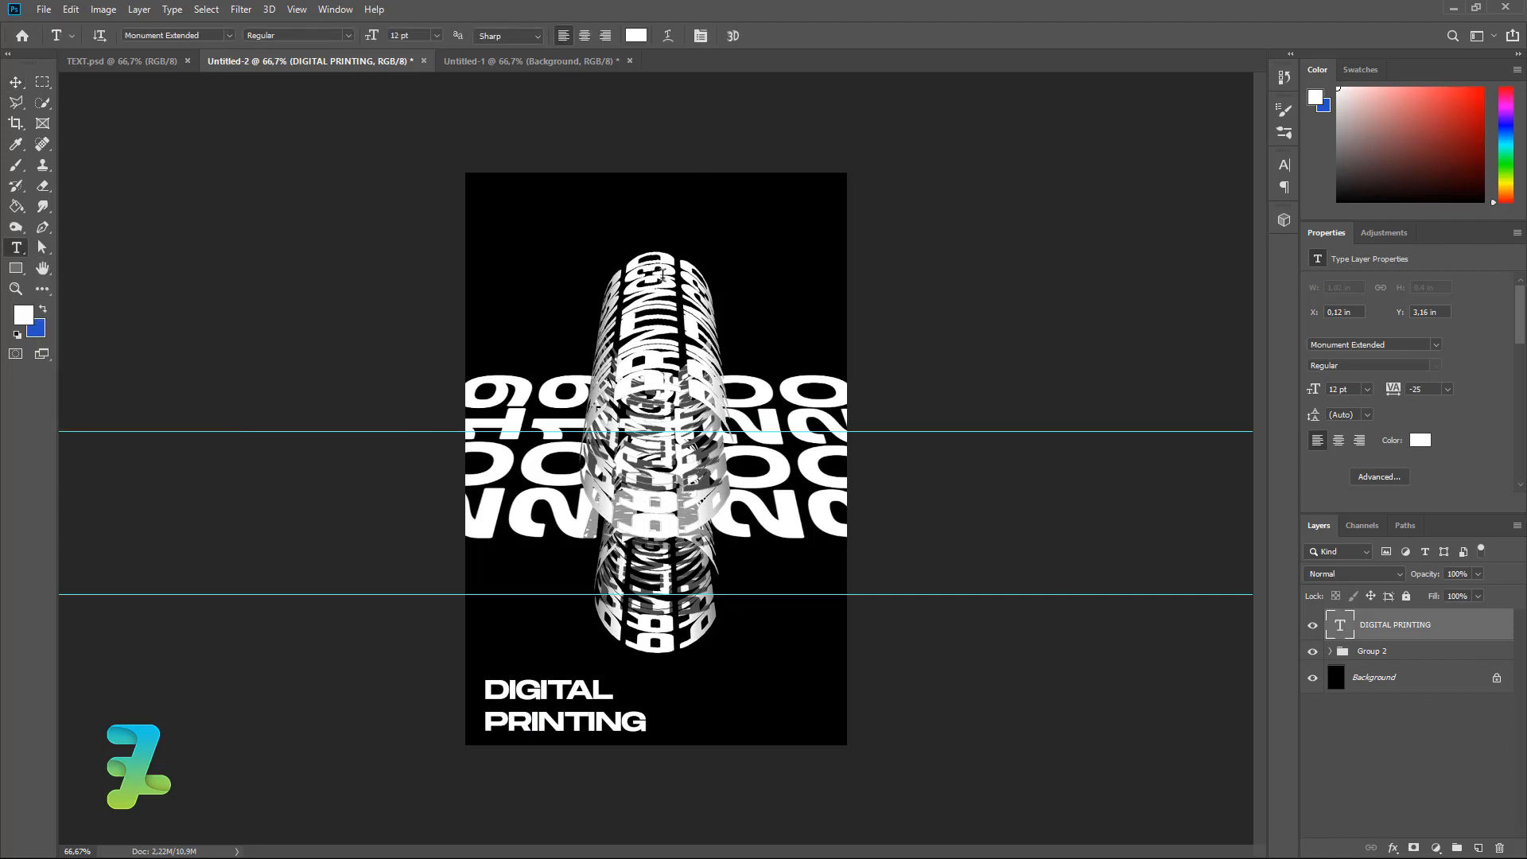
text(2019)
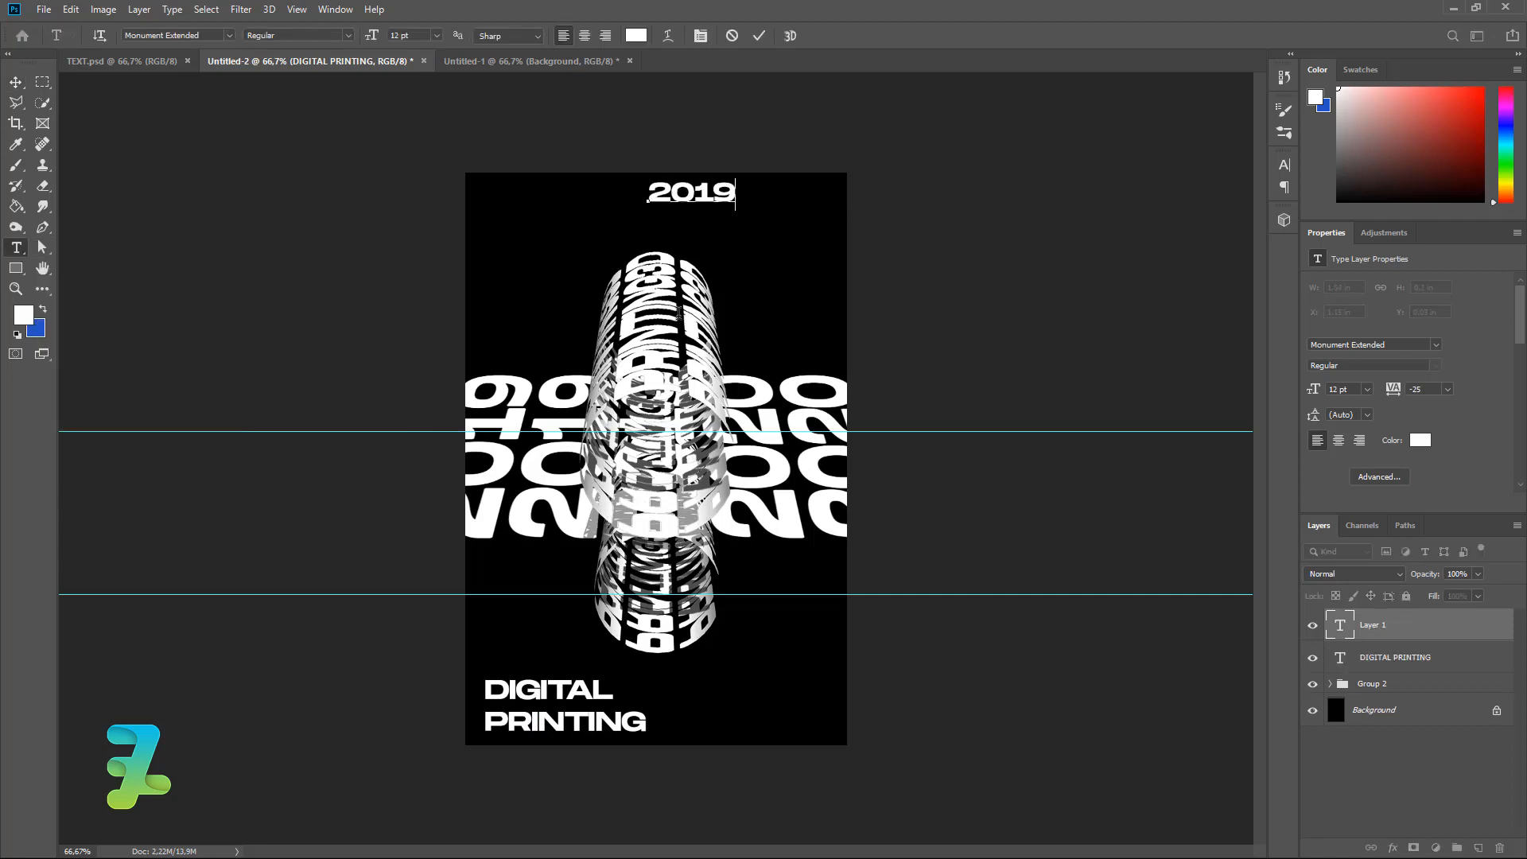
text(—2020)
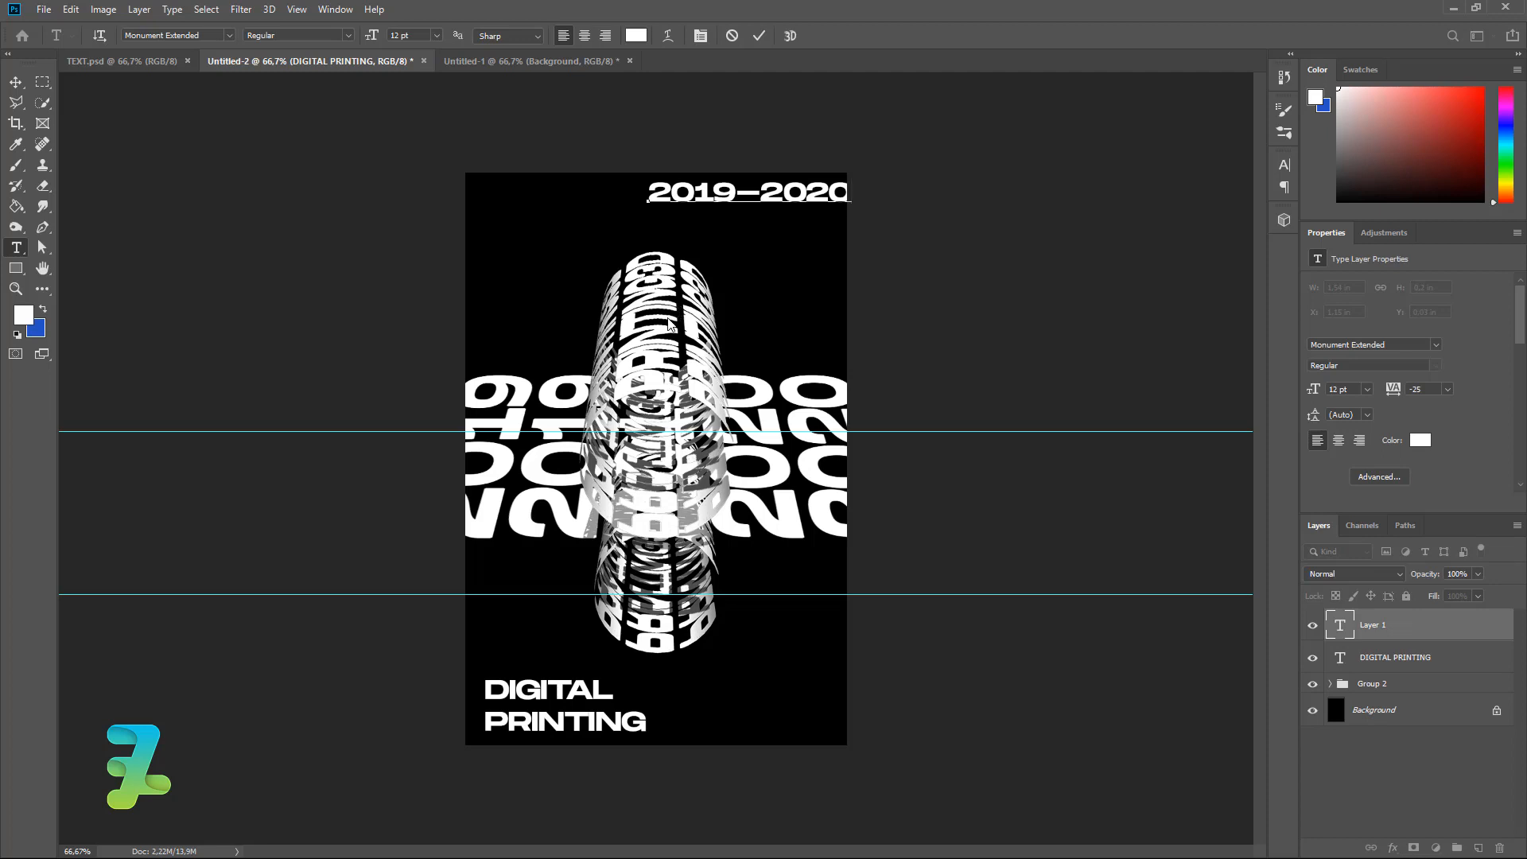
- Set the font size of the whole 2019-2020 text to 6 pt and commit it
key(ctrl+a)
click(436, 36)
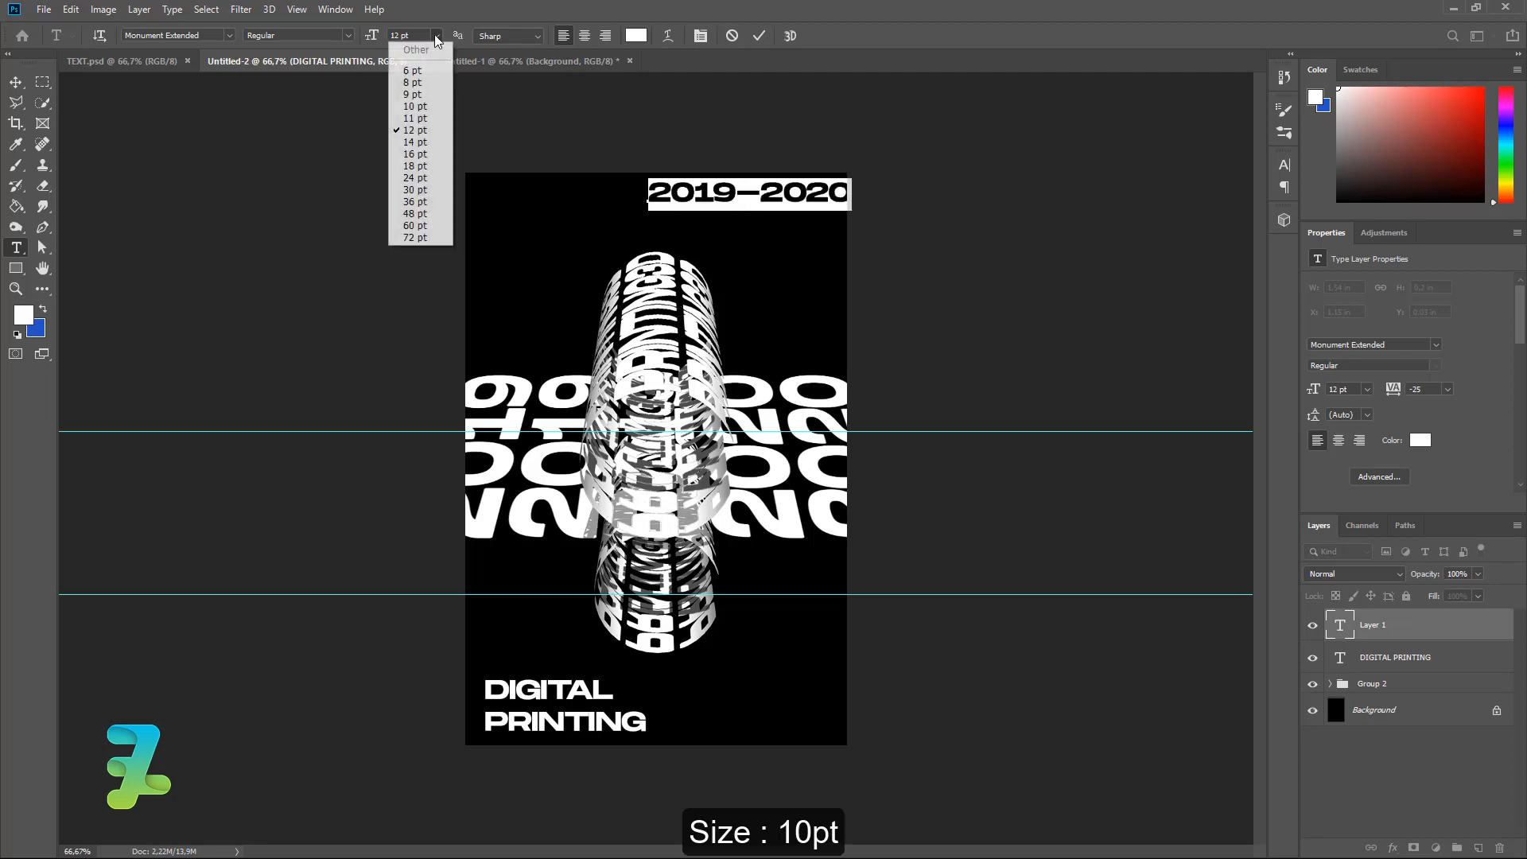
click(427, 107)
click(436, 35)
click(421, 71)
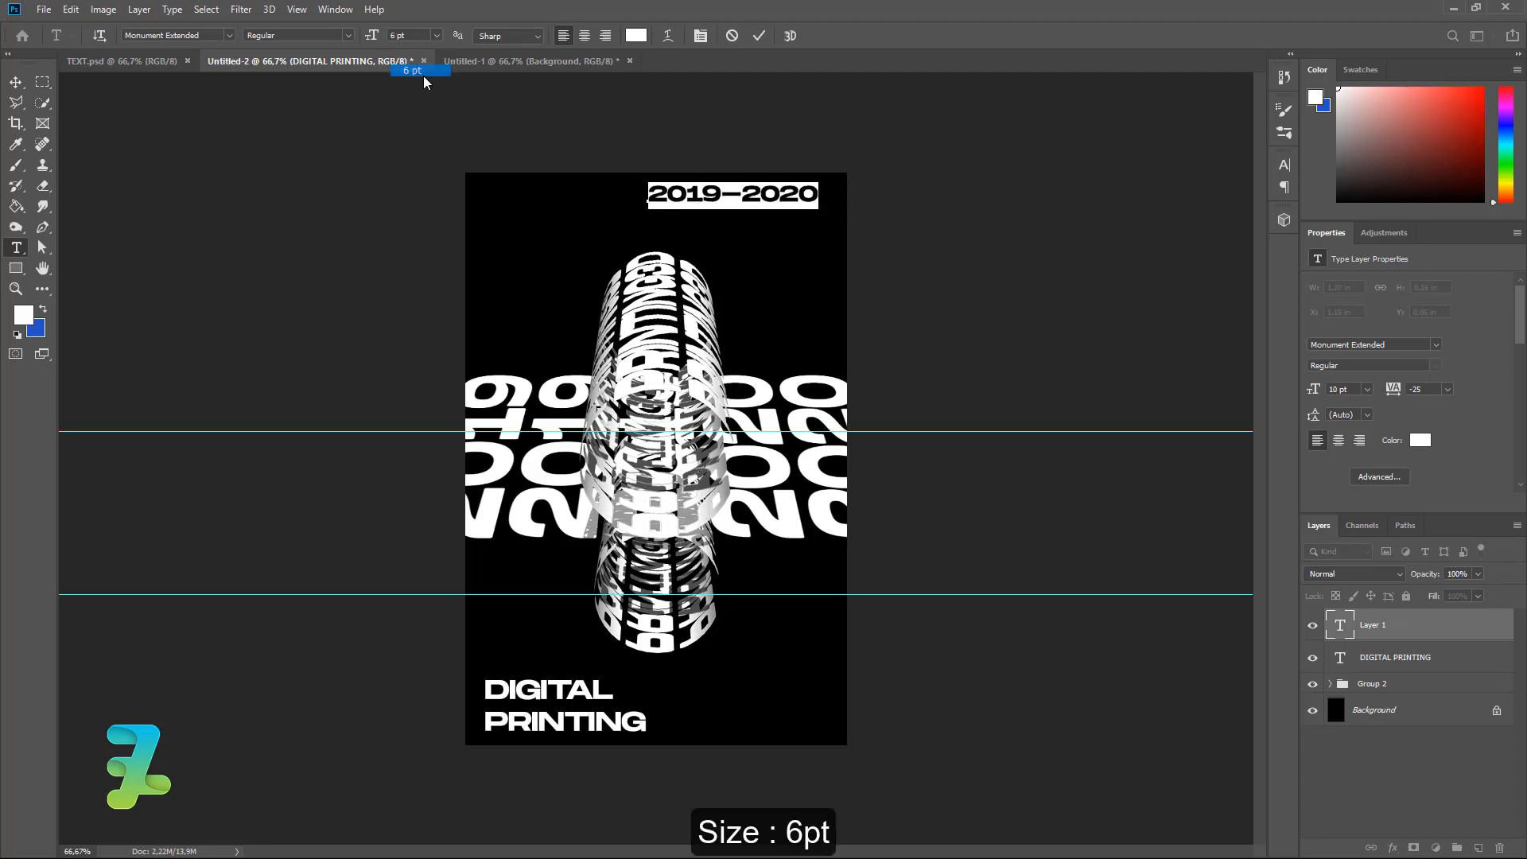
click(15, 82)
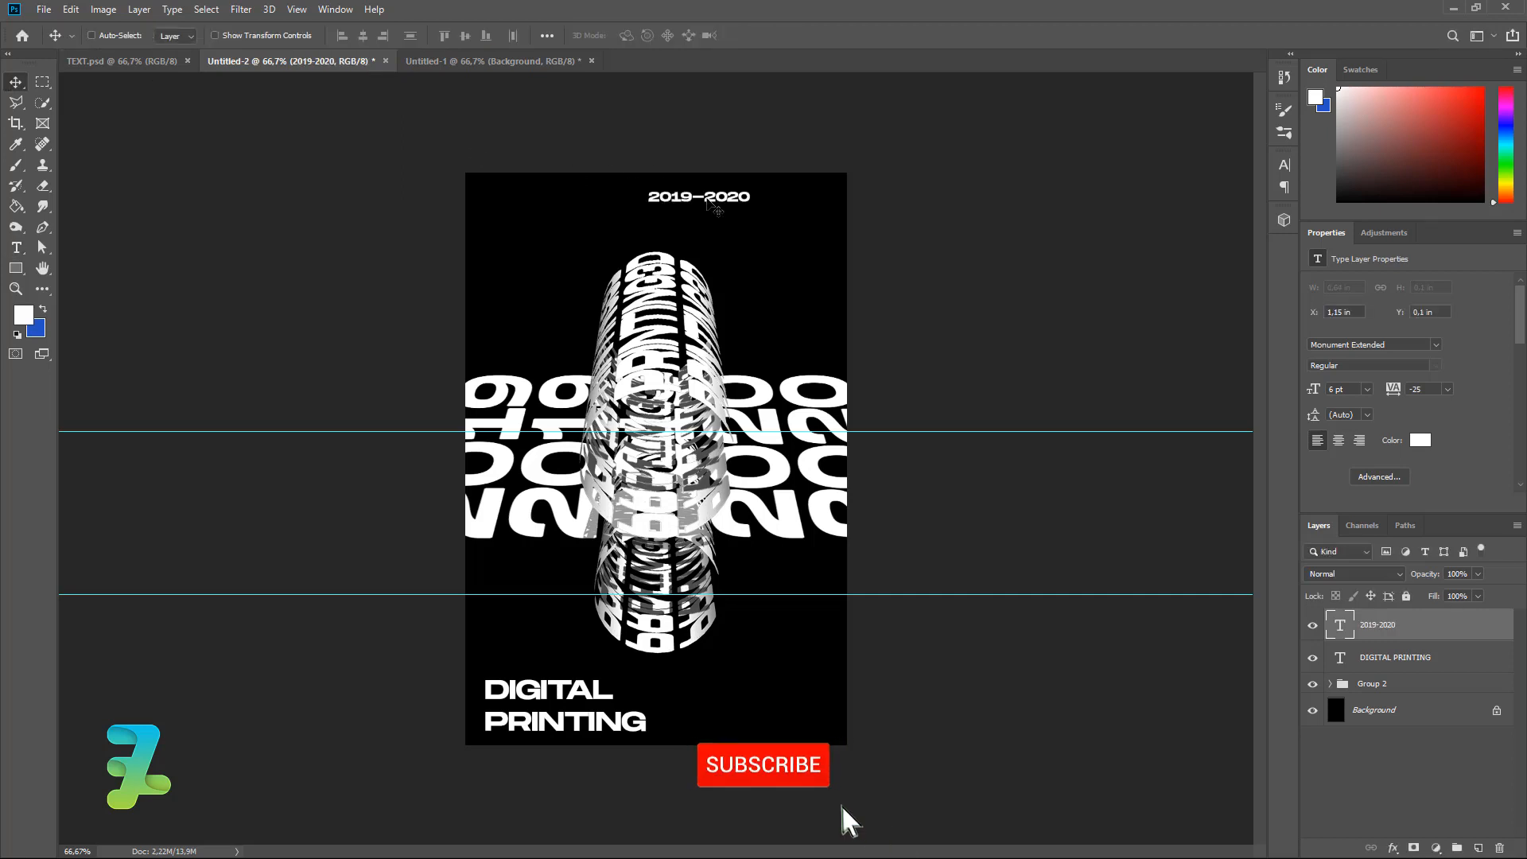
- Move the 2019-2020 text into the poster's upper-right corner and fine-tune its height in small nudges
drag(710, 203, 783, 198)
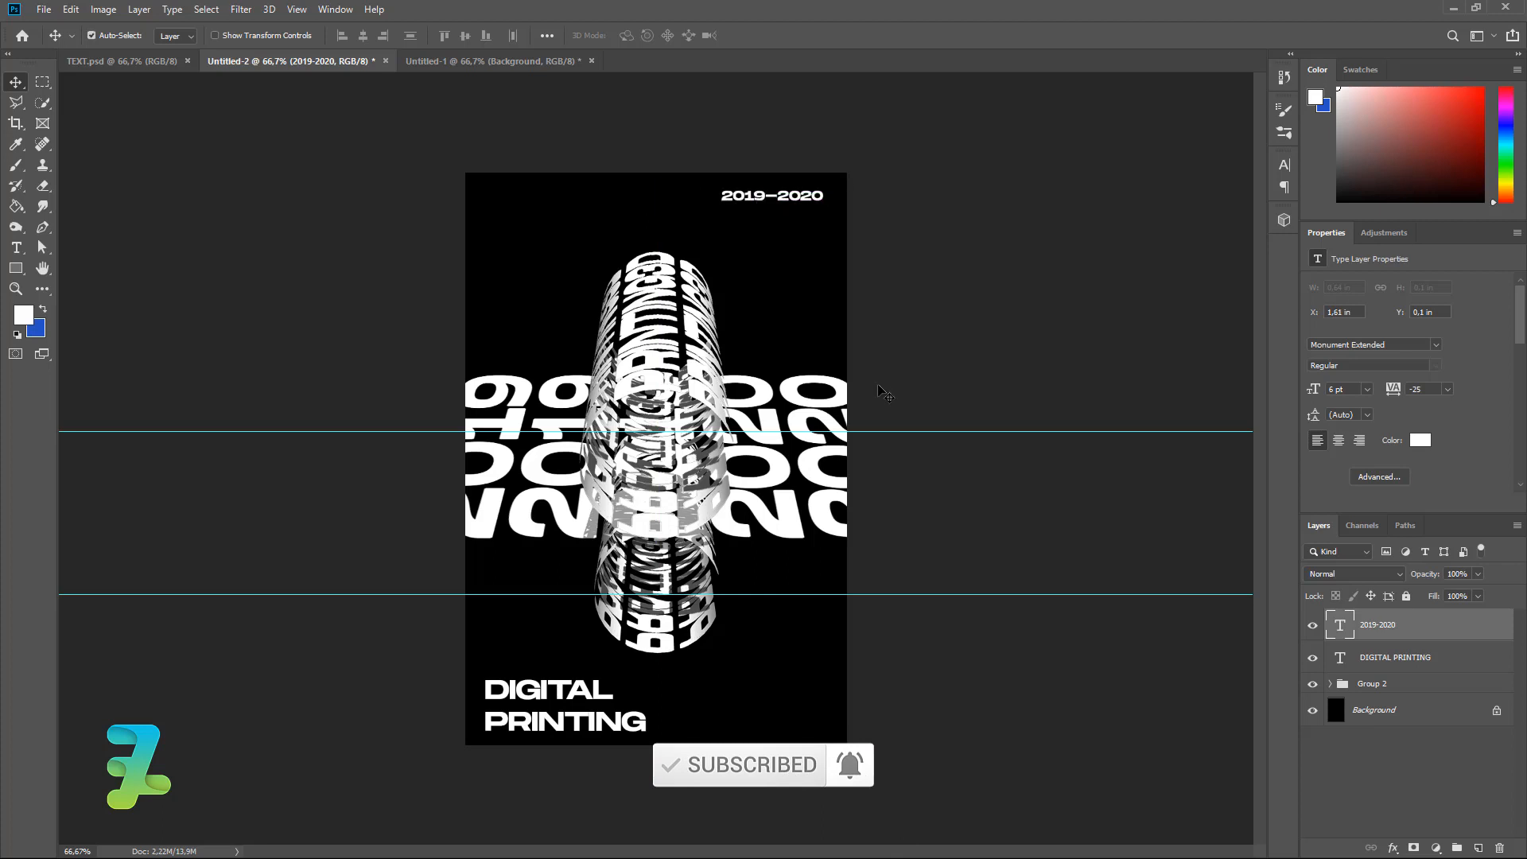
key(Down)
key(Down)
key(Down)
key(Down)
key(Up)
key(Up)
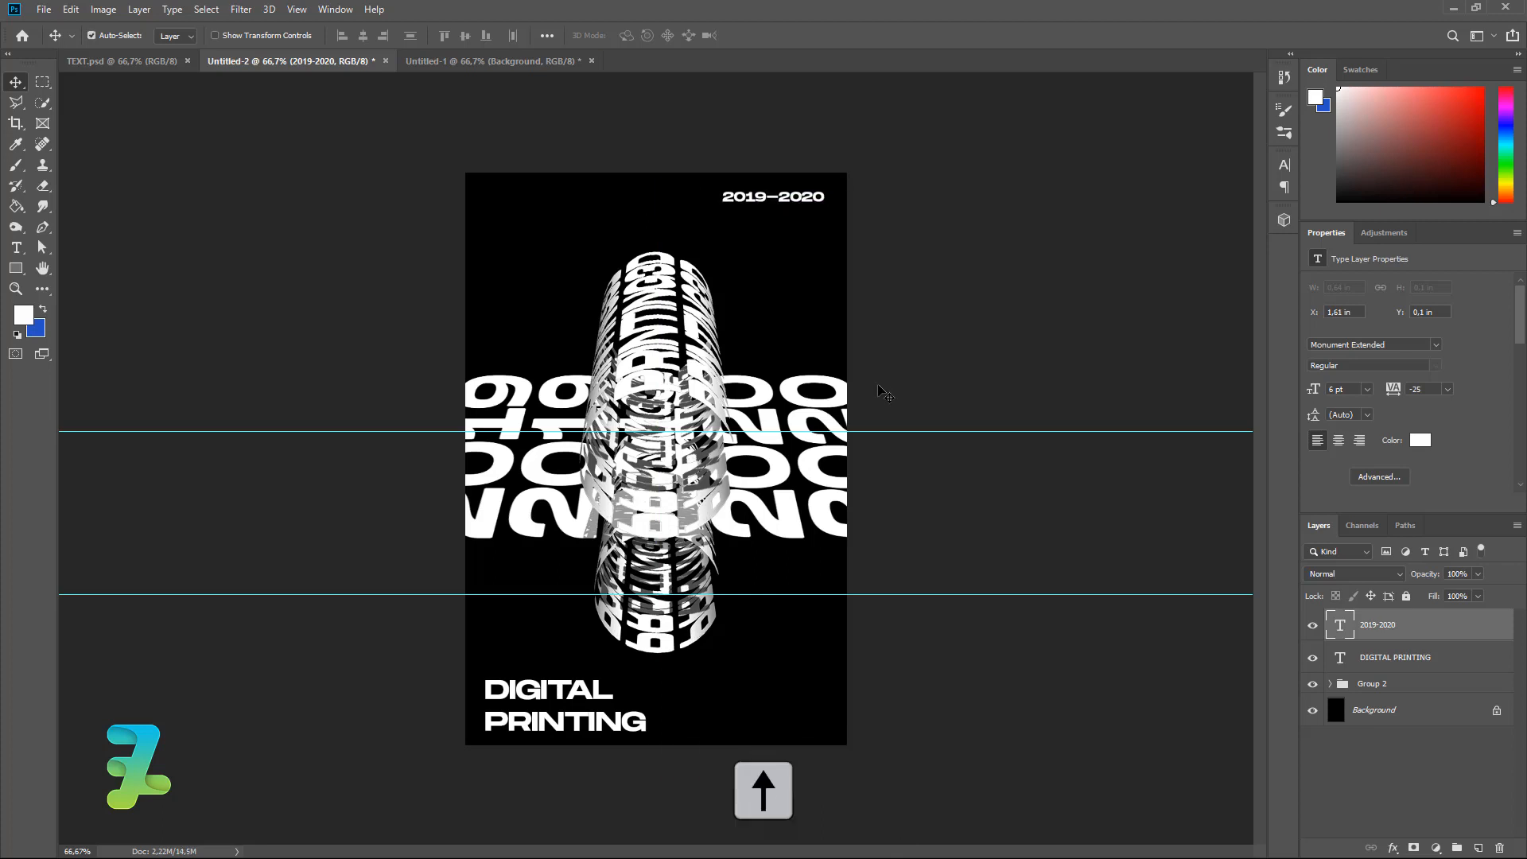
- Nudge the DIGITAL PRINTING text layer up slightly to a Y position of 3.13 in
click(1327, 667)
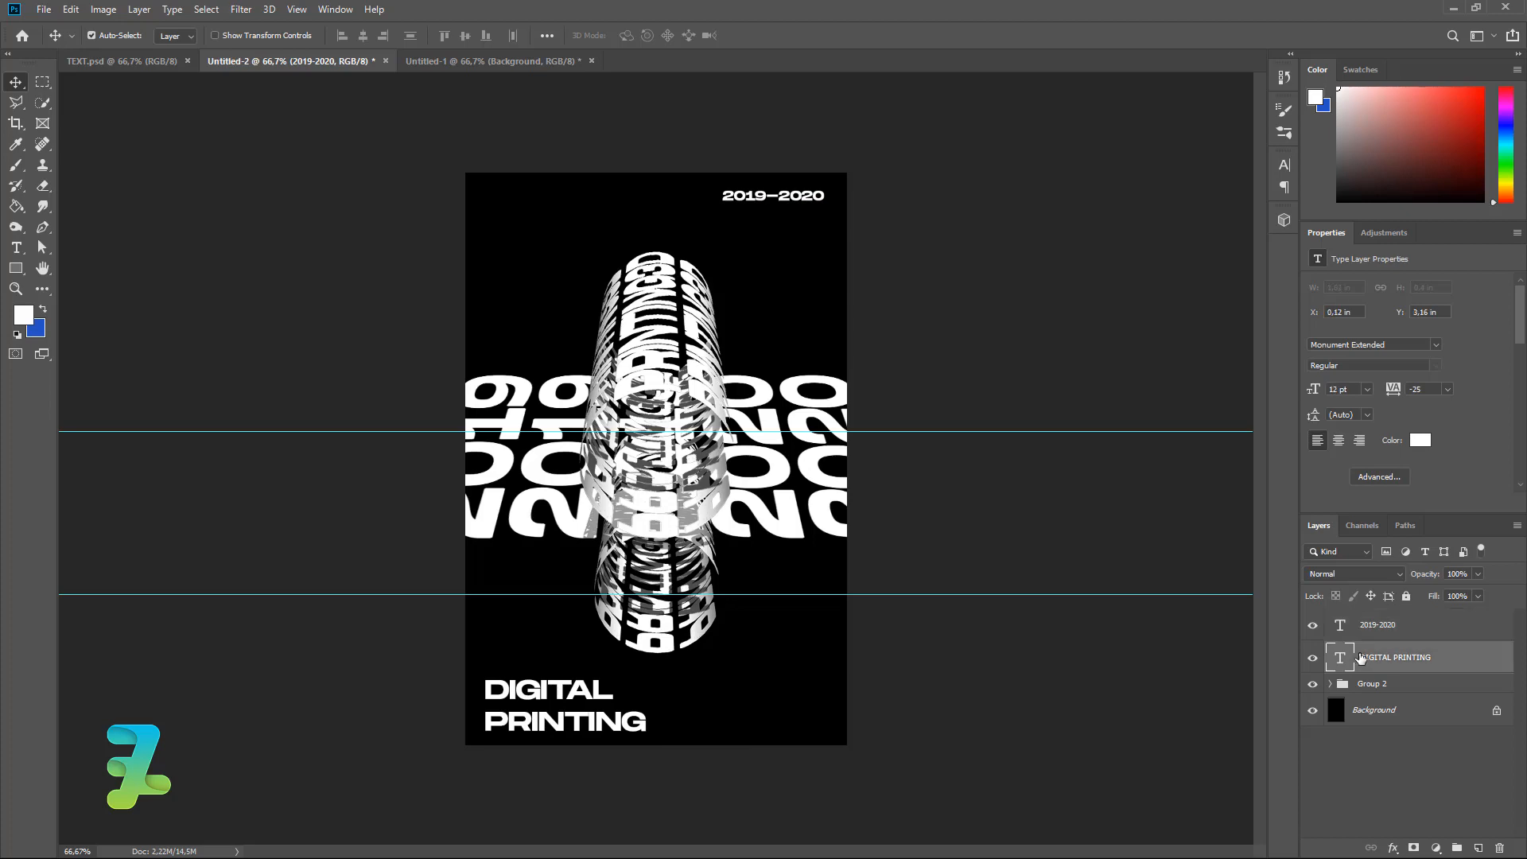
key(Up)
key(Up)
key(Up)
key(Up)
key(Up)
key(Up)
key(Up)
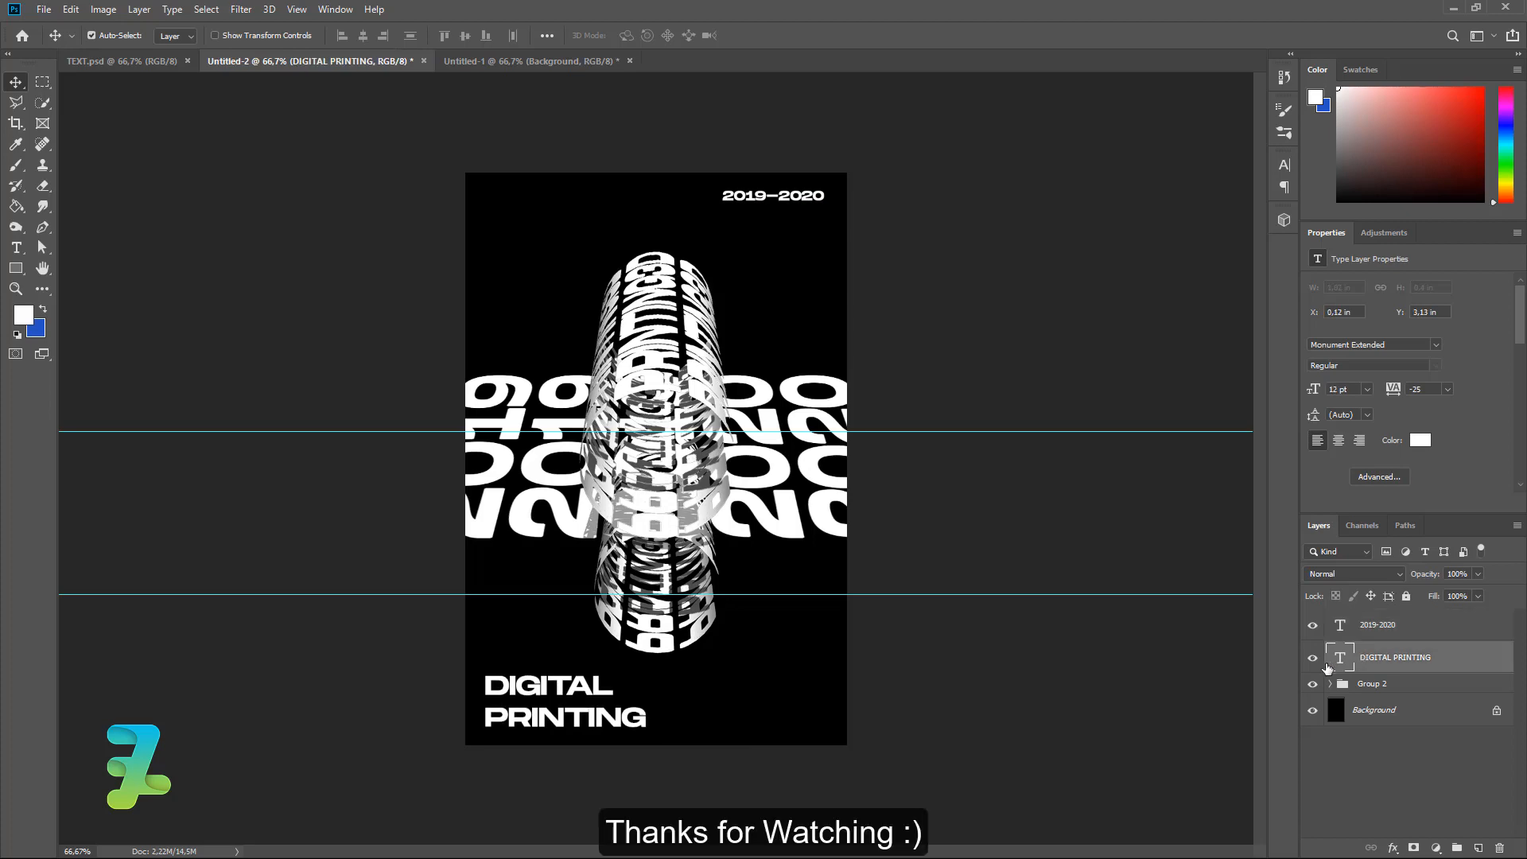